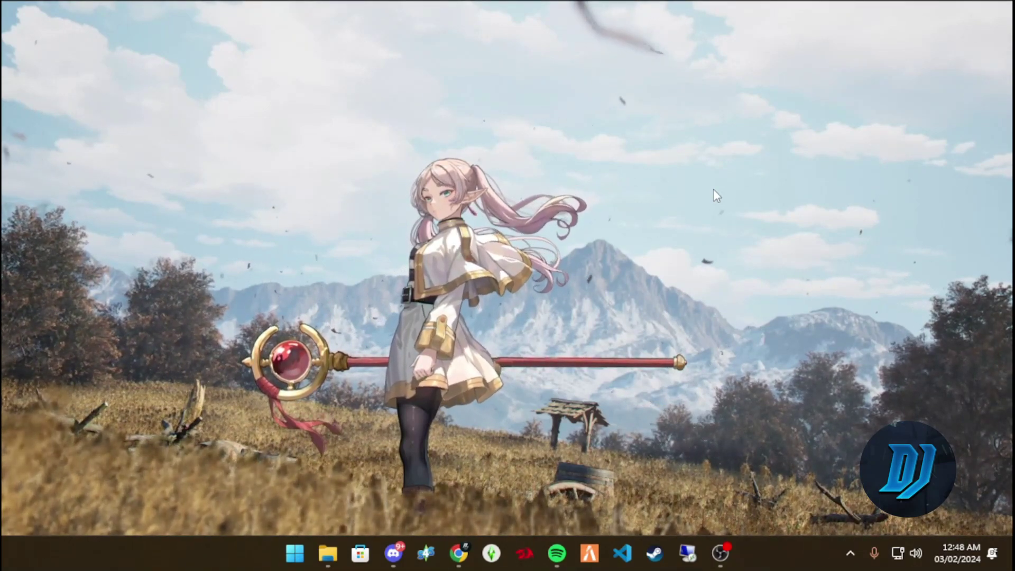
Step: Look over the Sophia add-on ped mod page and expand its image gallery
{"action": "left_click", "coordinate": [461, 550]}
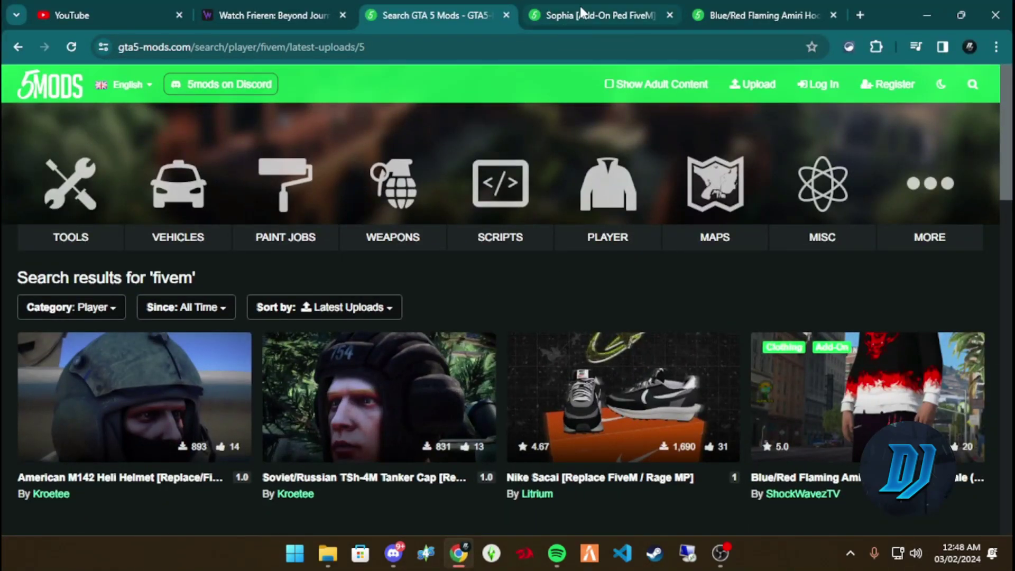
{"action": "left_click", "coordinate": [582, 13]}
{"action": "scroll", "coordinate": [648, 310], "scroll_direction": "down", "scroll_amount": 6}
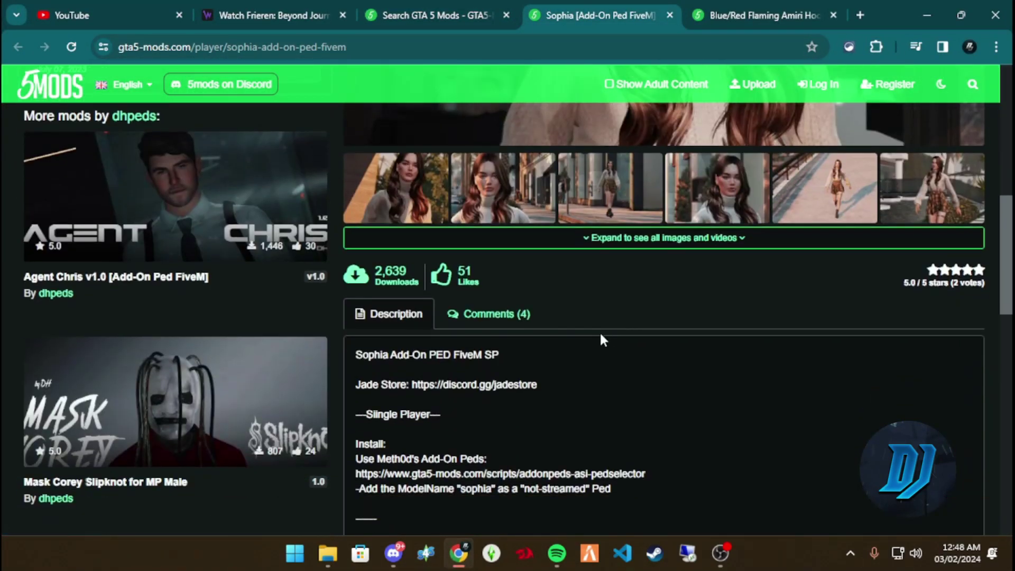
{"action": "left_click", "coordinate": [699, 239]}
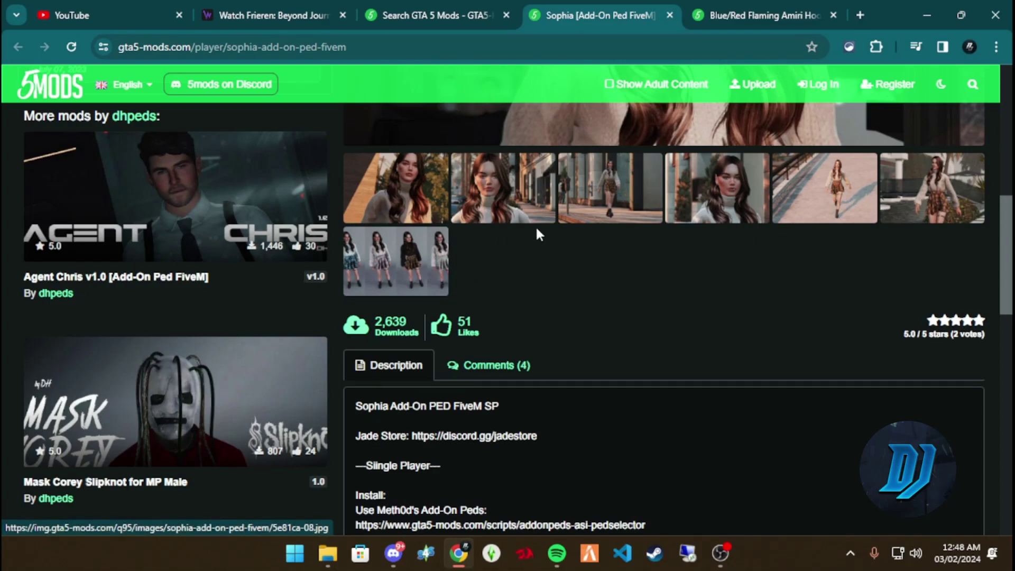
{"action": "scroll", "coordinate": [539, 234], "scroll_direction": "up", "scroll_amount": 6}
Step: Download the Blue/Red Flaming Amiri Hoodie zip through IDM into Downloads\Compressed
{"action": "left_click", "coordinate": [762, 15]}
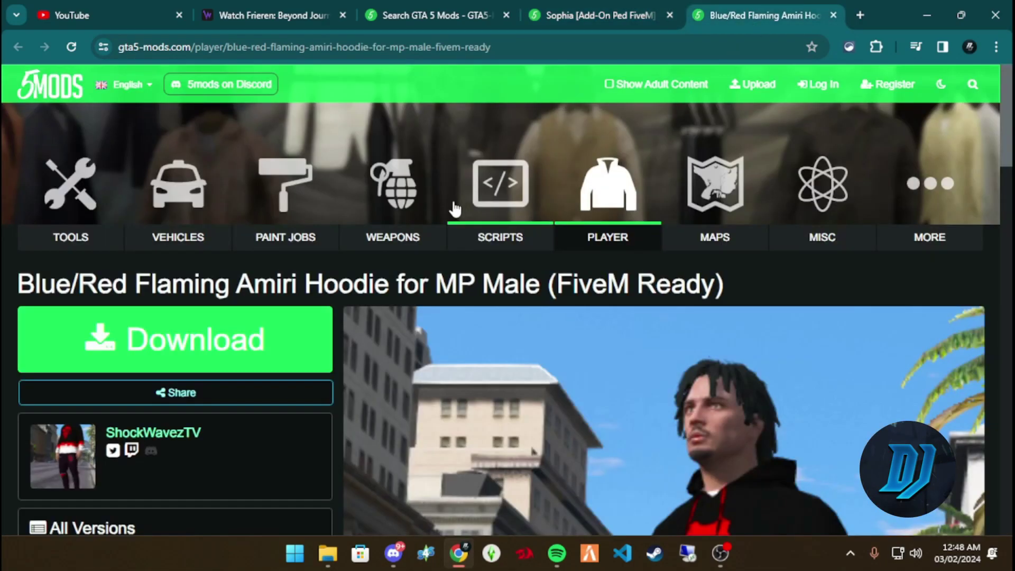
{"action": "scroll", "coordinate": [529, 265], "scroll_direction": "down", "scroll_amount": 8}
{"action": "scroll", "coordinate": [694, 335], "scroll_direction": "up", "scroll_amount": 6}
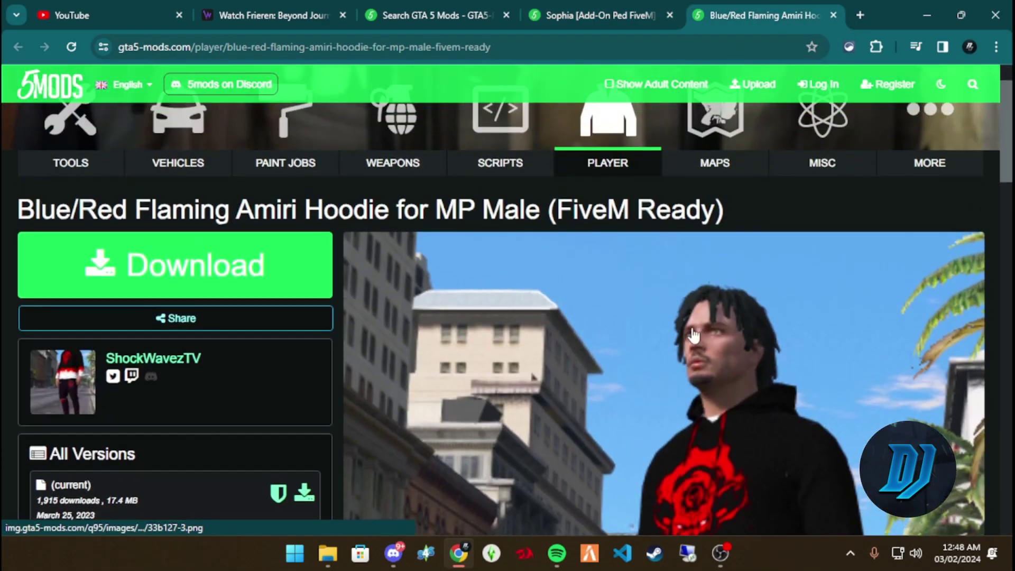
{"action": "scroll", "coordinate": [546, 248], "scroll_direction": "down", "scroll_amount": 1}
{"action": "left_click", "coordinate": [199, 203]}
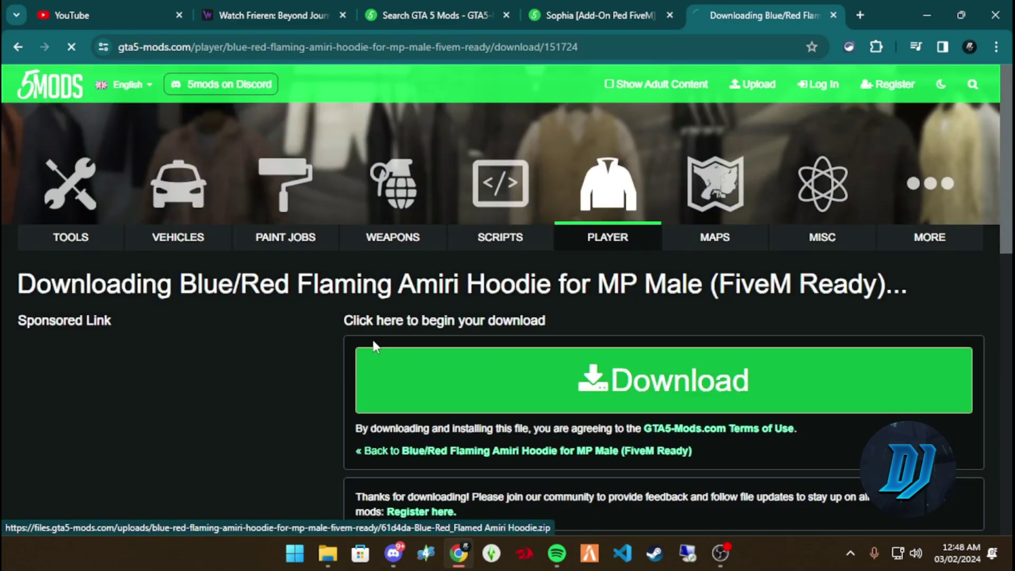
{"action": "left_click", "coordinate": [516, 383]}
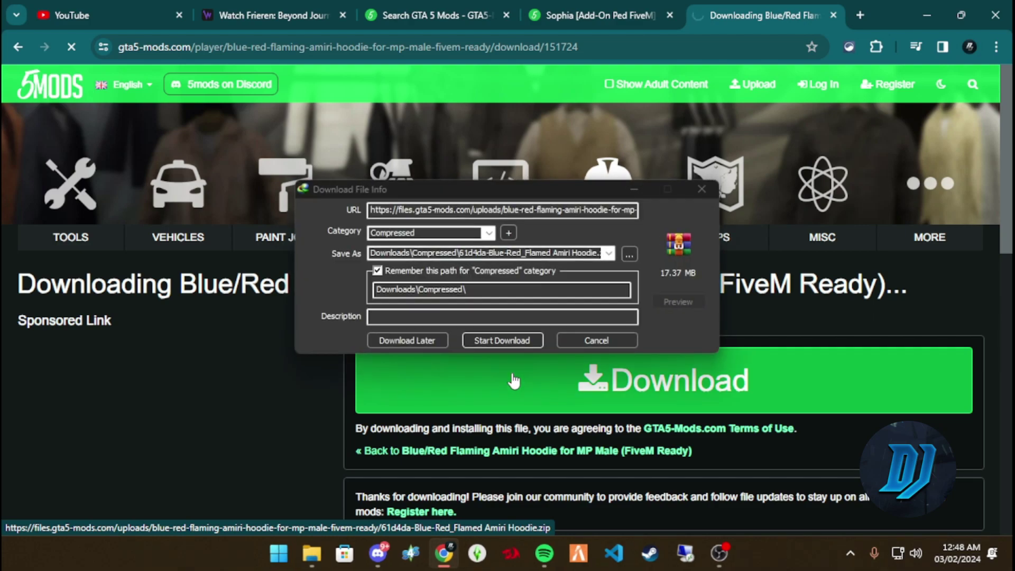
{"action": "left_click", "coordinate": [511, 341]}
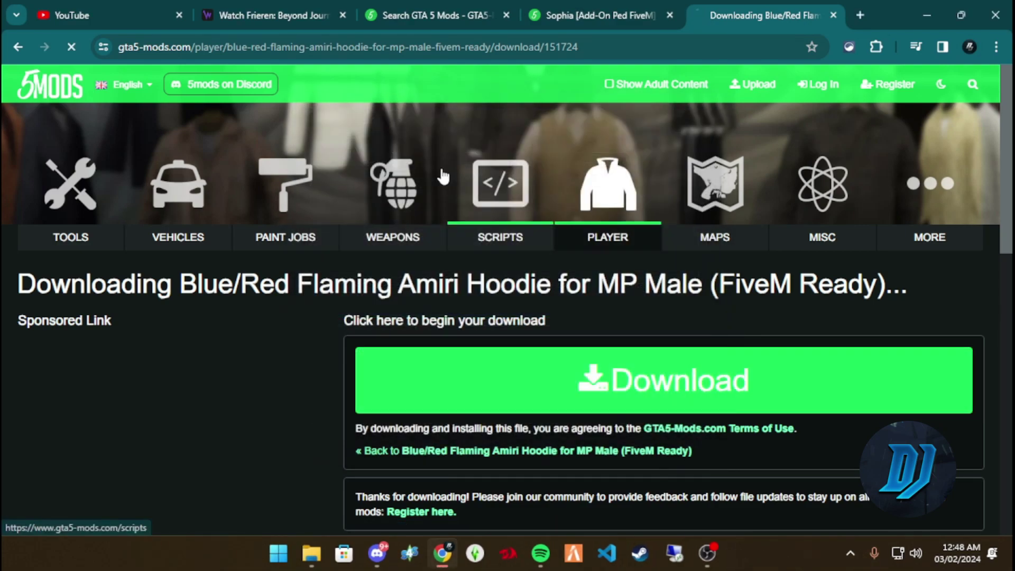
{"action": "left_click", "coordinate": [500, 232]}
Step: Open the downloaded hoodie zip from Downloads\Compressed in WinRAR
{"action": "left_click", "coordinate": [326, 560]}
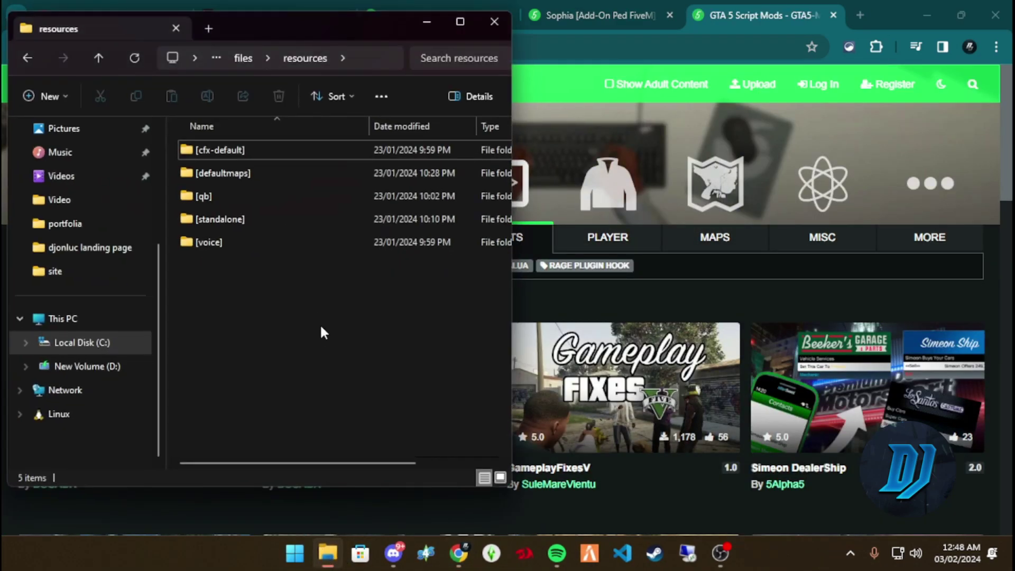
{"action": "scroll", "coordinate": [112, 185], "scroll_direction": "up", "scroll_amount": 3}
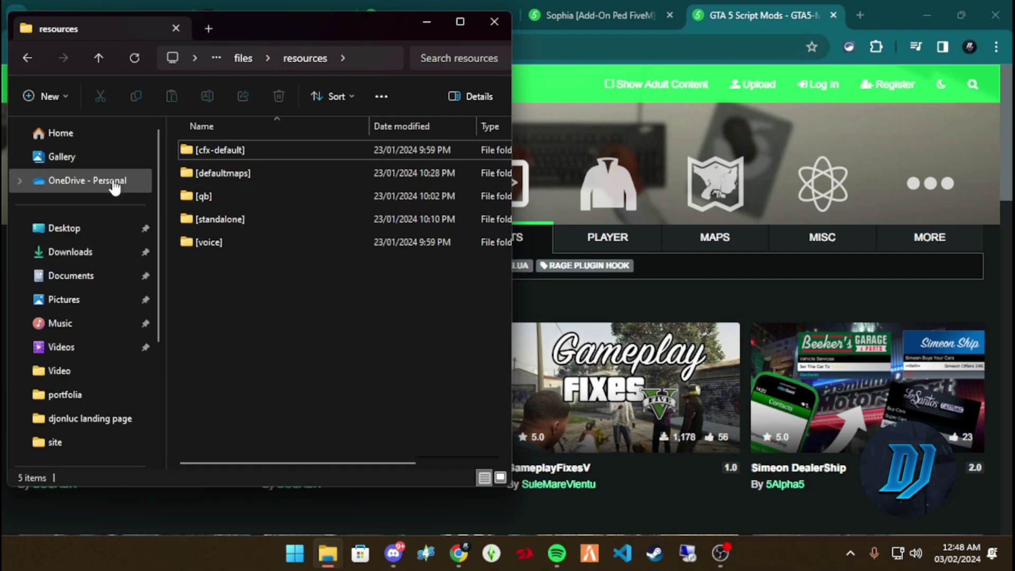
{"action": "left_click", "coordinate": [100, 253]}
{"action": "double_click", "coordinate": [239, 176]}
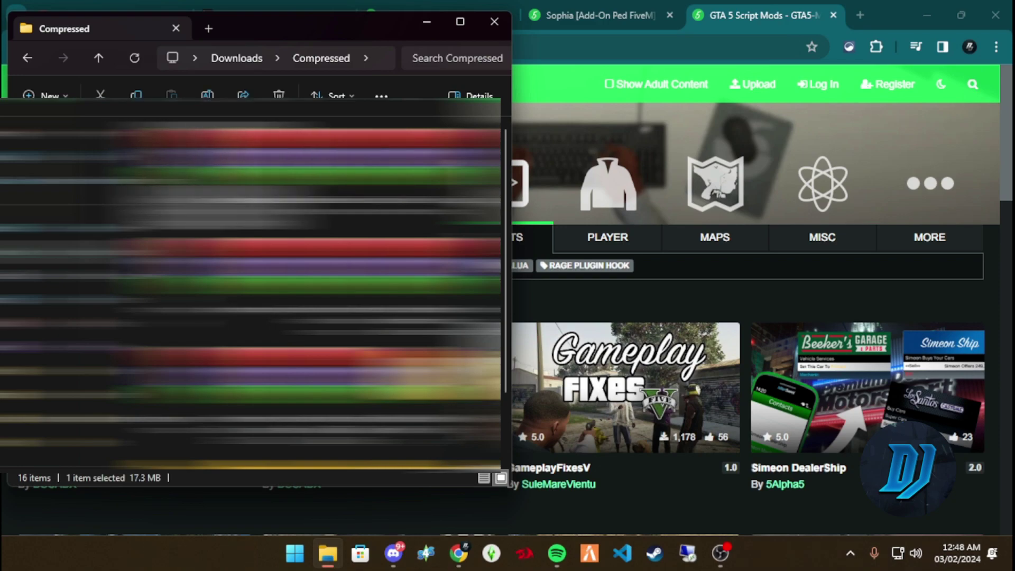
{"action": "key", "text": "Return"}
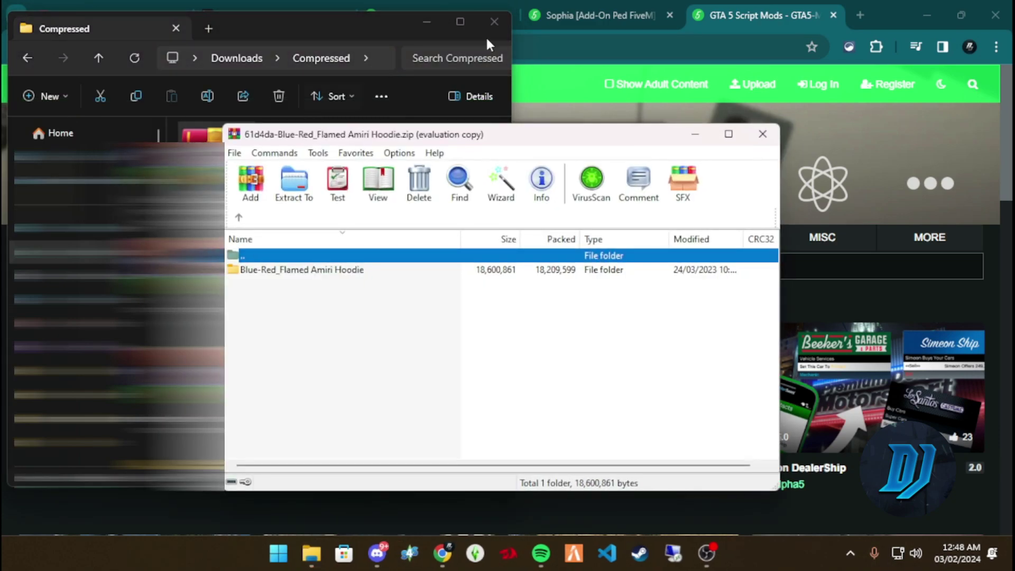
Step: In a new Explorer window, browse to C:\djonlucqbcore\files\resources
{"action": "right_click", "coordinate": [312, 553]}
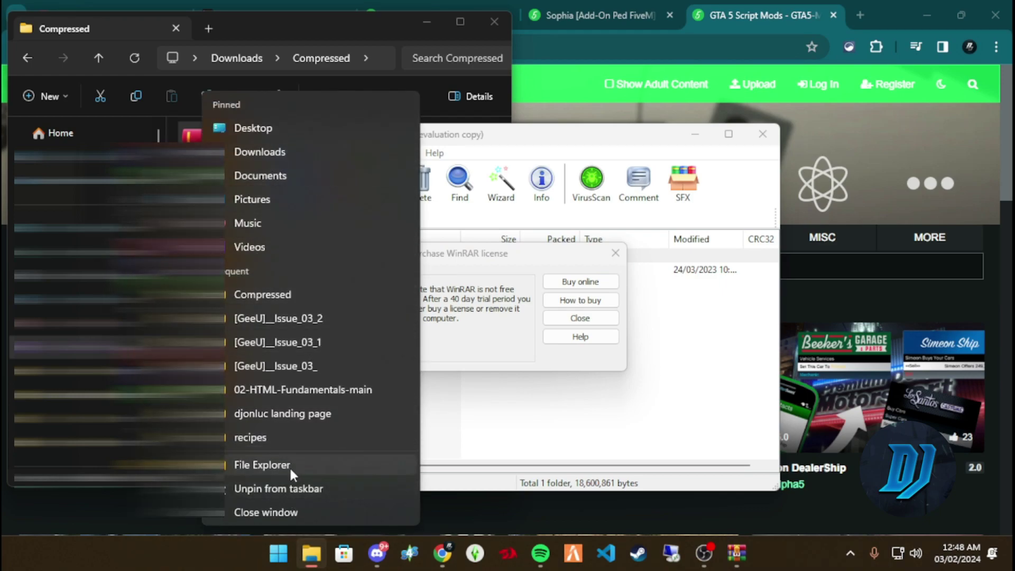
{"action": "left_click", "coordinate": [262, 466]}
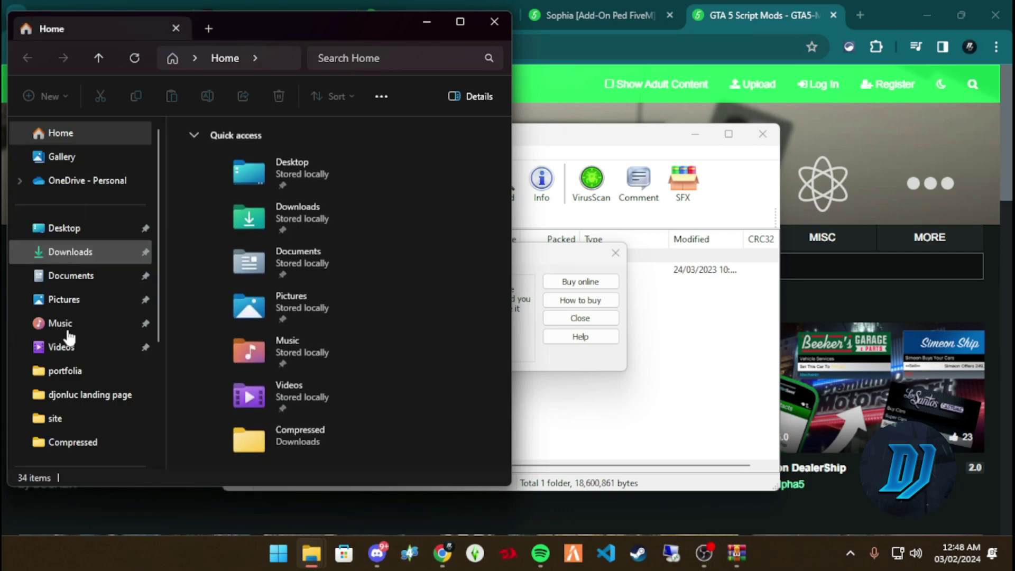
{"action": "scroll", "coordinate": [74, 391], "scroll_direction": "down", "scroll_amount": 3}
{"action": "left_click", "coordinate": [74, 349]}
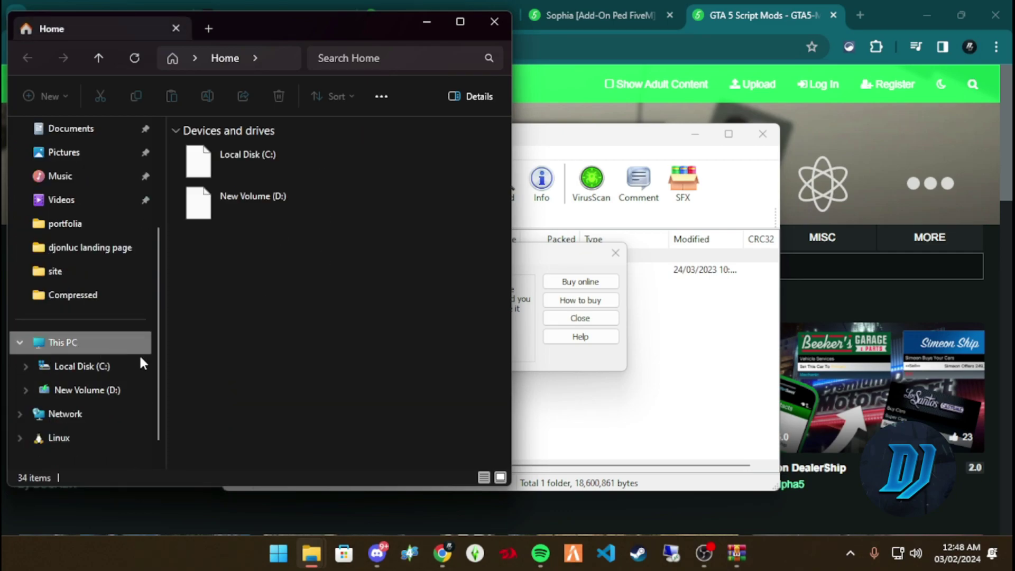
{"action": "left_click", "coordinate": [331, 158]}
{"action": "double_click", "coordinate": [331, 156]}
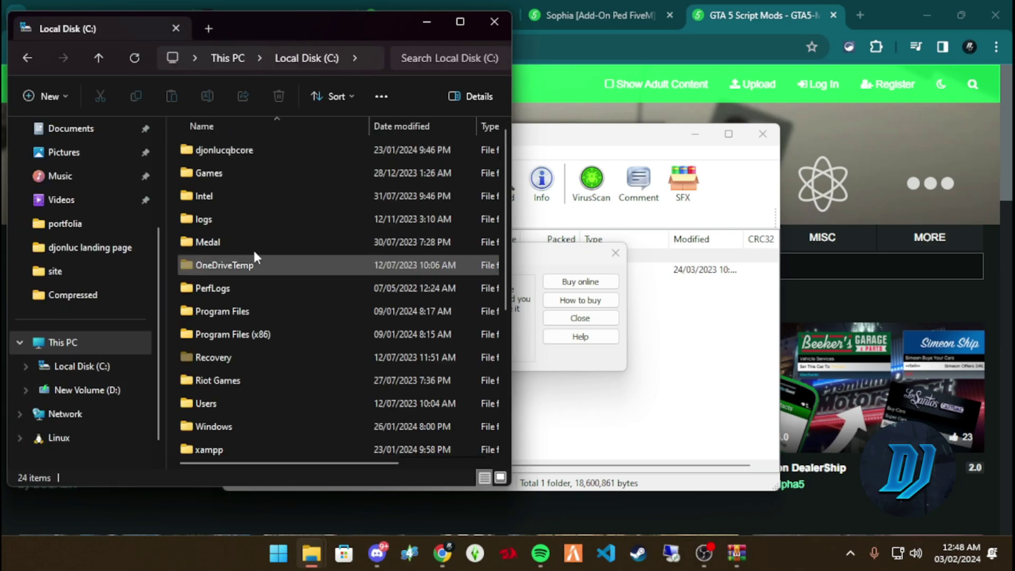
{"action": "double_click", "coordinate": [240, 155]}
{"action": "double_click", "coordinate": [242, 152]}
{"action": "double_click", "coordinate": [193, 173]}
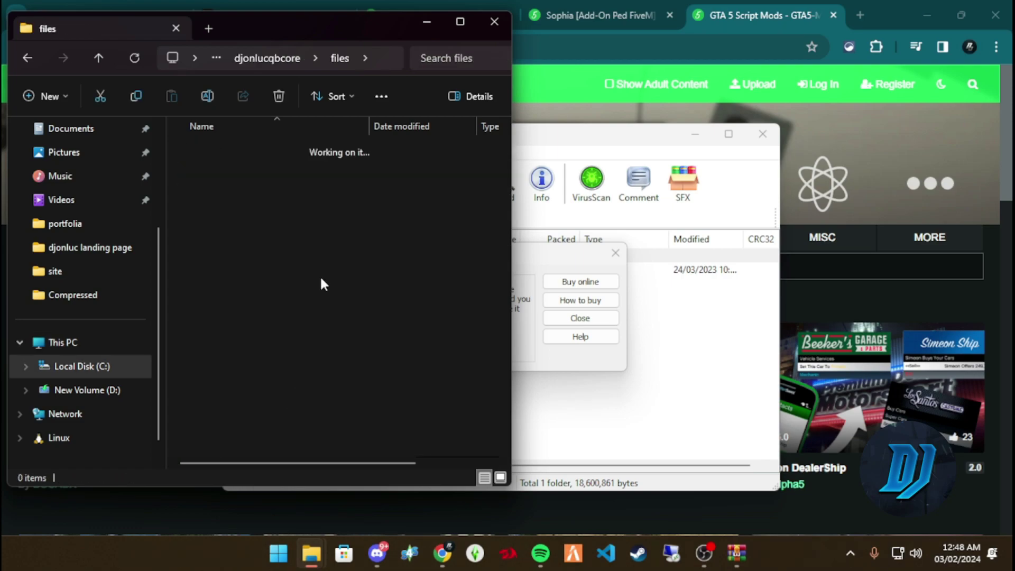
Step: Create a new folder named [eup] in resources and dismiss the WinRAR licence reminder
{"action": "right_click", "coordinate": [275, 366]}
{"action": "mouse_move", "coordinate": [319, 320]}
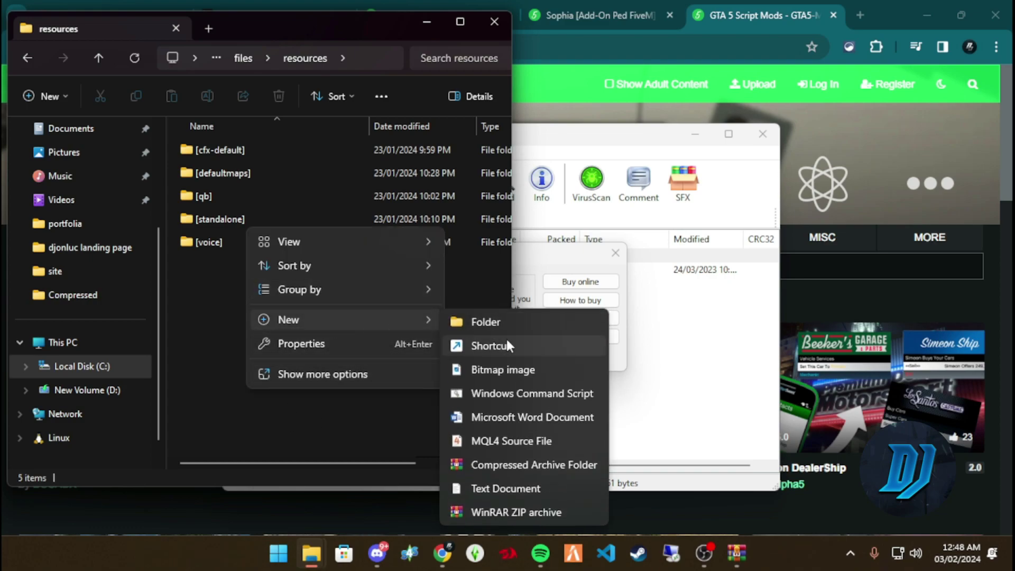
{"action": "left_click", "coordinate": [523, 327]}
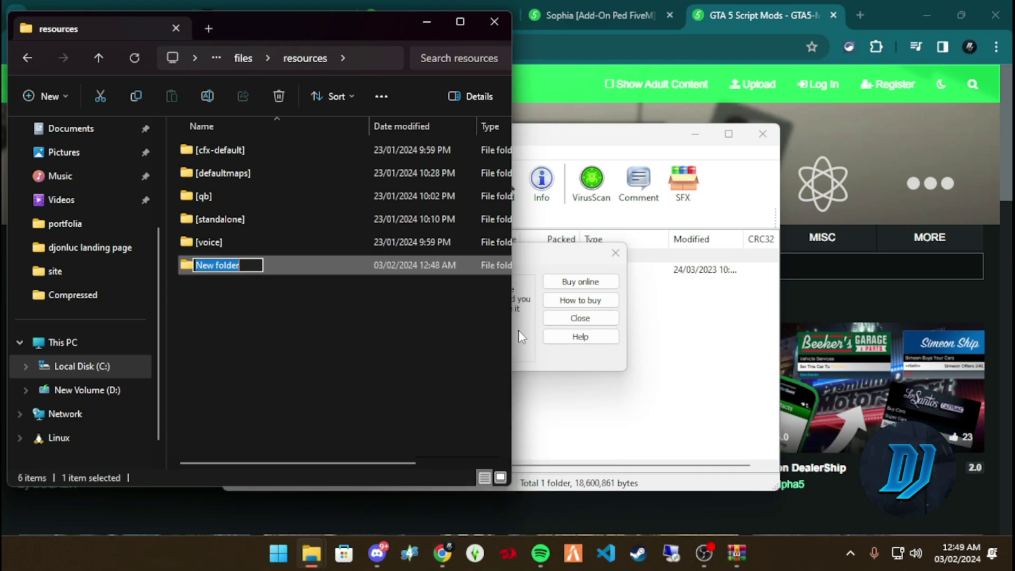
{"action": "type", "text": "["}
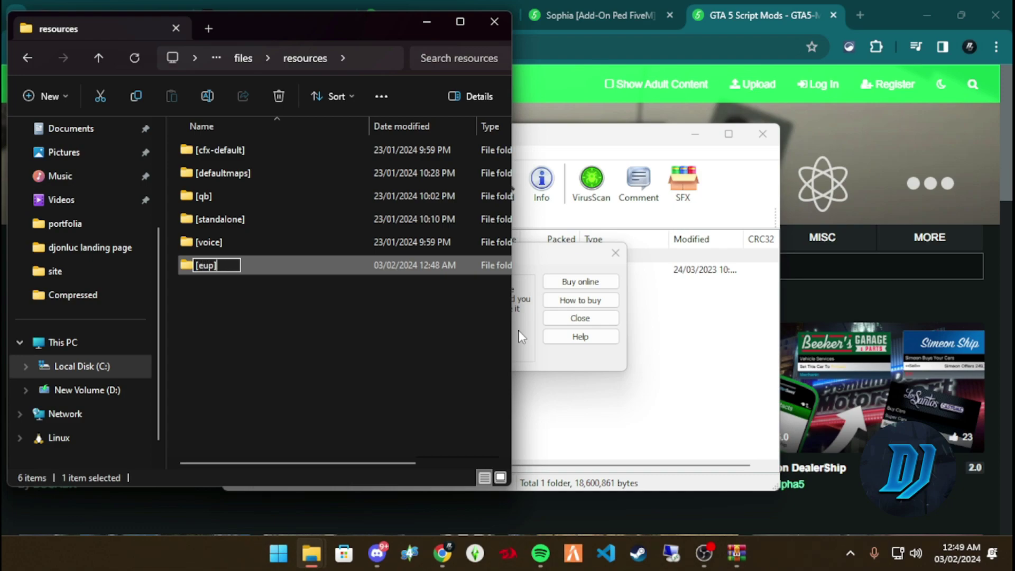
{"action": "type", "text": "eup]"}
{"action": "left_click", "coordinate": [345, 372]}
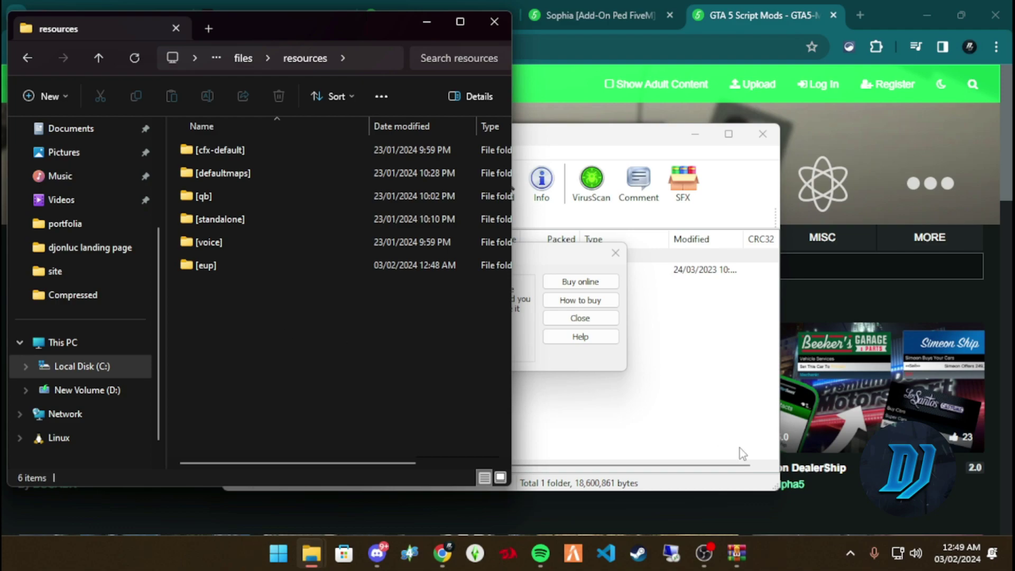
{"action": "left_click", "coordinate": [616, 253]}
Step: Browse the archive's FiveM version down to sw_brhoodie's stream folder and fxmanifest.lua
{"action": "left_click_drag", "start_coordinate": [490, 138], "coordinate": [746, 120]}
{"action": "double_click", "coordinate": [550, 252]}
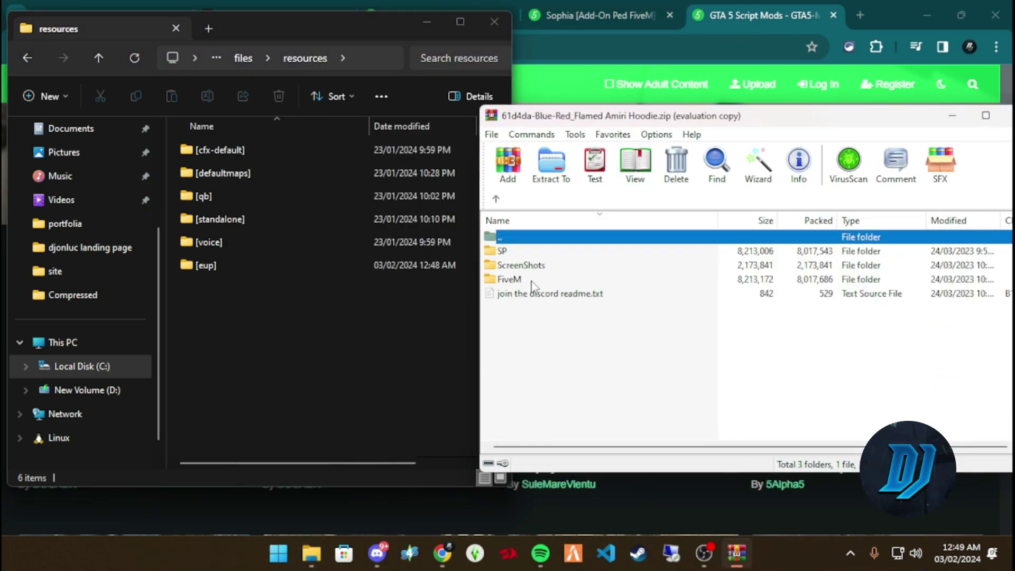
{"action": "double_click", "coordinate": [532, 280]}
{"action": "double_click", "coordinate": [543, 257]}
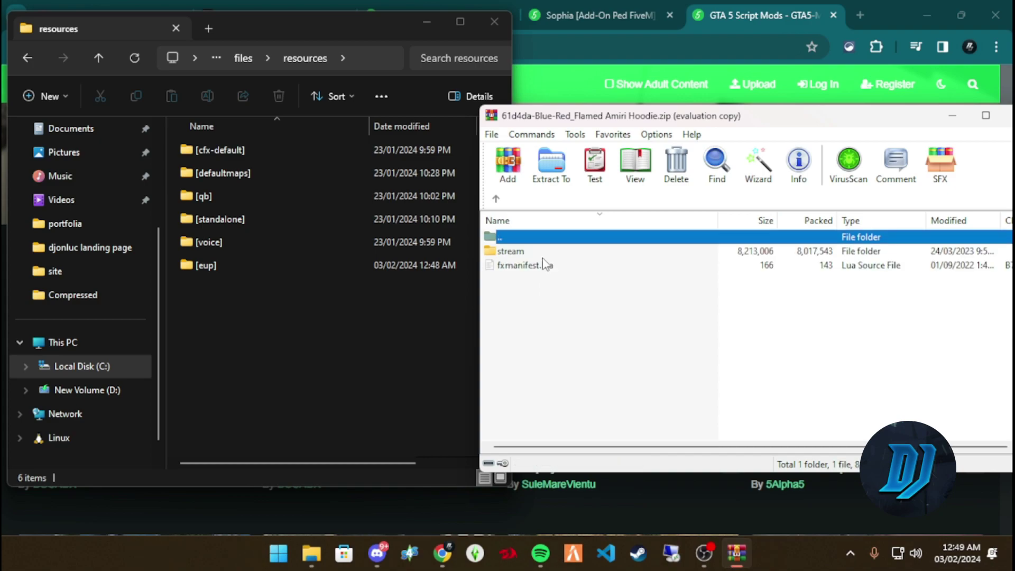
{"action": "double_click", "coordinate": [522, 252]}
{"action": "double_click", "coordinate": [504, 251]}
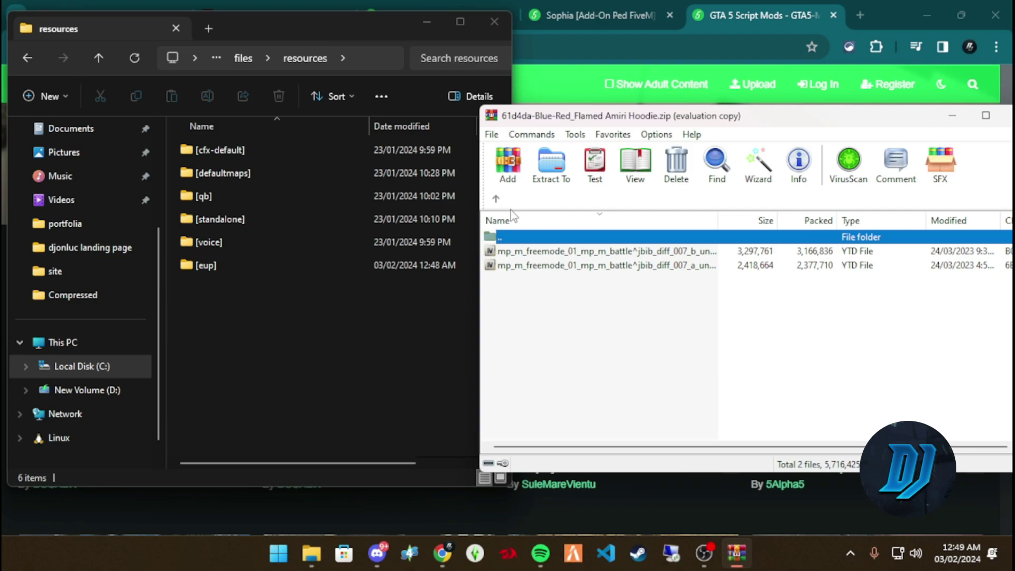
{"action": "left_click", "coordinate": [495, 199]}
{"action": "left_click", "coordinate": [495, 198]}
{"action": "left_click", "coordinate": [496, 199]}
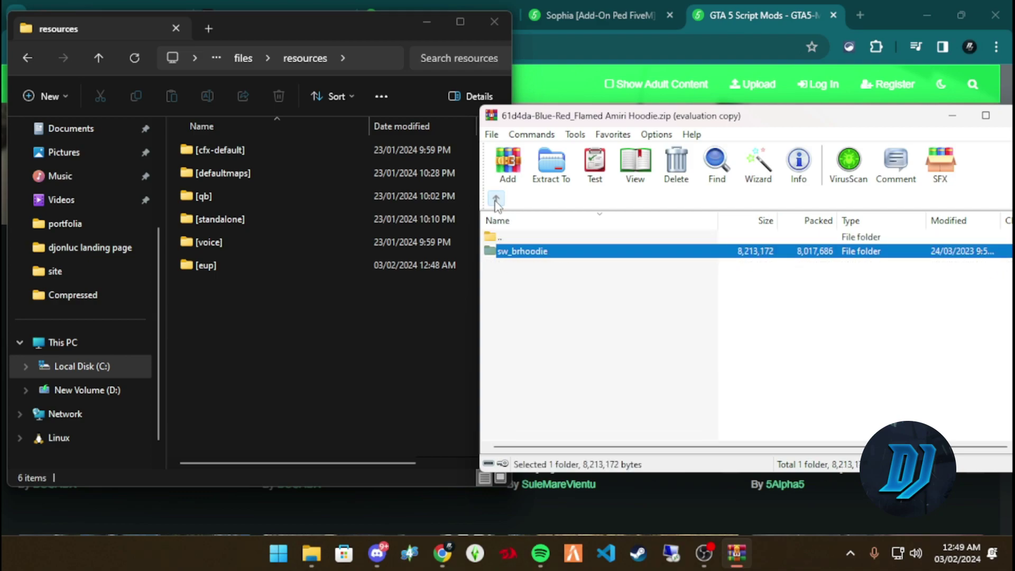
{"action": "double_click", "coordinate": [516, 255]}
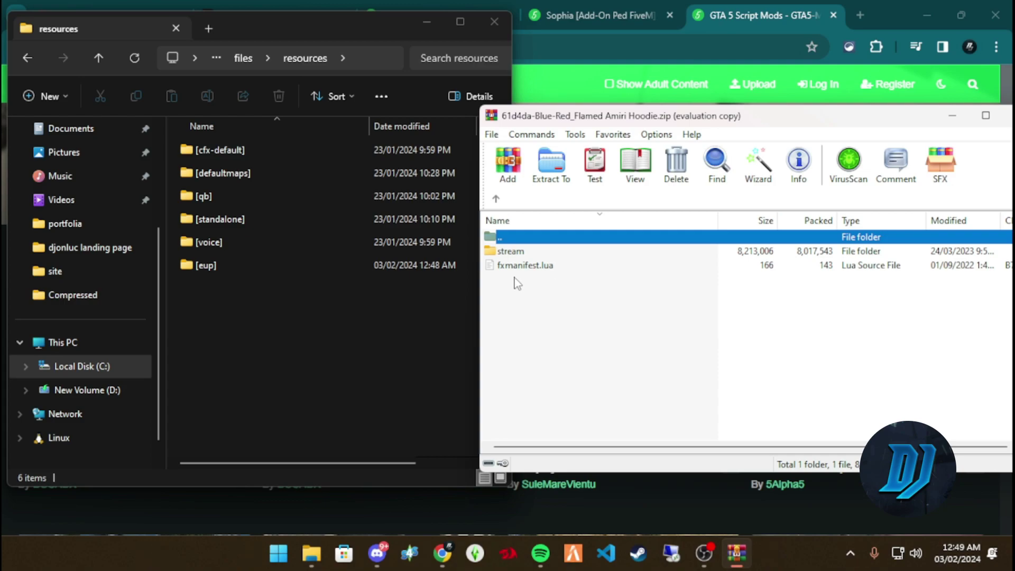
{"action": "left_click", "coordinate": [526, 266]}
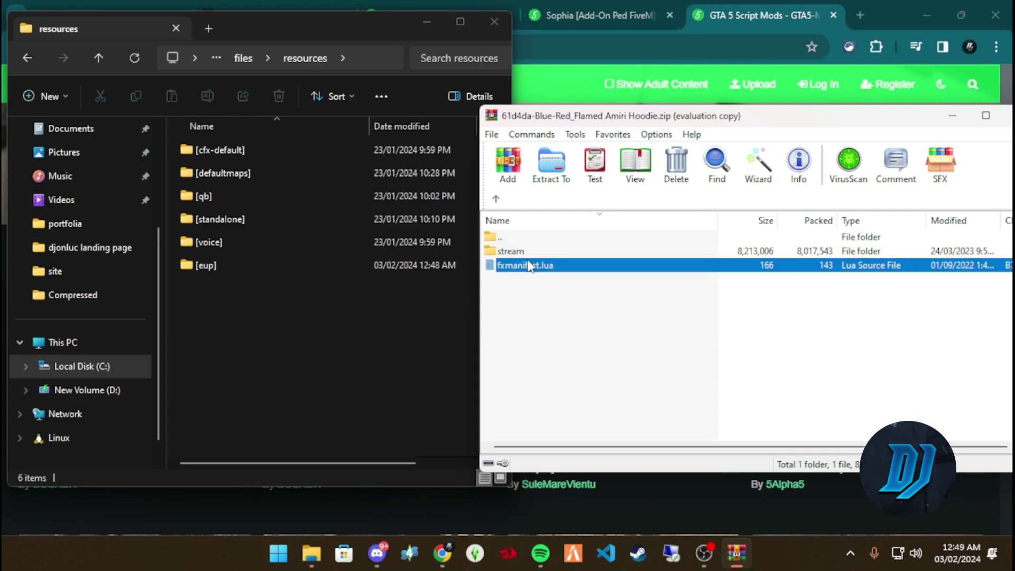
{"action": "left_click", "coordinate": [497, 201]}
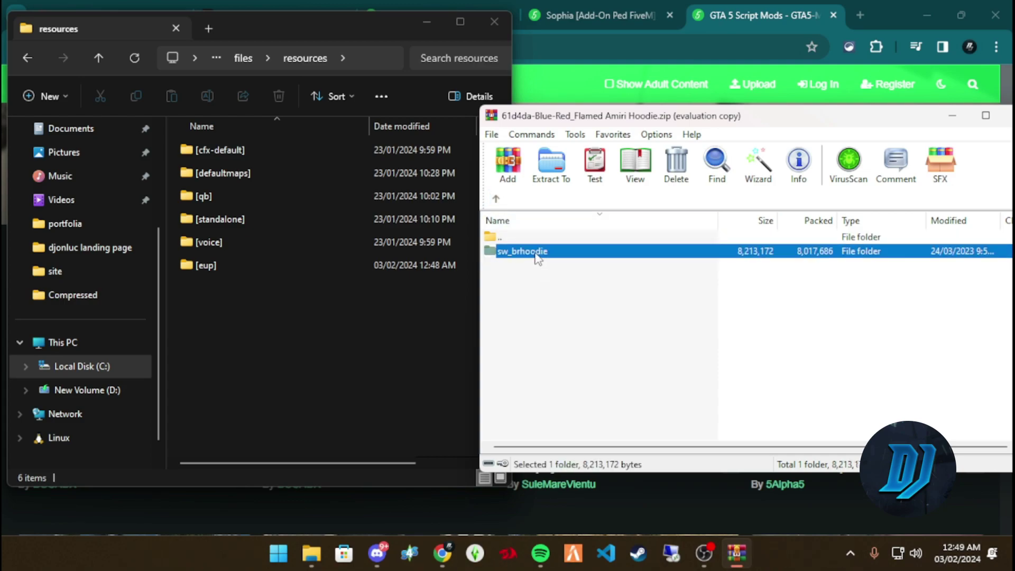
Step: Drag the sw_brhoodie folder from the archive into the empty [eup] folder
{"action": "double_click", "coordinate": [241, 264]}
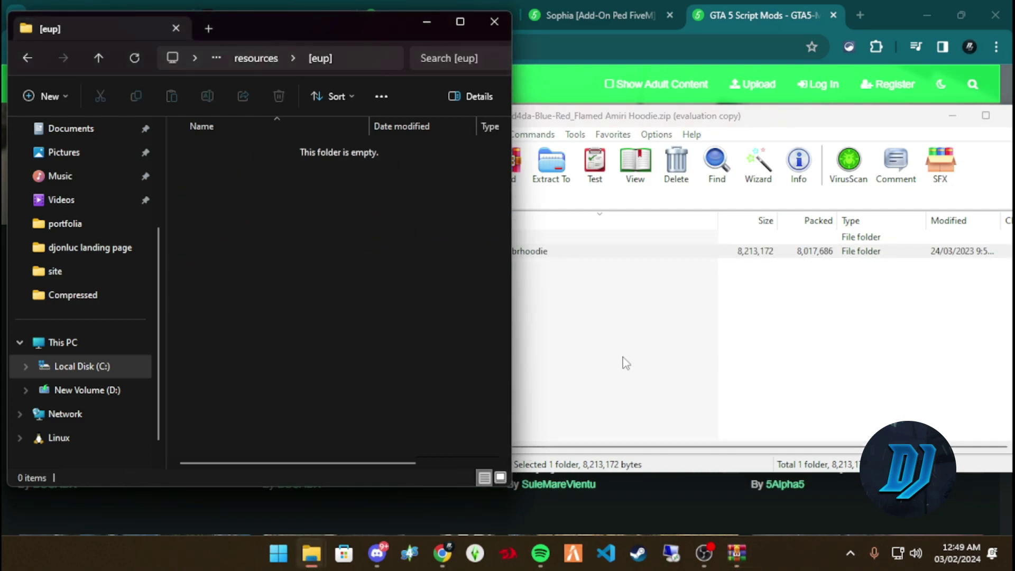
{"action": "left_click", "coordinate": [496, 302]}
{"action": "left_click_drag", "start_coordinate": [521, 258], "coordinate": [316, 318]}
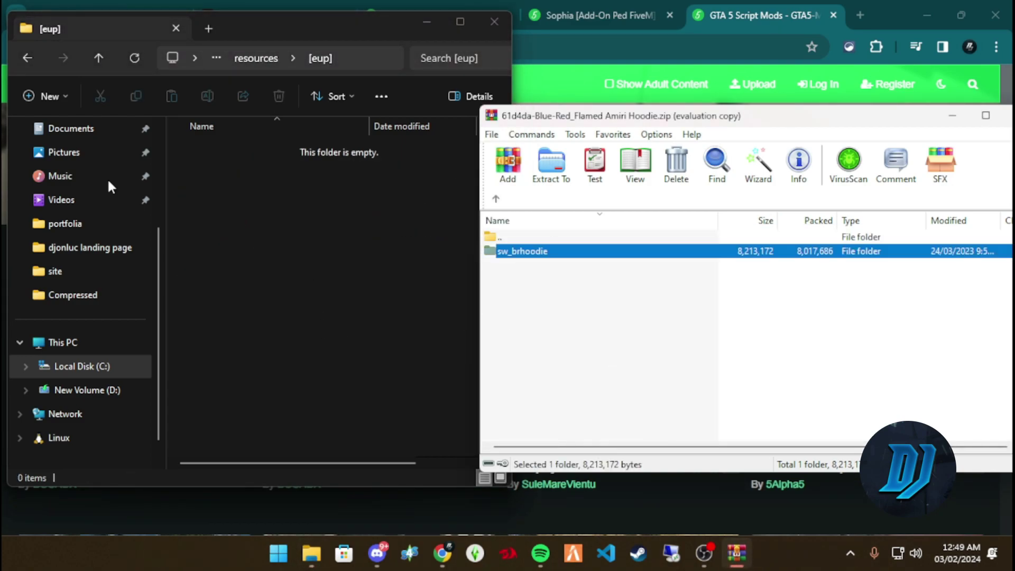
{"action": "left_click", "coordinate": [259, 233]}
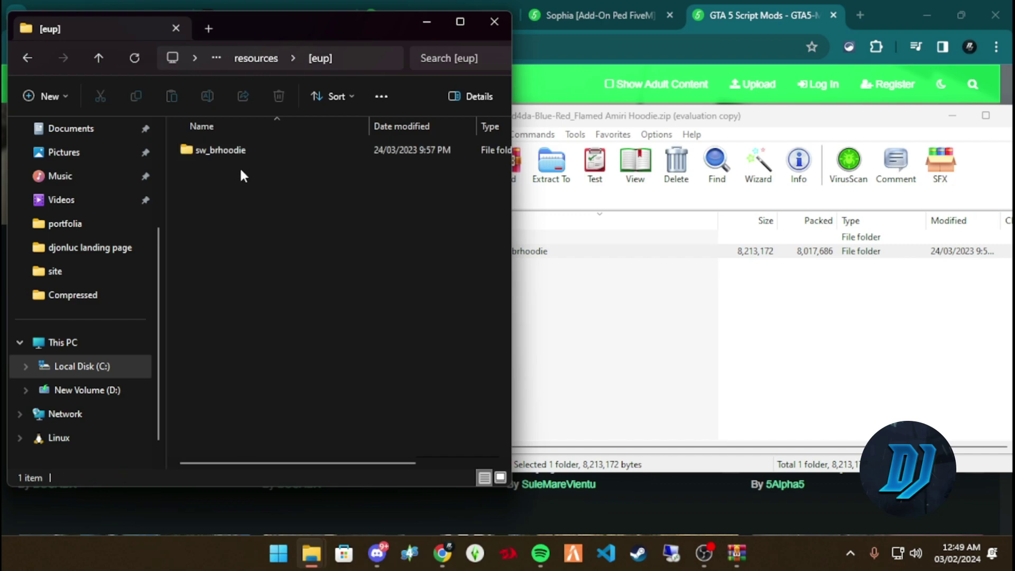
Step: Check the extracted sw_brhoodie folder and its stream contents, then return to [eup]
{"action": "double_click", "coordinate": [239, 155]}
{"action": "left_click", "coordinate": [205, 150]}
{"action": "double_click", "coordinate": [204, 149]}
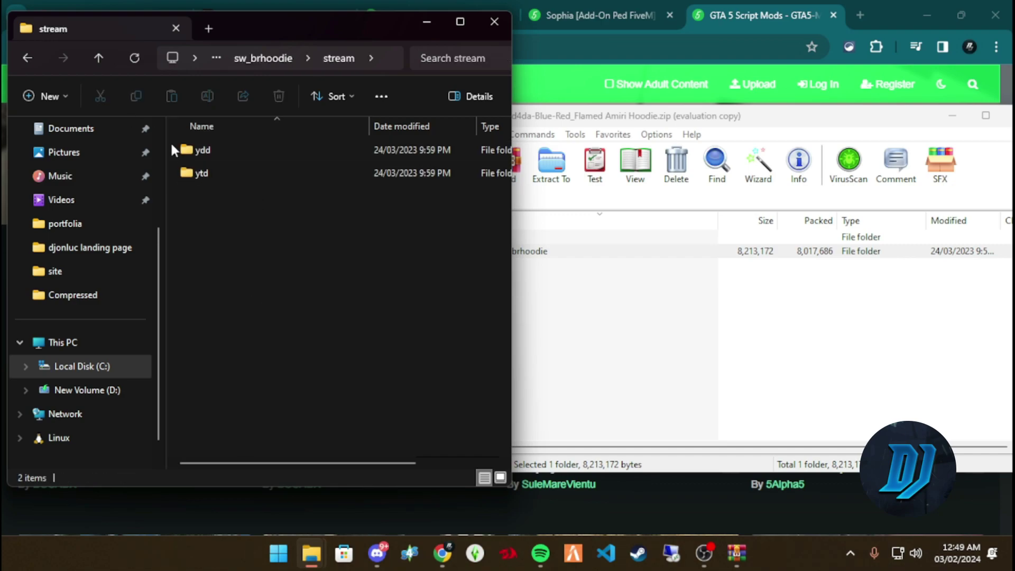
{"action": "left_click", "coordinate": [27, 58]}
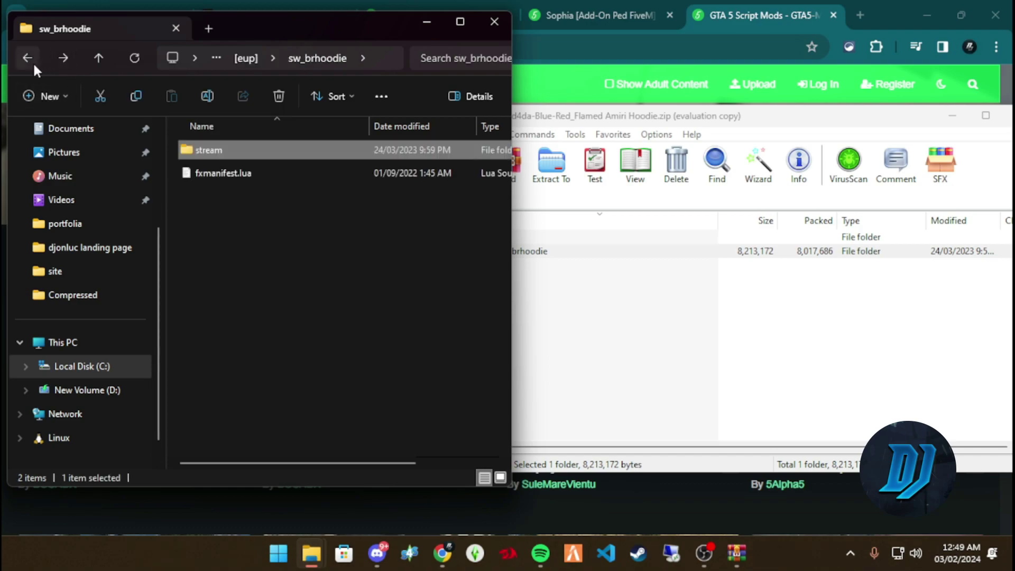
{"action": "left_click", "coordinate": [28, 58]}
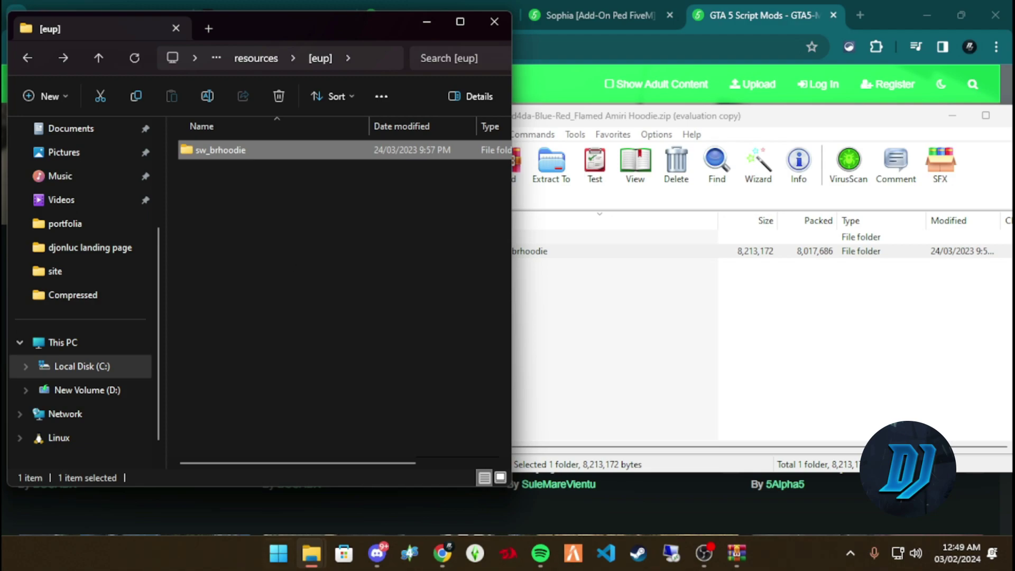
Step: From the Player section, download the Bum Bag Nike For Franklin 8.04 MB rar via IDM
{"action": "left_click", "coordinate": [163, 520]}
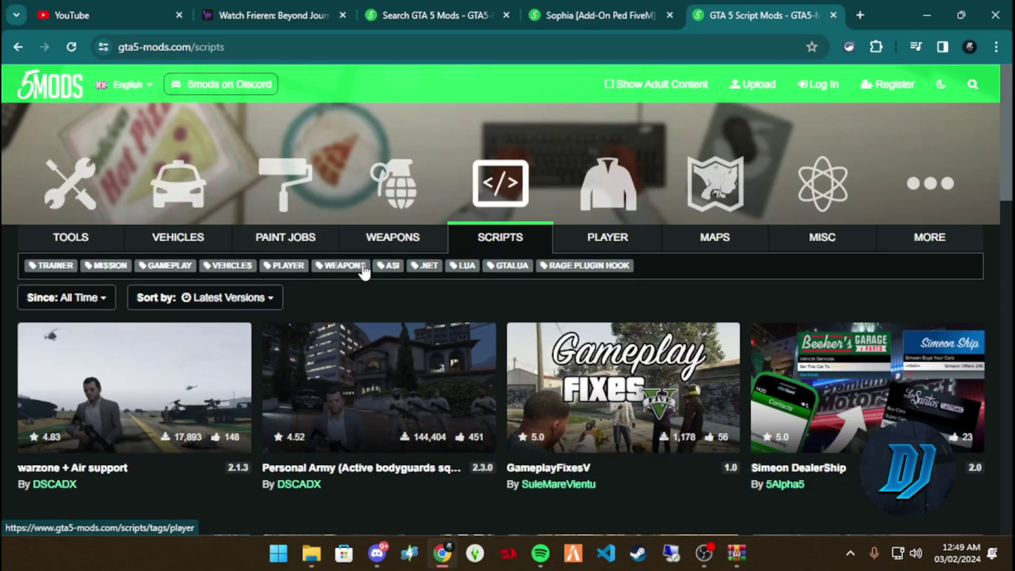
{"action": "left_click", "coordinate": [613, 238]}
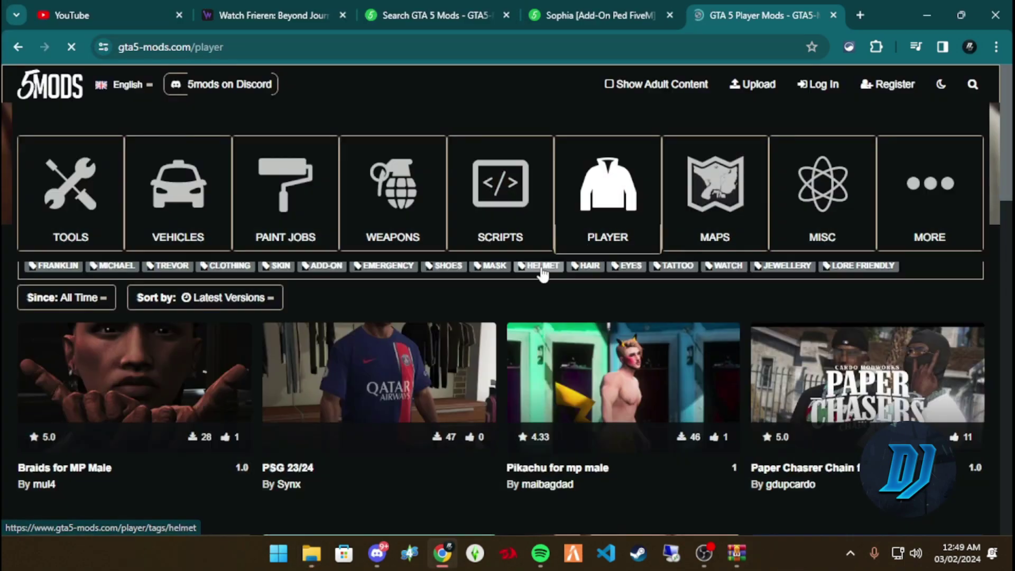
{"action": "scroll", "coordinate": [481, 303], "scroll_direction": "down", "scroll_amount": 3}
{"action": "scroll", "coordinate": [356, 294], "scroll_direction": "down", "scroll_amount": 3}
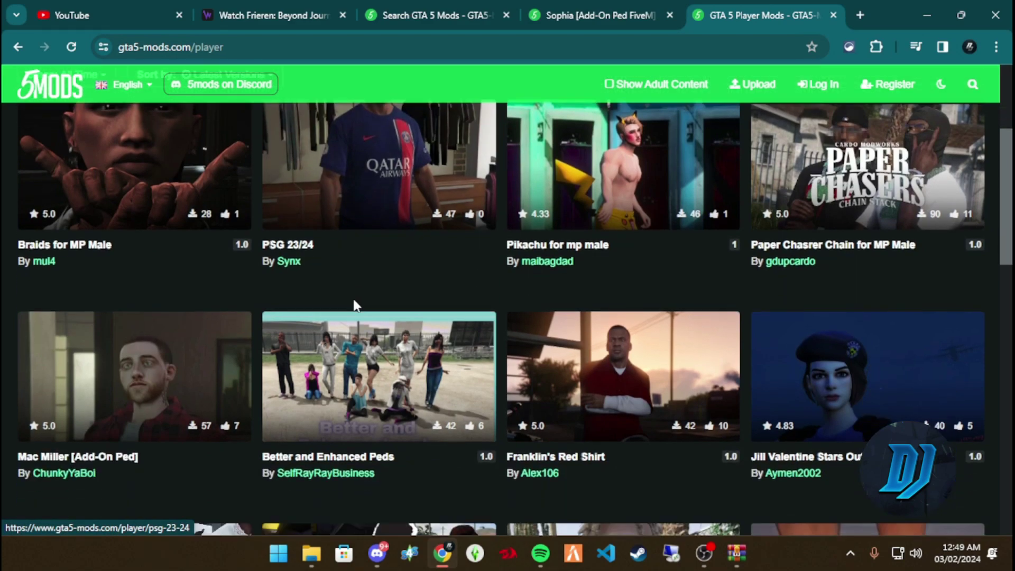
{"action": "scroll", "coordinate": [688, 370], "scroll_direction": "down", "scroll_amount": 3}
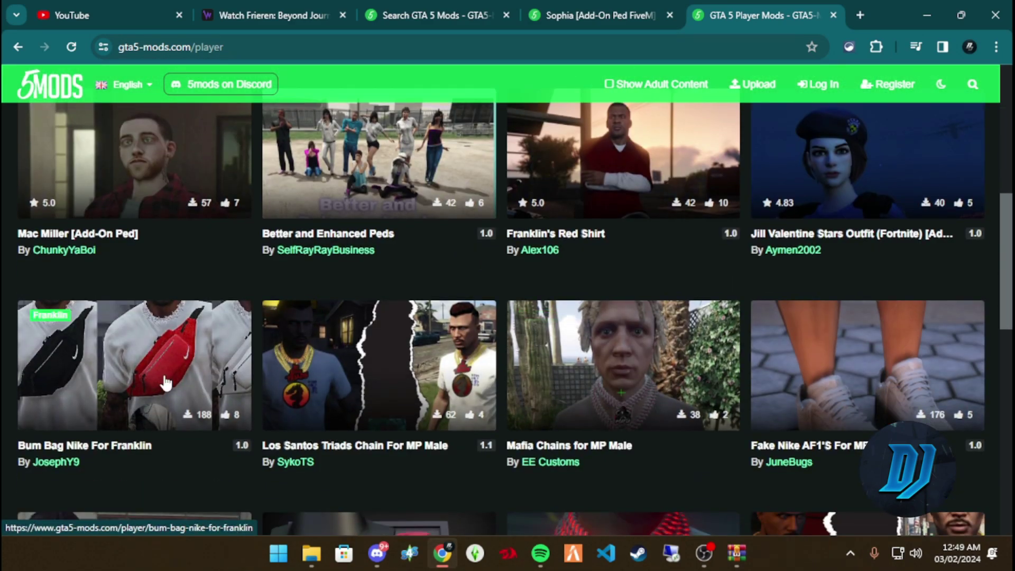
{"action": "scroll", "coordinate": [490, 346], "scroll_direction": "down", "scroll_amount": 2}
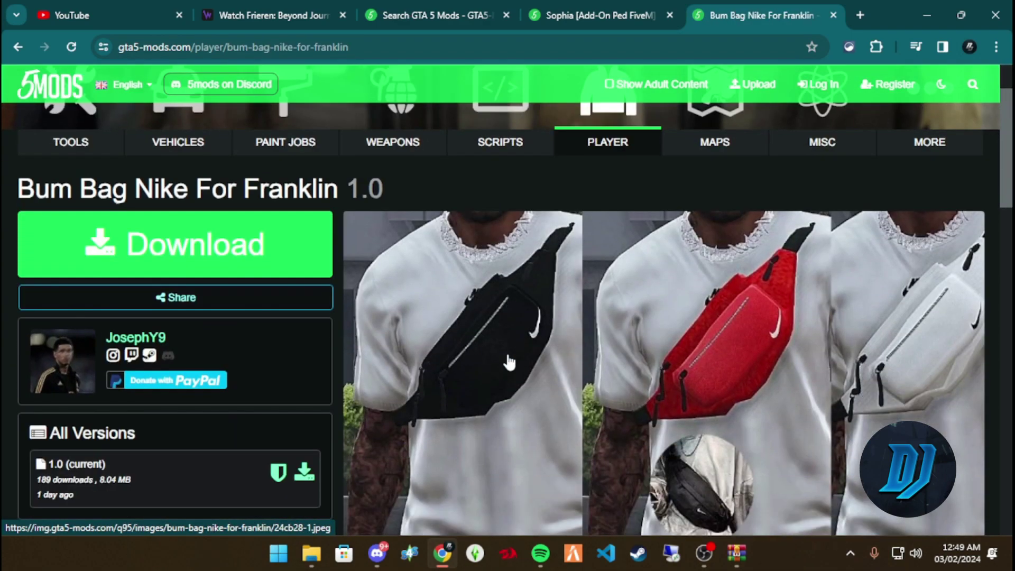
{"action": "left_click", "coordinate": [248, 214]}
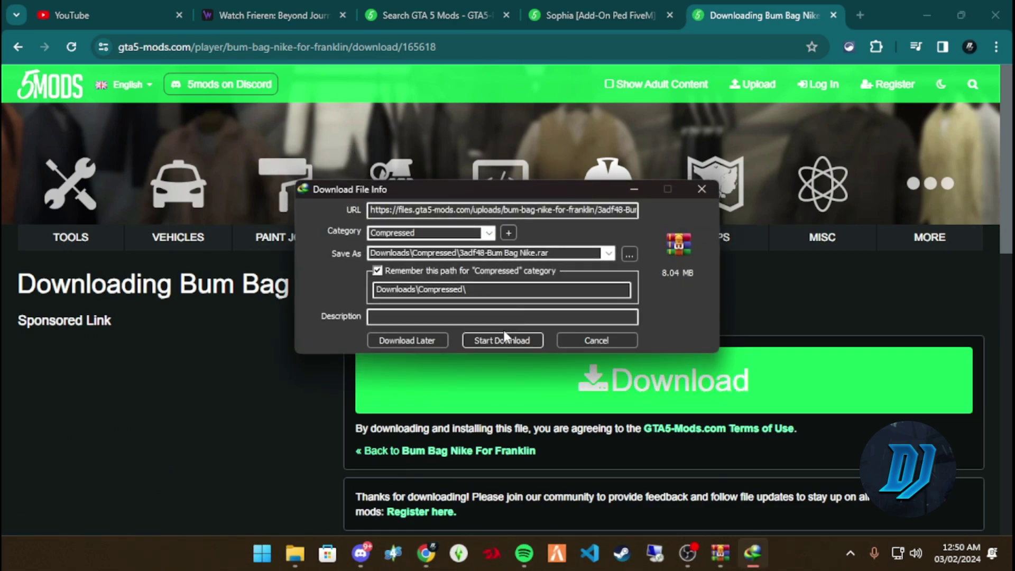
{"action": "left_click", "coordinate": [501, 336]}
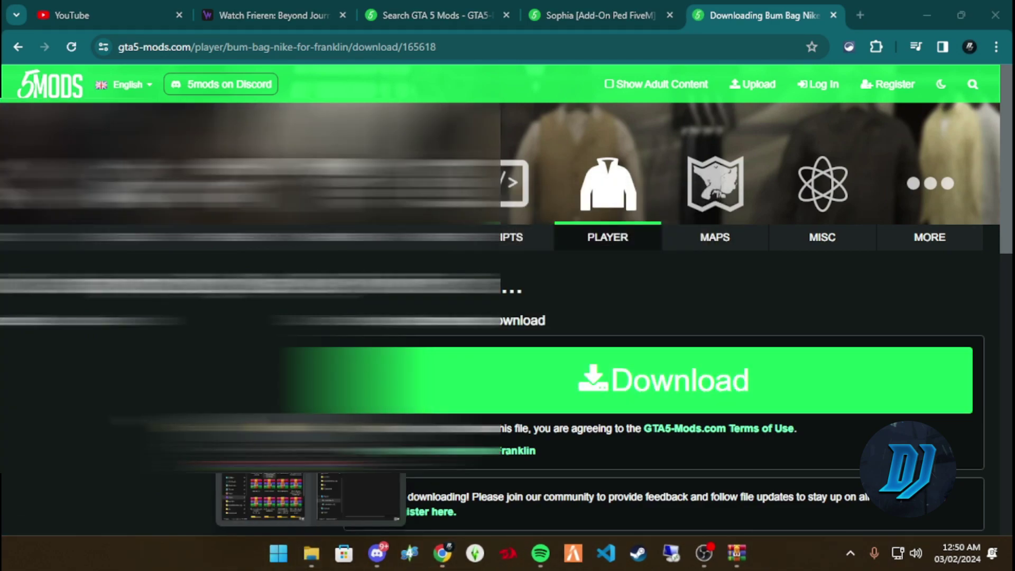
Step: Review the Bum Bag Nike rar's three task_diff_005 .ytd files, then close it and the download page
{"action": "left_click", "coordinate": [279, 507]}
{"action": "key", "text": "Down"}
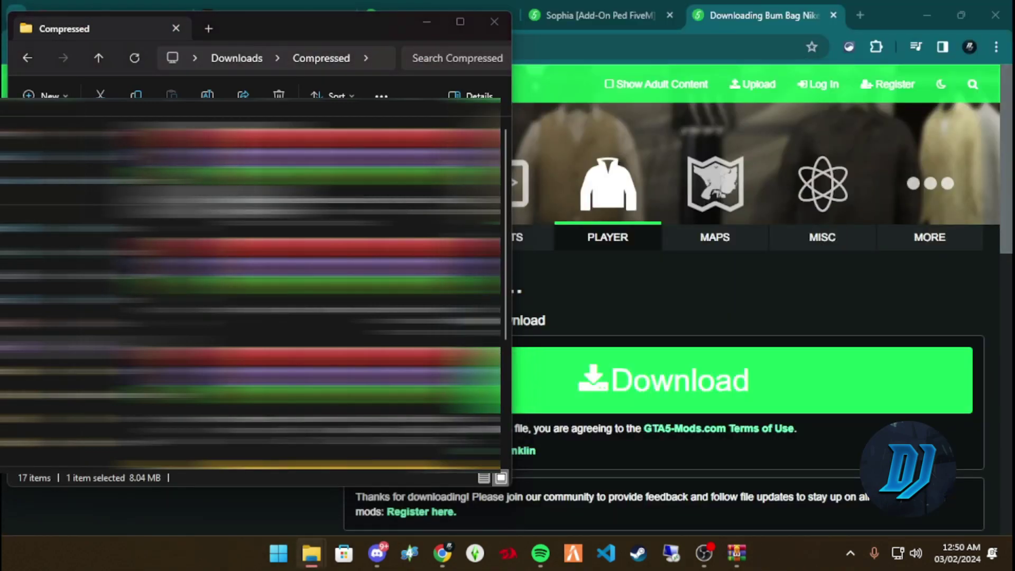
{"action": "key", "text": "Return"}
{"action": "key", "text": "Return"}
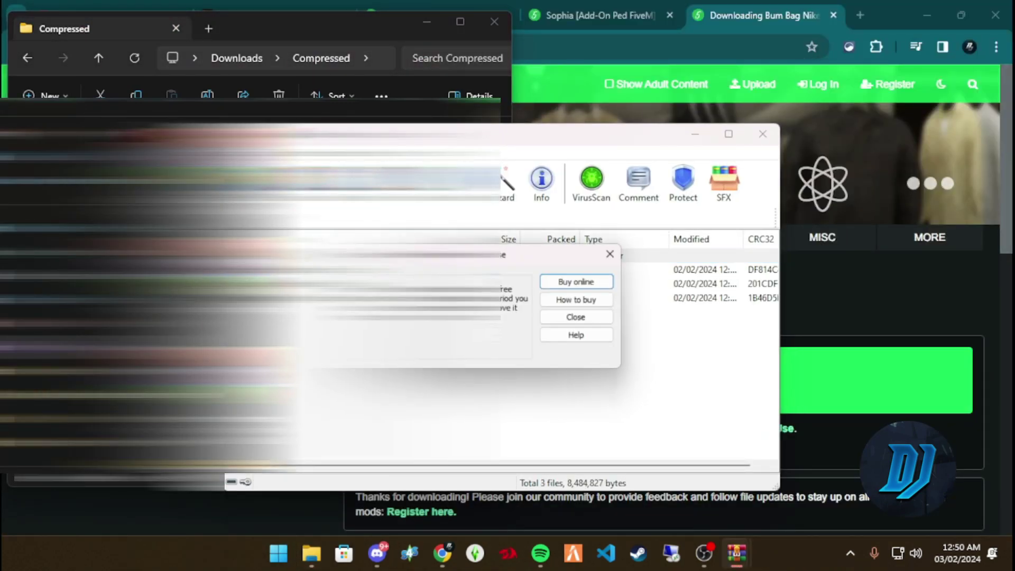
{"action": "left_click", "coordinate": [616, 253]}
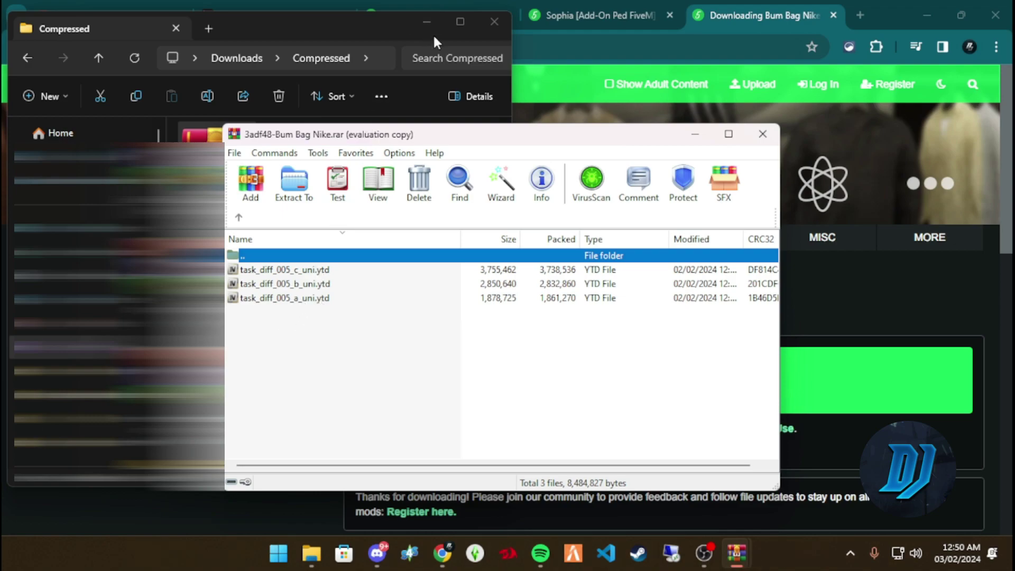
{"action": "left_click", "coordinate": [420, 22]}
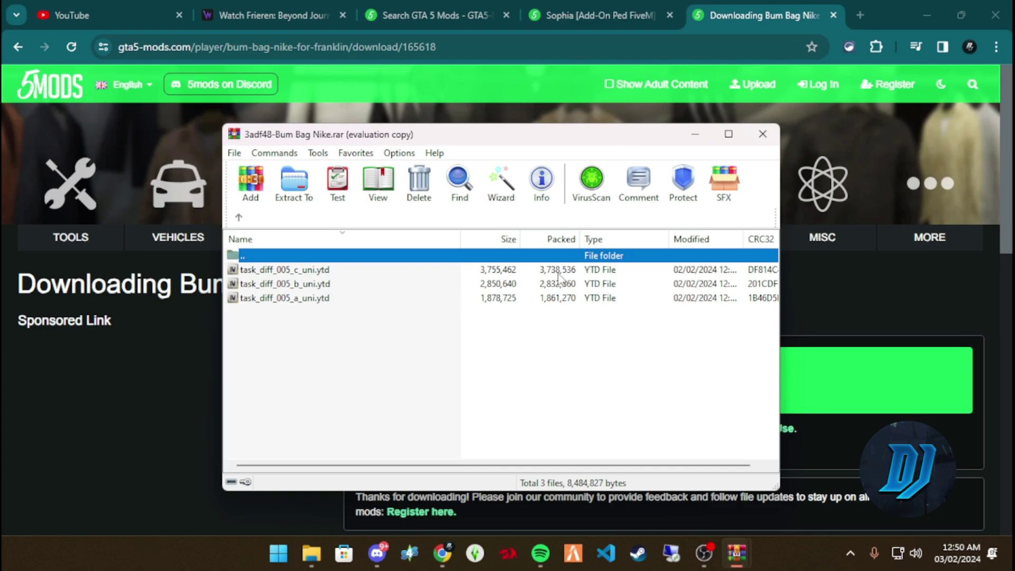
{"action": "left_click", "coordinate": [773, 143]}
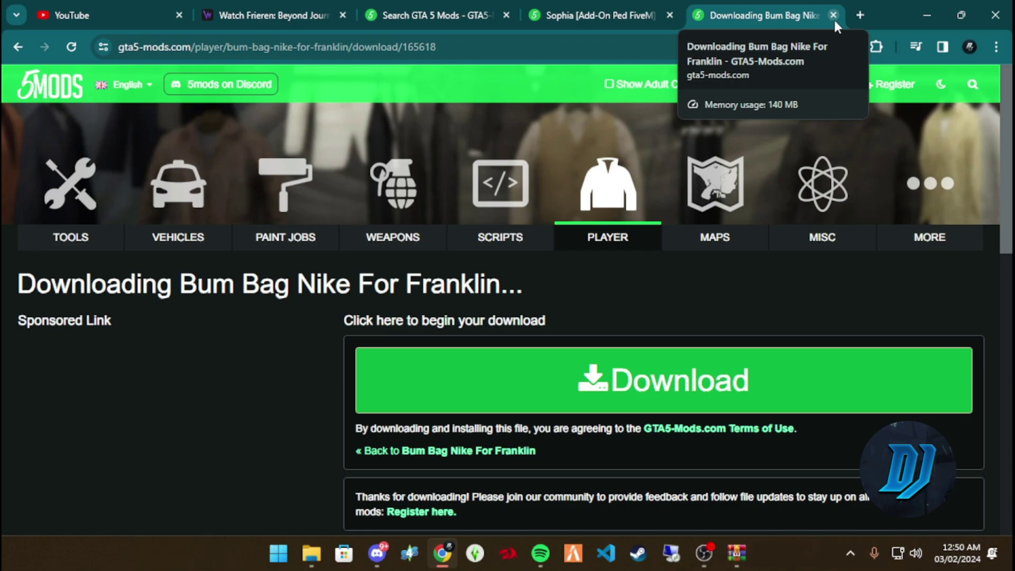
{"action": "left_click", "coordinate": [833, 19]}
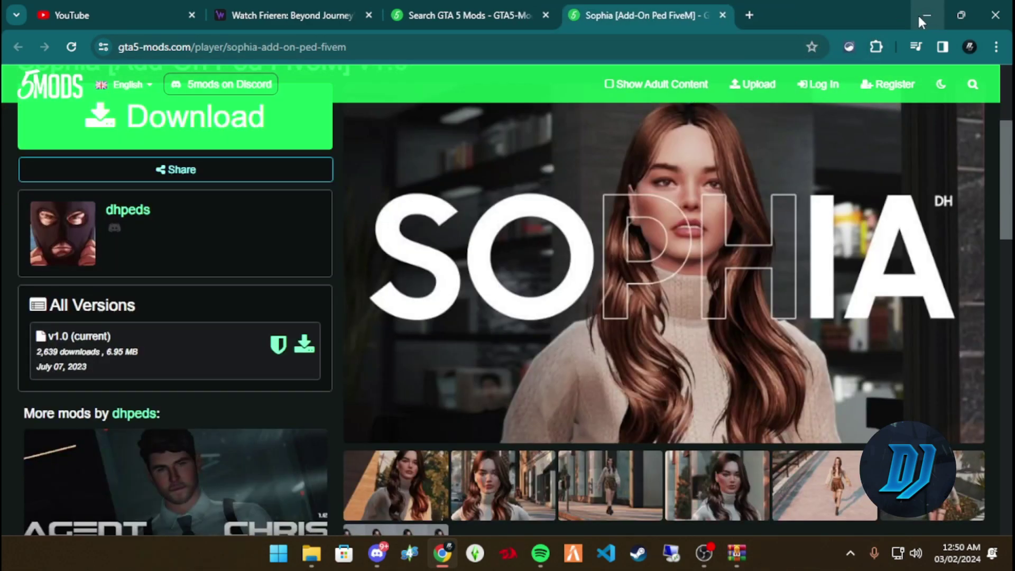
Step: Launch XAMPP Control Panel via the xa search and start MySQL on port 3306
{"action": "left_click", "coordinate": [316, 557]}
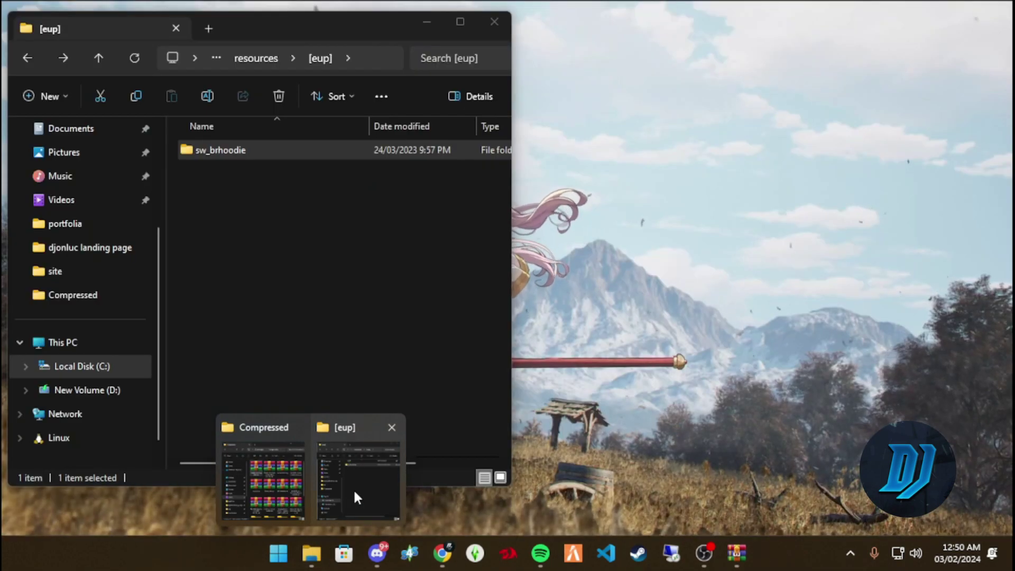
{"action": "left_click", "coordinate": [353, 489]}
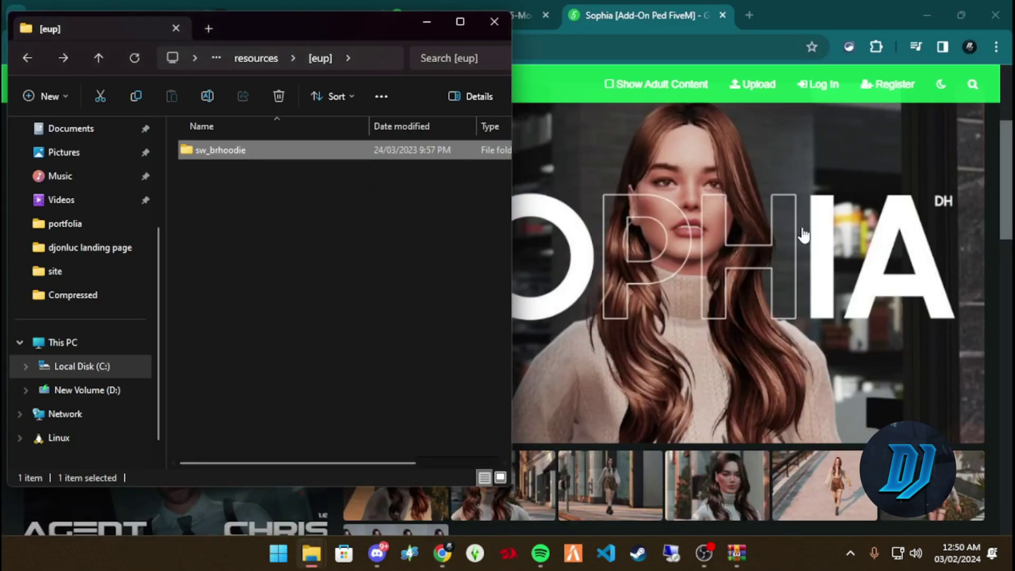
{"action": "key", "text": "super"}
{"action": "type", "text": "xa"}
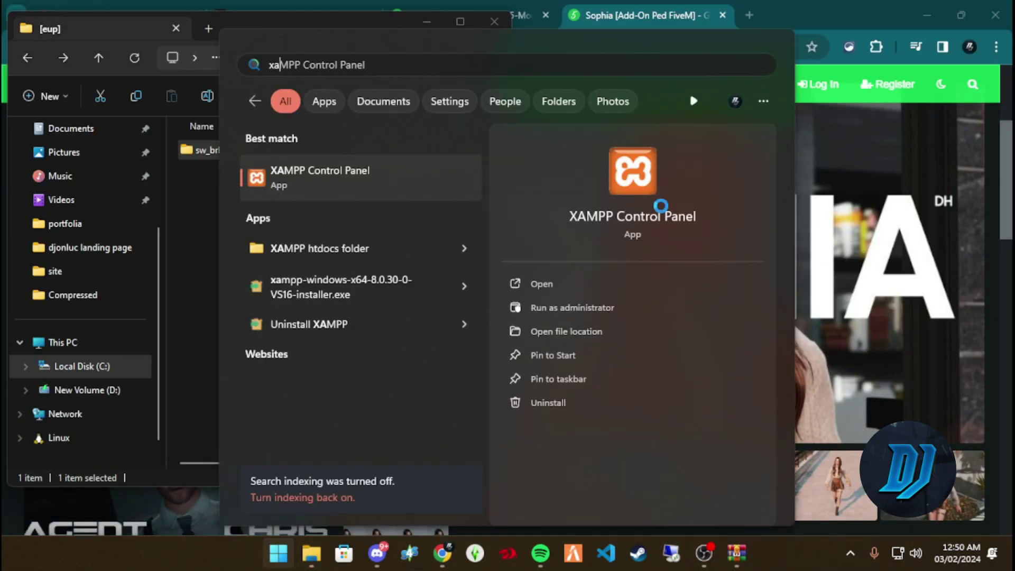
{"action": "key", "text": "Return"}
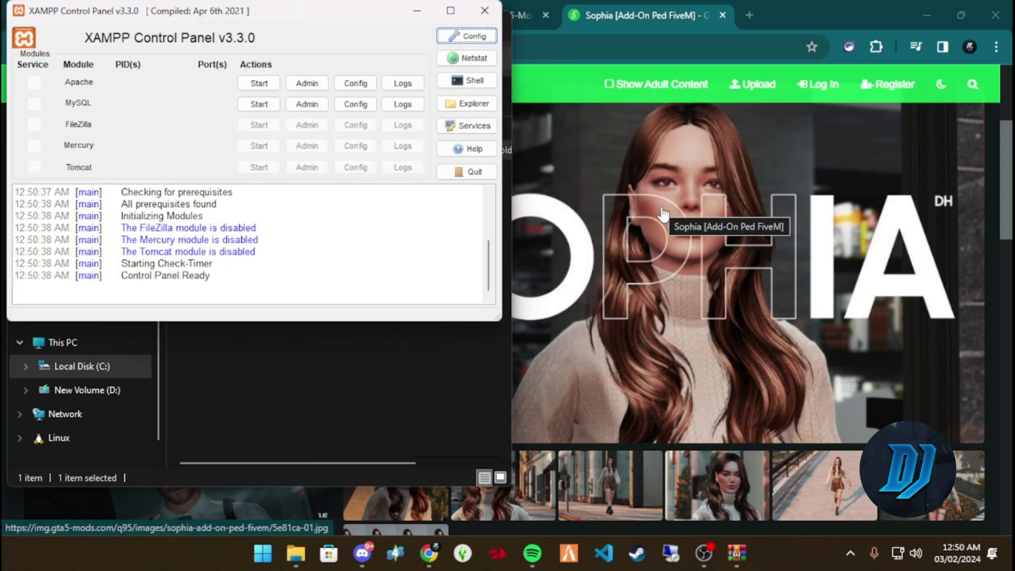
{"action": "left_click", "coordinate": [259, 104]}
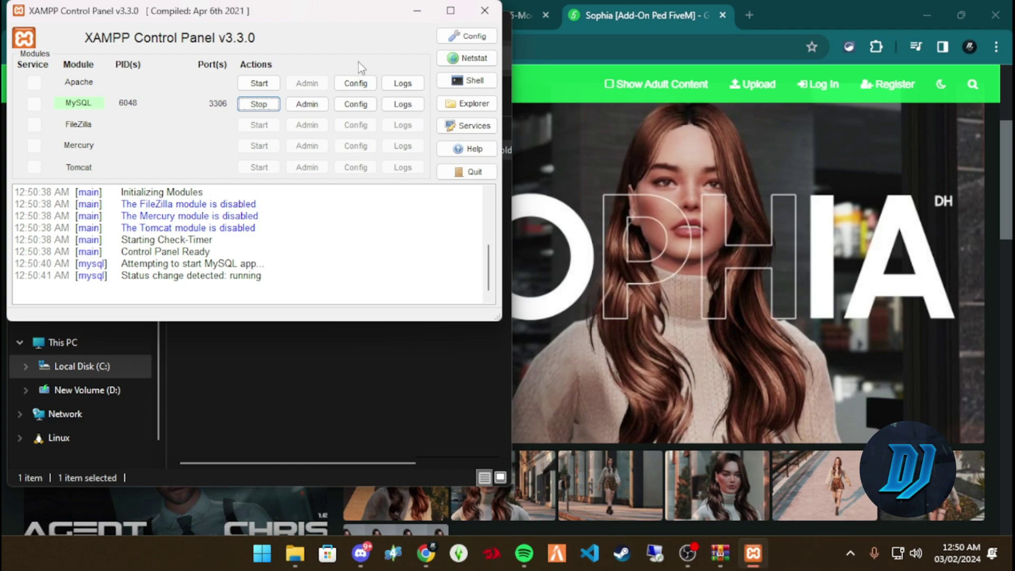
{"action": "left_click", "coordinate": [417, 13]}
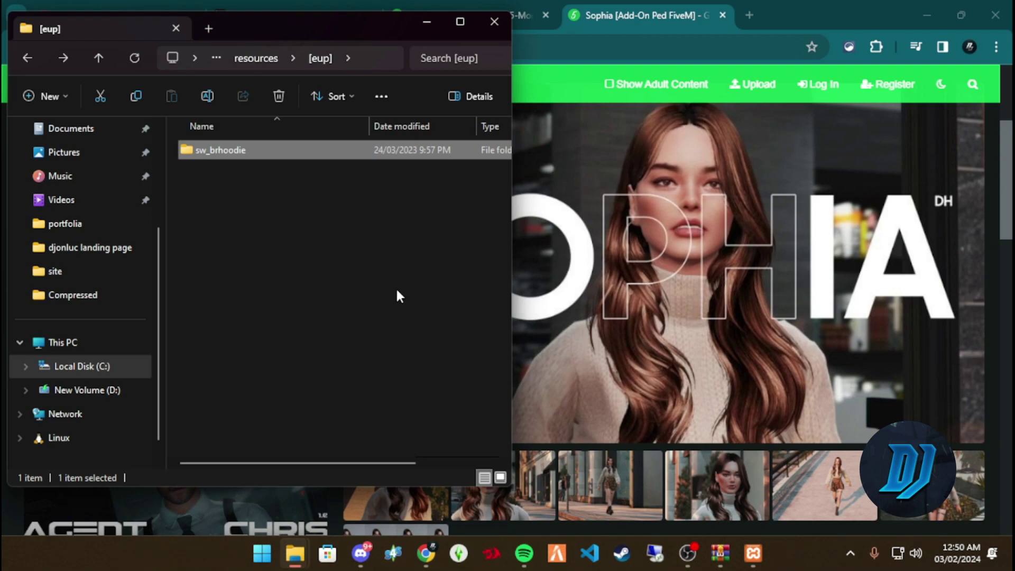
Step: Minimize the Compressed folder window and bring the [eup] Explorer window forward
{"action": "left_click", "coordinate": [724, 45]}
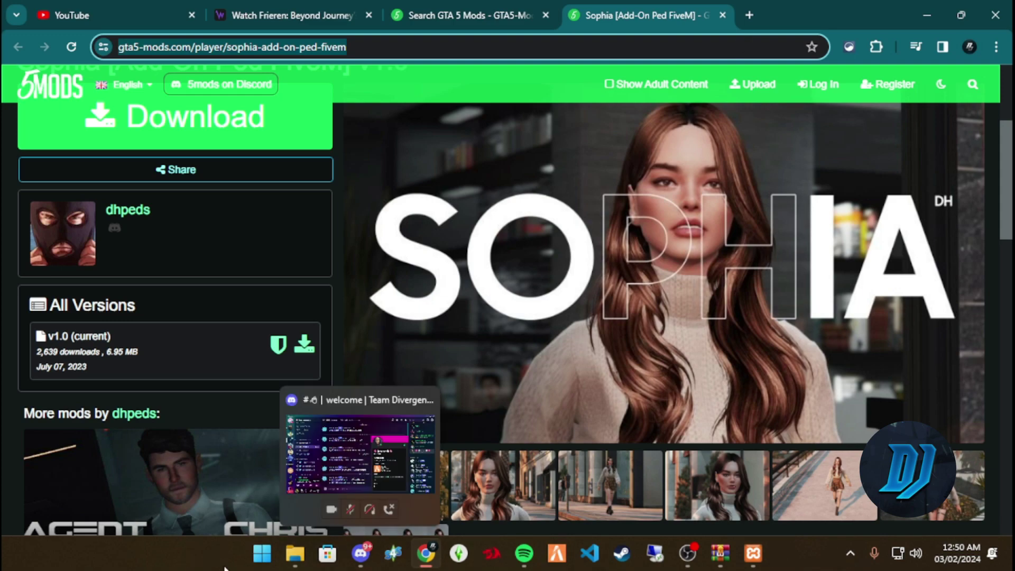
{"action": "left_click", "coordinate": [295, 553]}
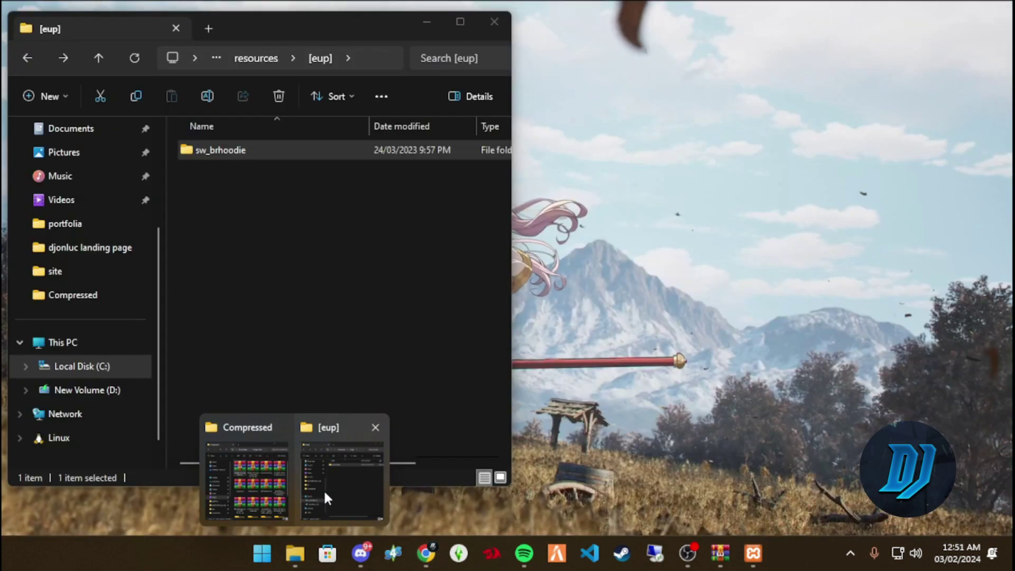
{"action": "left_click", "coordinate": [278, 487]}
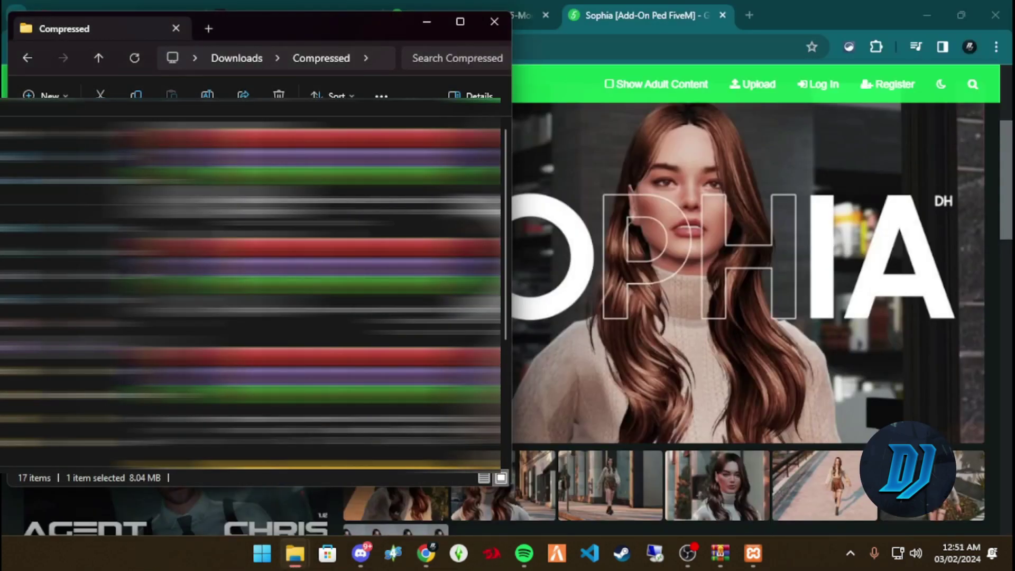
{"action": "left_click", "coordinate": [427, 22]}
{"action": "mouse_move", "coordinate": [295, 553]}
{"action": "left_click", "coordinate": [328, 505]}
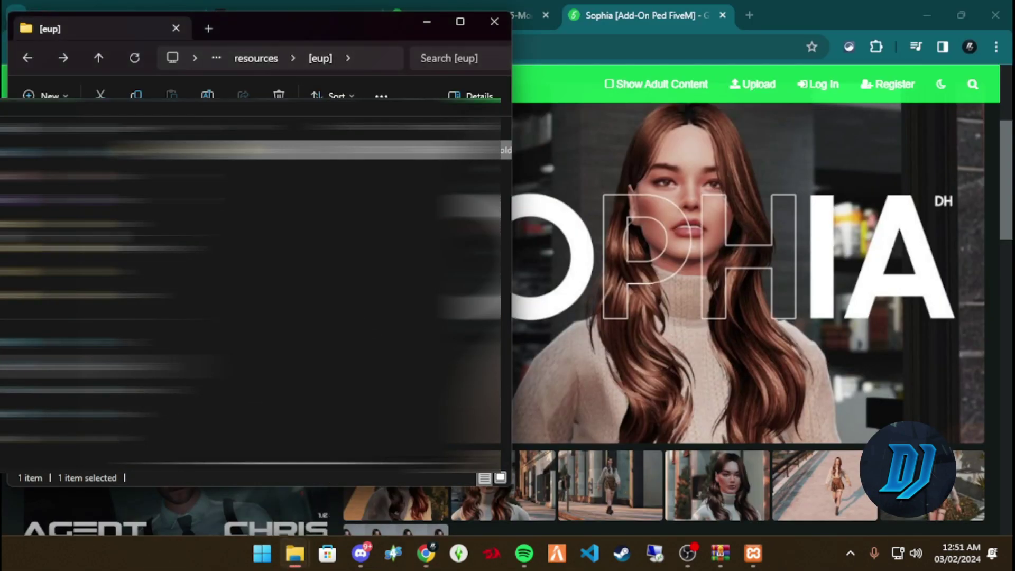
Step: Navigate from resources into [qb]\qb-core, after a look inside its shared folder
{"action": "left_click", "coordinate": [252, 59]}
{"action": "double_click", "coordinate": [231, 212]}
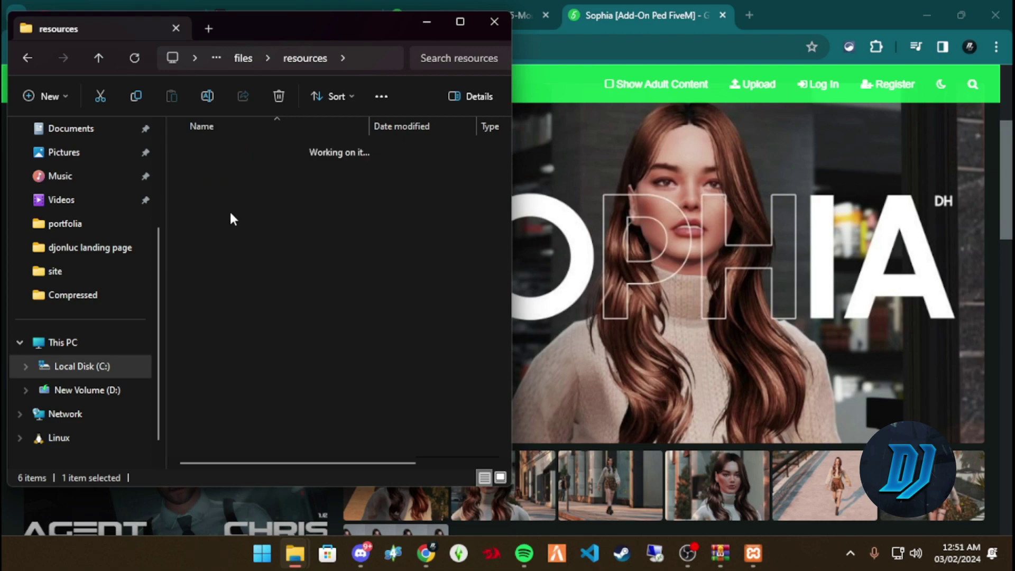
{"action": "double_click", "coordinate": [239, 343]}
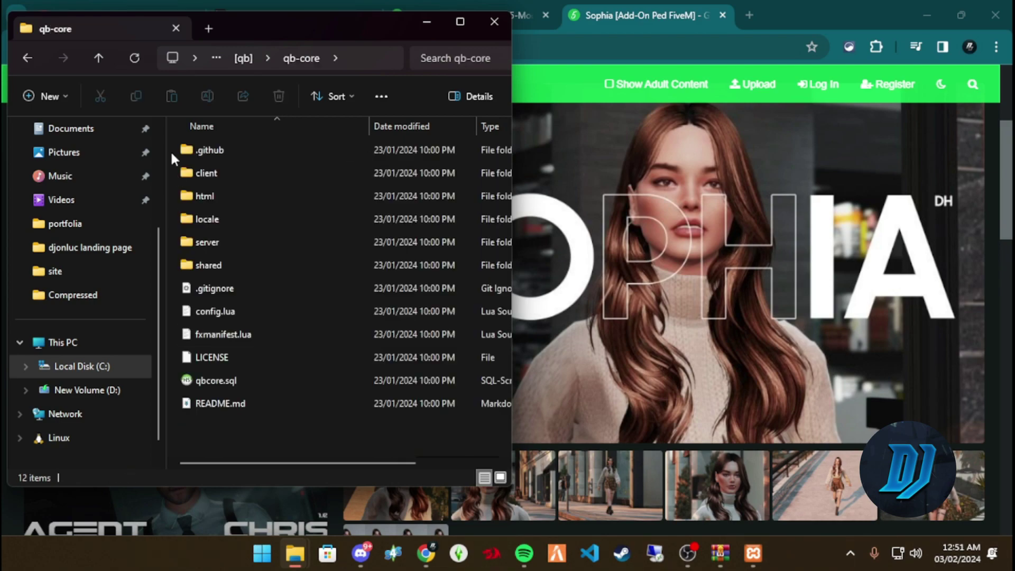
{"action": "double_click", "coordinate": [240, 265]}
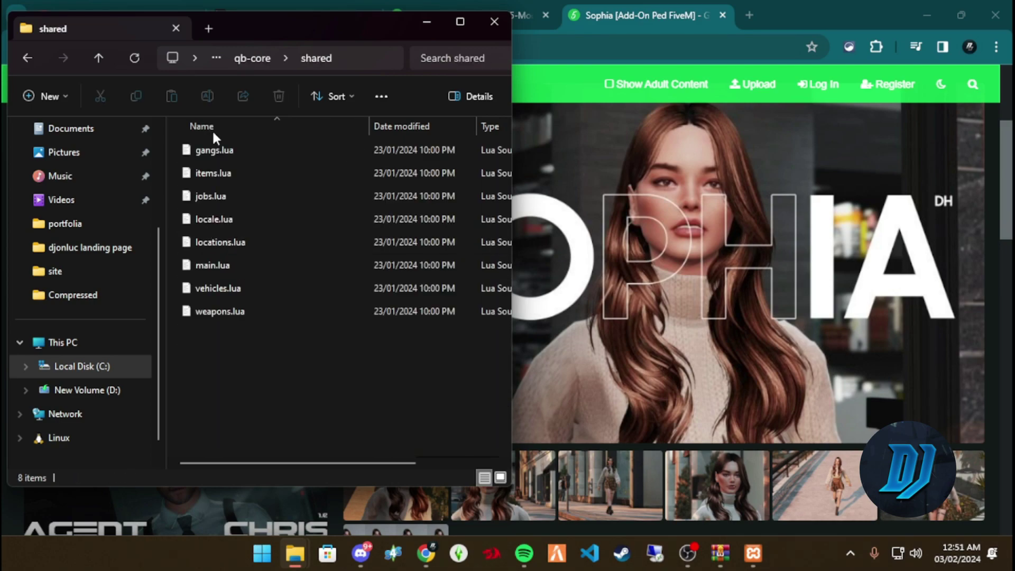
{"action": "left_click", "coordinate": [458, 21]}
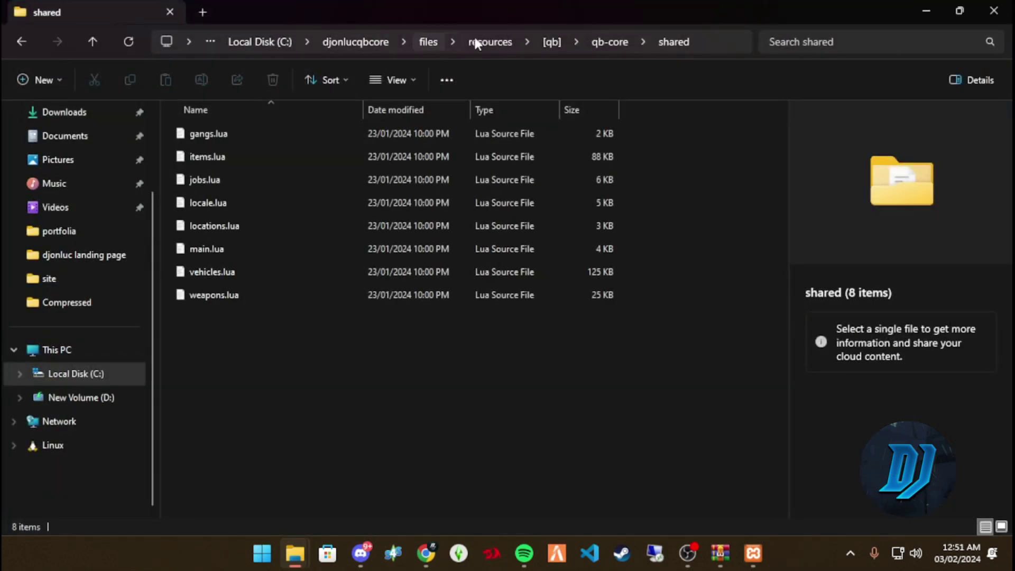
{"action": "key", "text": "alt+Up"}
{"action": "key", "text": "alt+Up"}
{"action": "key", "text": "alt+Up"}
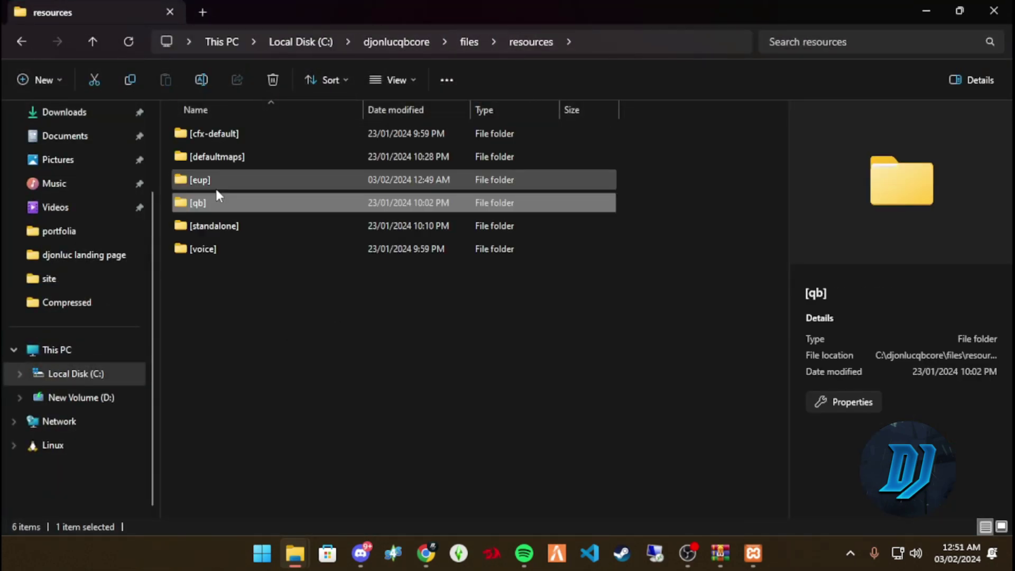
{"action": "double_click", "coordinate": [215, 203]}
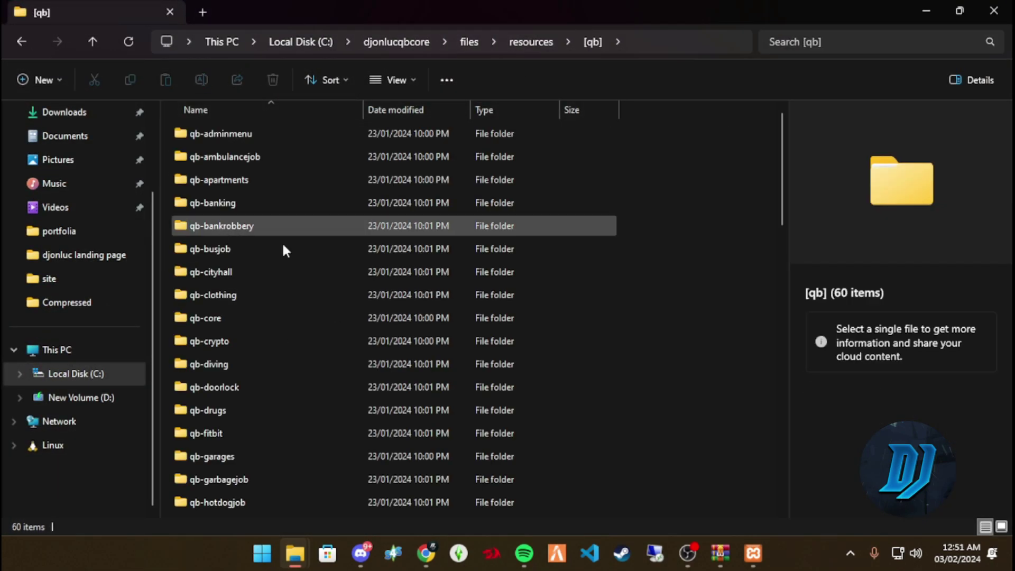
{"action": "double_click", "coordinate": [243, 319]}
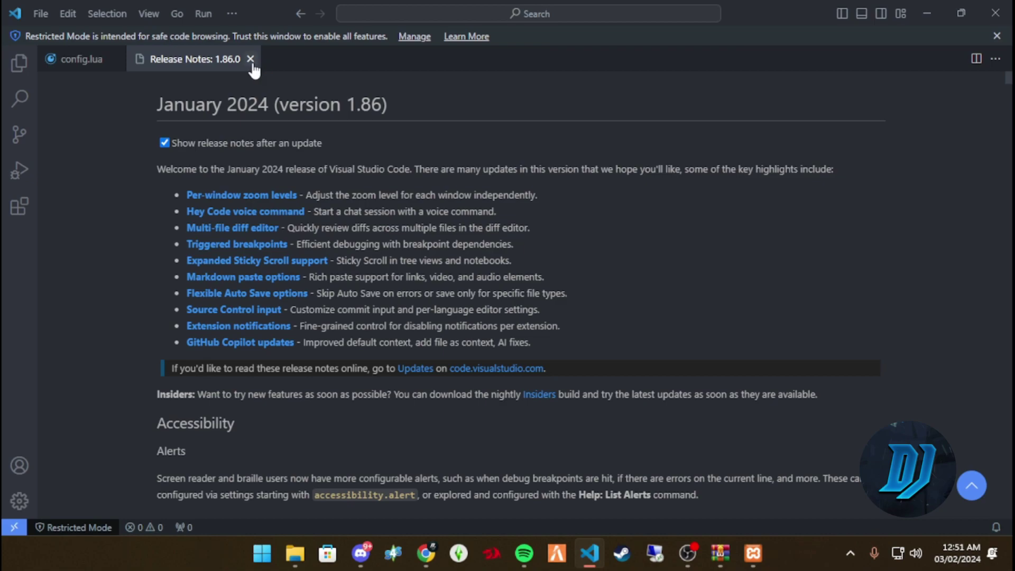
Step: Change the QBConfig.MaxPlayers default on line 3 of config.lua from 48 to 4 and save
{"action": "left_click", "coordinate": [250, 59]}
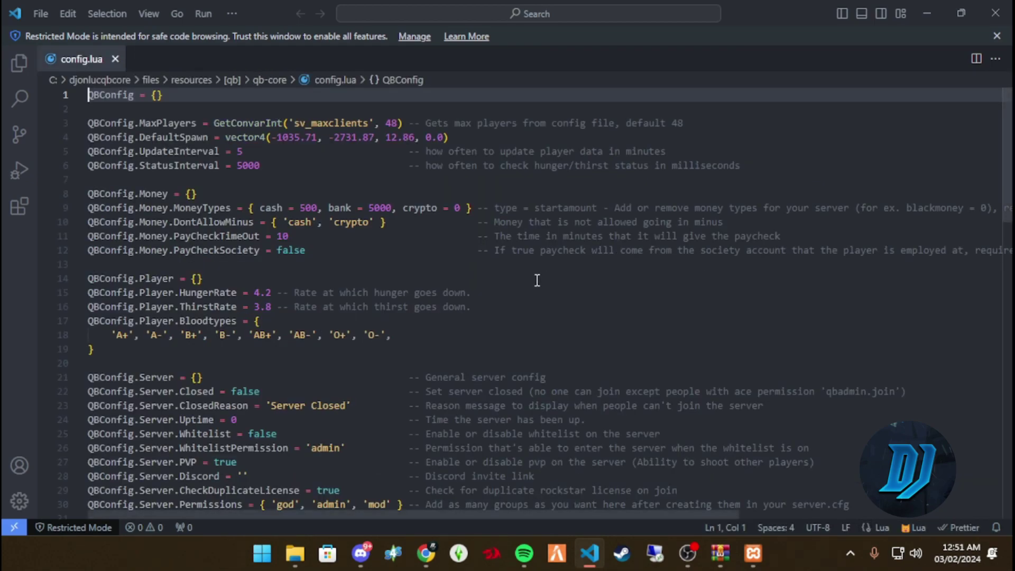
{"action": "double_click", "coordinate": [394, 124]}
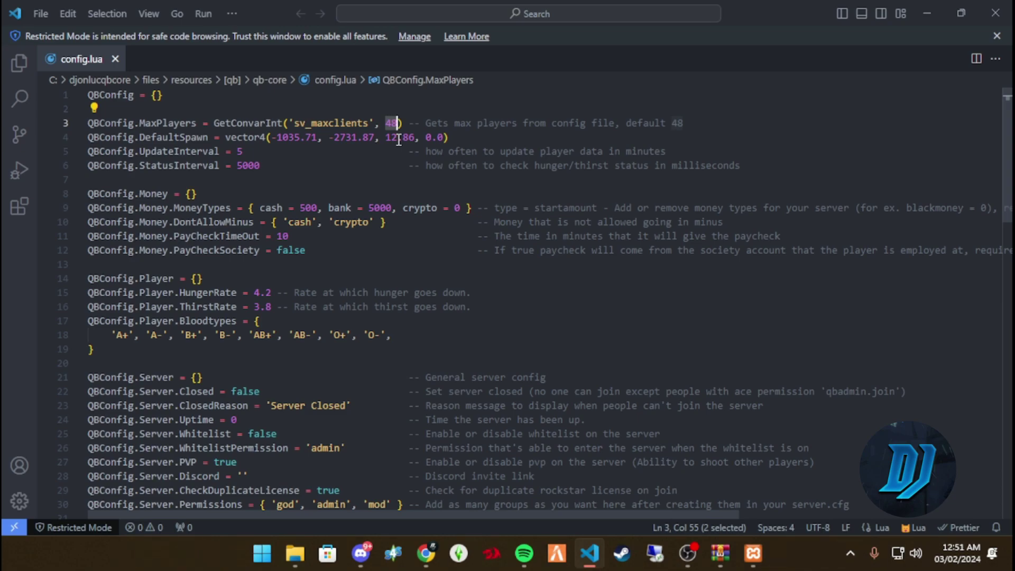
{"action": "type", "text": "4"}
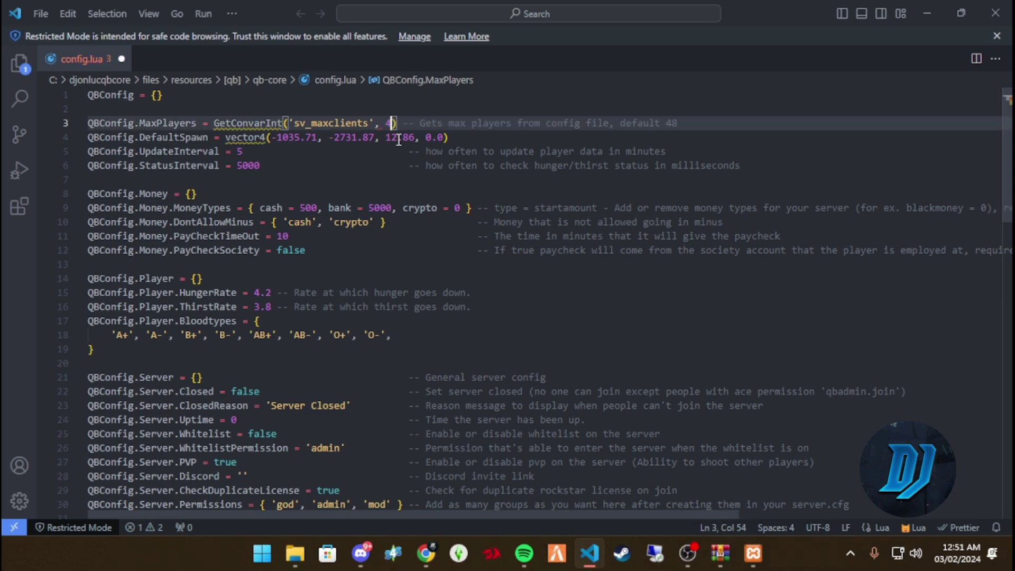
{"action": "key", "text": "ctrl+s"}
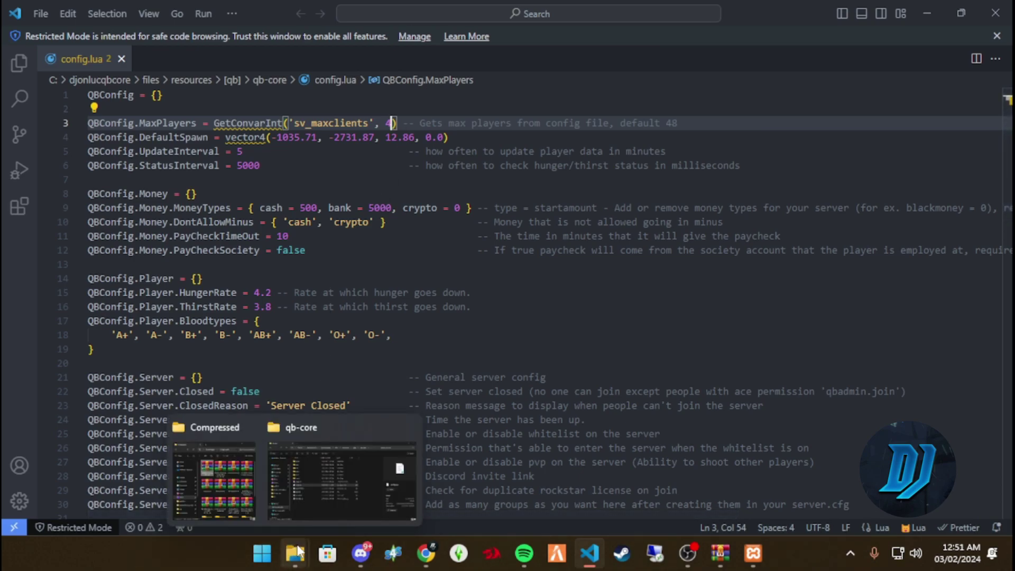
Step: Return to the qb-core File Explorer window
{"action": "mouse_move", "coordinate": [307, 562]}
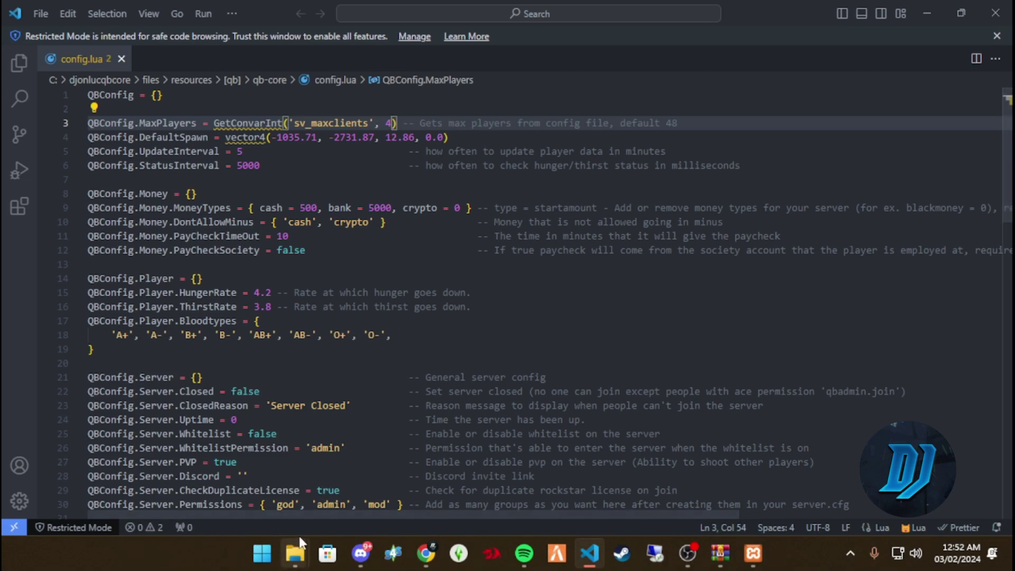
{"action": "mouse_move", "coordinate": [299, 545]}
{"action": "left_click", "coordinate": [309, 498]}
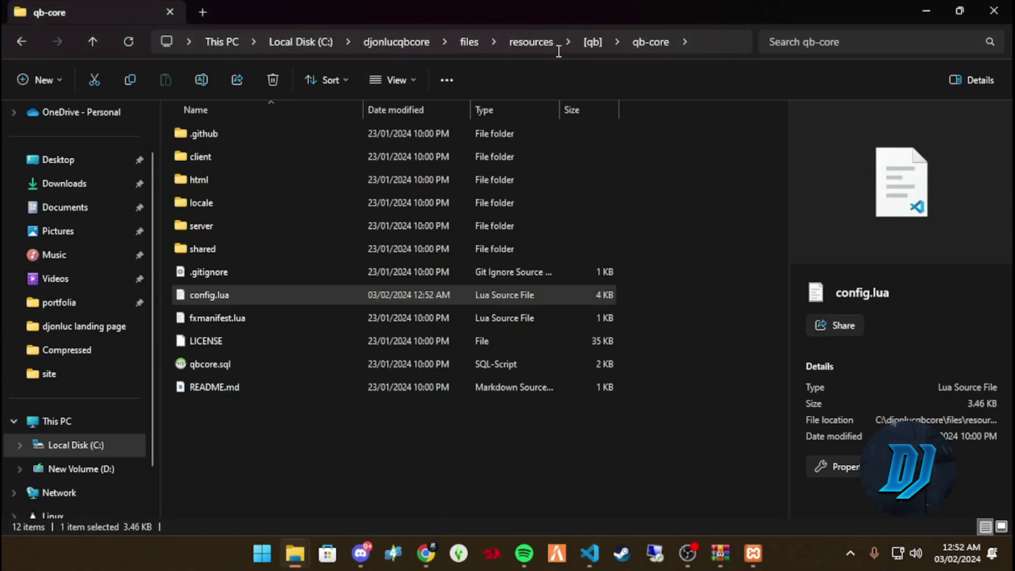
Step: Climb from qb-core through [qb] and resources to the files folder and open server.cfg
{"action": "left_click", "coordinate": [595, 46]}
{"action": "left_click", "coordinate": [527, 43]}
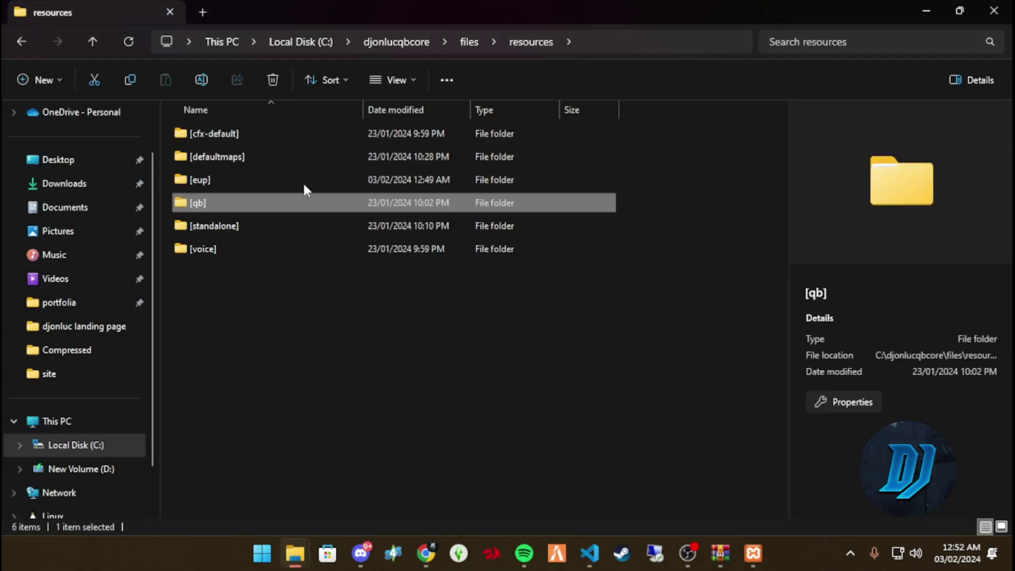
{"action": "left_click", "coordinate": [467, 38]}
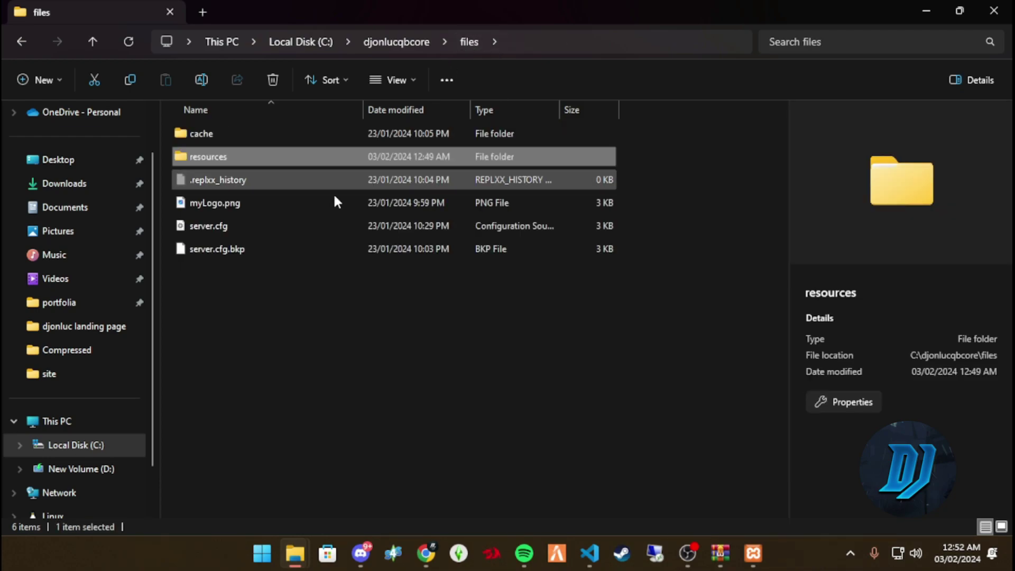
{"action": "left_click", "coordinate": [233, 229]}
Step: Change sv_maxclients on line 17 of server.cfg from 48 to 4 and save
{"action": "scroll", "coordinate": [471, 301], "scroll_direction": "down", "scroll_amount": 3}
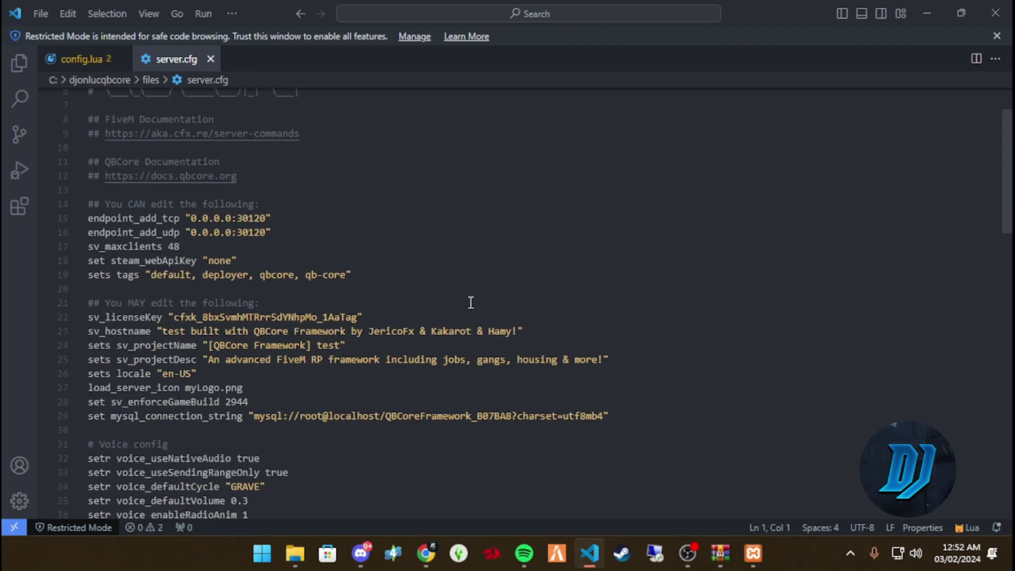
{"action": "scroll", "coordinate": [390, 302], "scroll_direction": "down", "scroll_amount": 4}
{"action": "scroll", "coordinate": [360, 302], "scroll_direction": "up", "scroll_amount": 7}
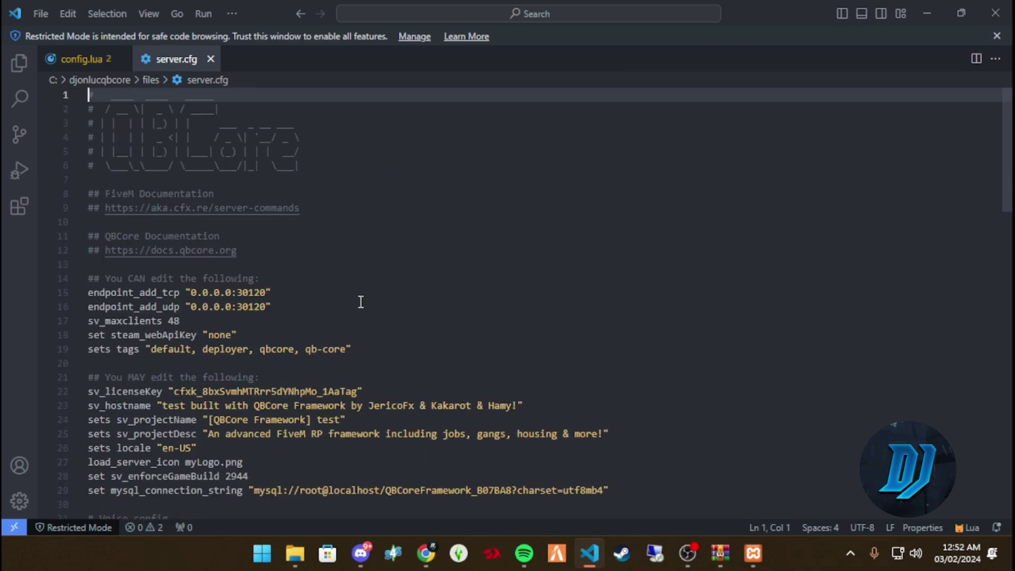
{"action": "scroll", "coordinate": [361, 302], "scroll_direction": "down", "scroll_amount": 2}
{"action": "scroll", "coordinate": [361, 302], "scroll_direction": "down", "scroll_amount": 1}
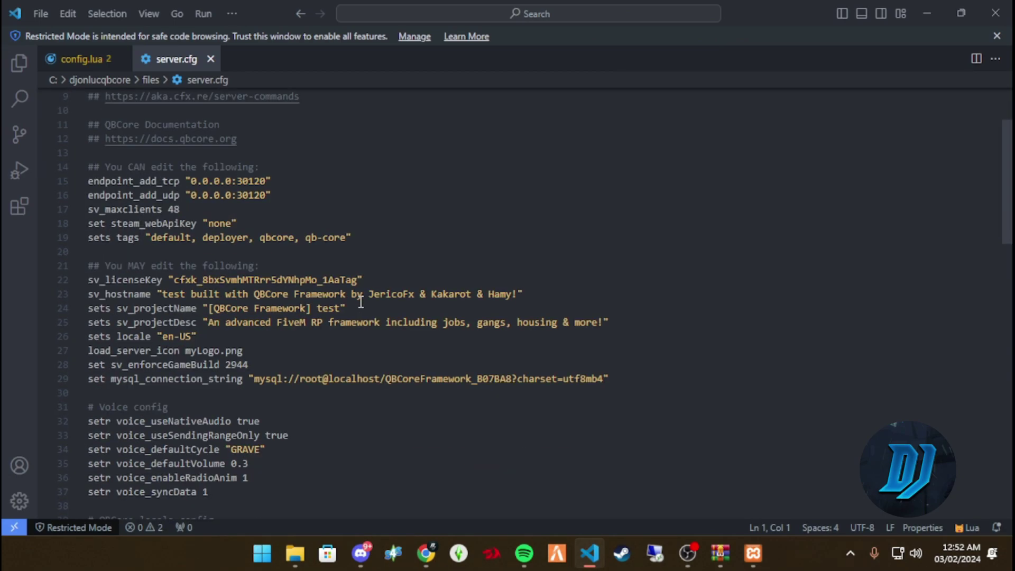
{"action": "double_click", "coordinate": [167, 211]}
{"action": "type", "text": "4"}
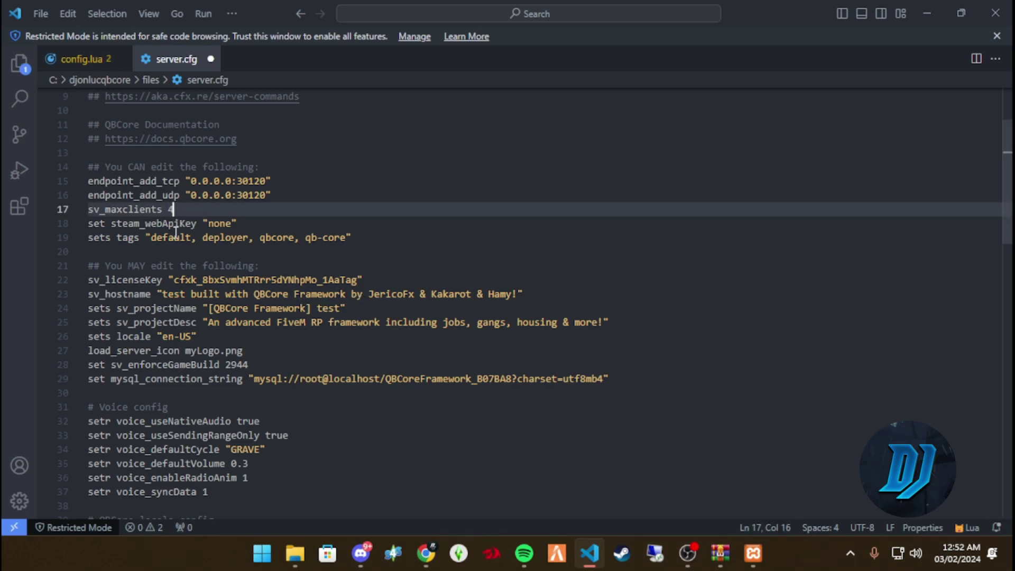
{"action": "key", "text": "ctrl+s"}
Step: Minimize VS Code, open resources\[eup] in File Explorer, and bring the Sophia mod page forward
{"action": "left_click", "coordinate": [926, 11]}
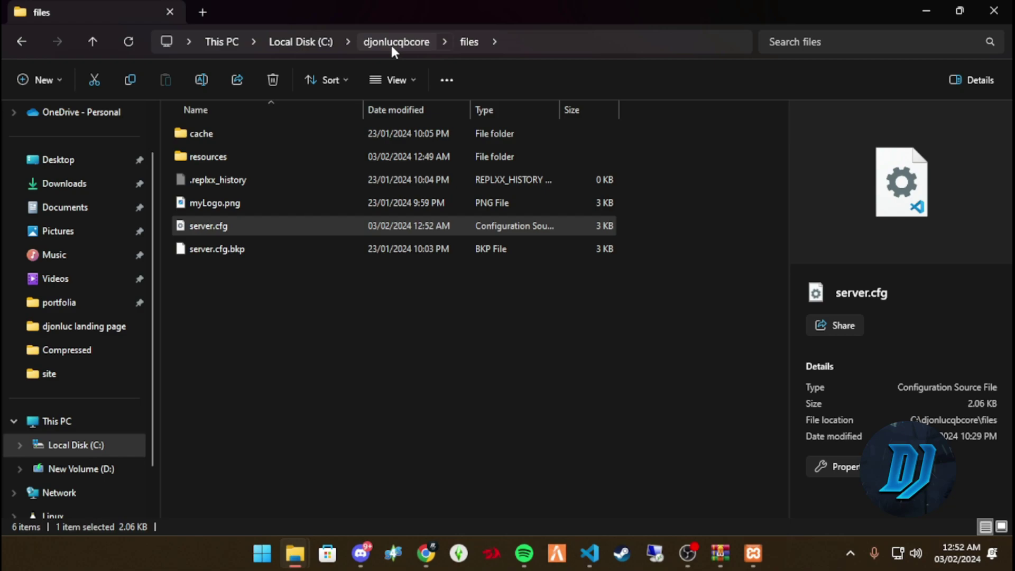
{"action": "double_click", "coordinate": [230, 153]}
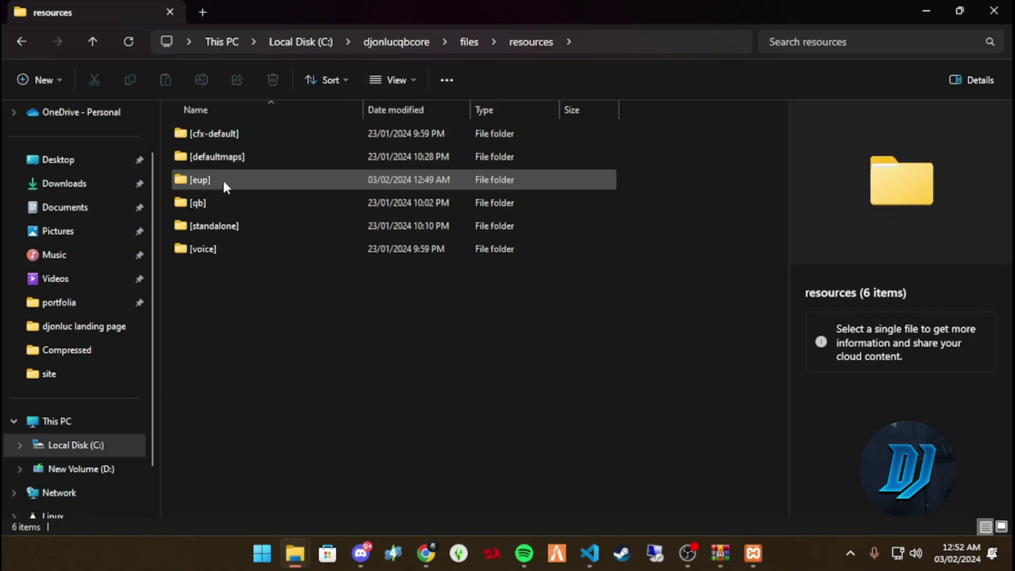
{"action": "mouse_move", "coordinate": [224, 179]}
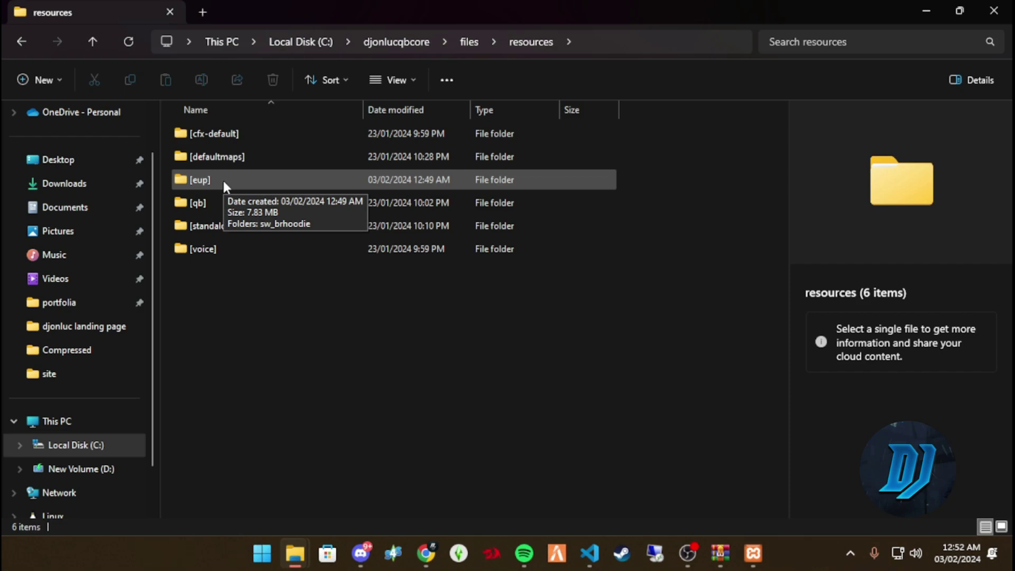
{"action": "double_click", "coordinate": [223, 179]}
{"action": "left_click", "coordinate": [426, 553]}
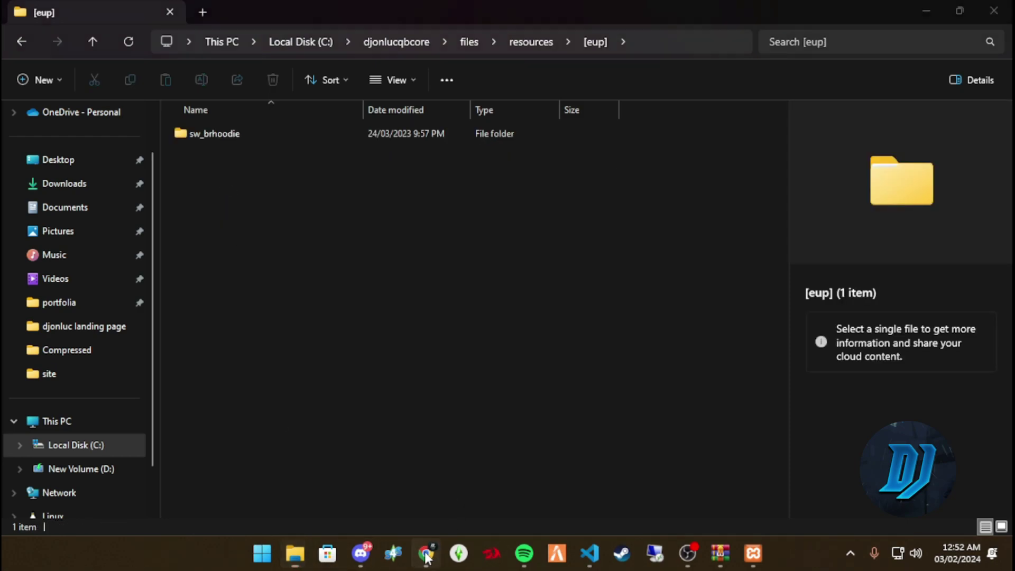
Step: Download Sophia.rar from GTA5-Mods.com through IDM into Downloads\Compressed, then minimize Chrome
{"action": "scroll", "coordinate": [641, 240], "scroll_direction": "down", "scroll_amount": 5}
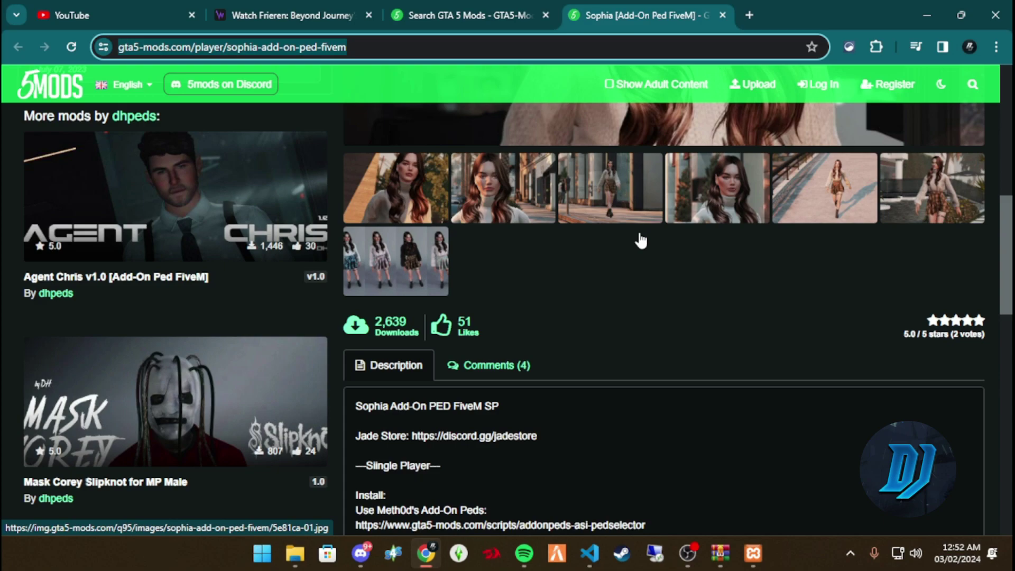
{"action": "scroll", "coordinate": [641, 241], "scroll_direction": "up", "scroll_amount": 6}
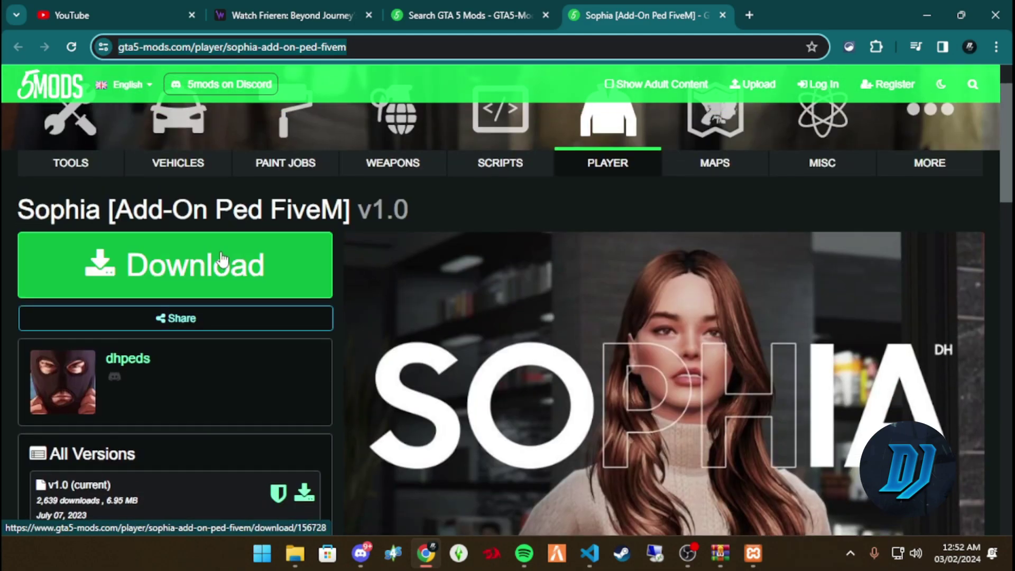
{"action": "left_click", "coordinate": [220, 275]}
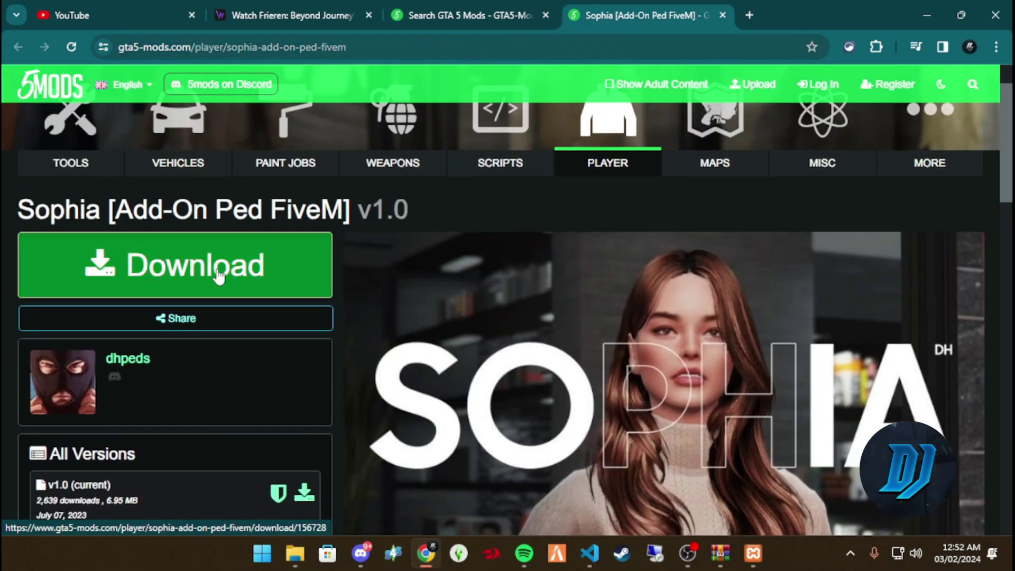
{"action": "scroll", "coordinate": [546, 249], "scroll_direction": "down", "scroll_amount": 3}
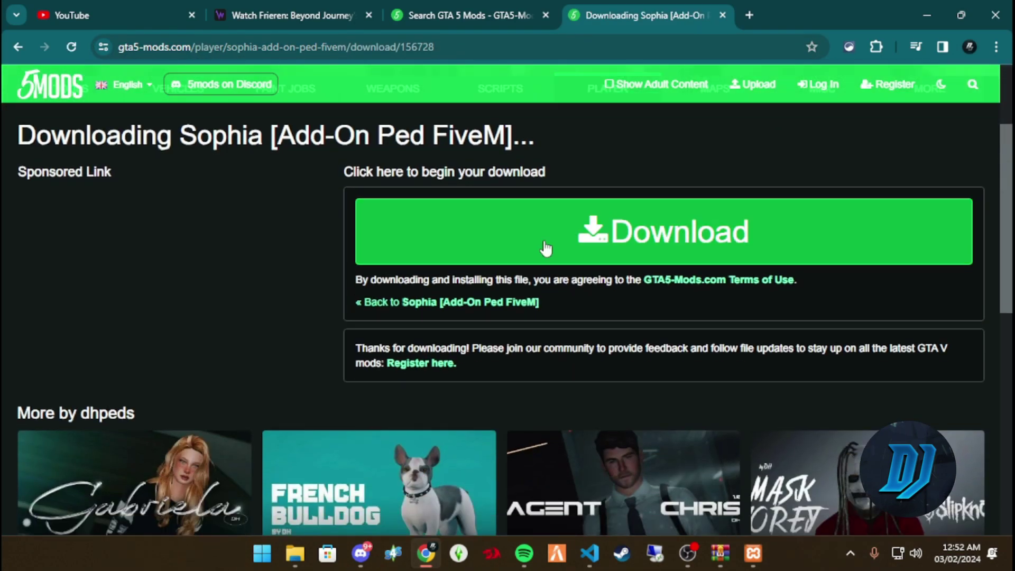
{"action": "left_click", "coordinate": [547, 248]}
{"action": "scroll", "coordinate": [462, 296], "scroll_direction": "down", "scroll_amount": 6}
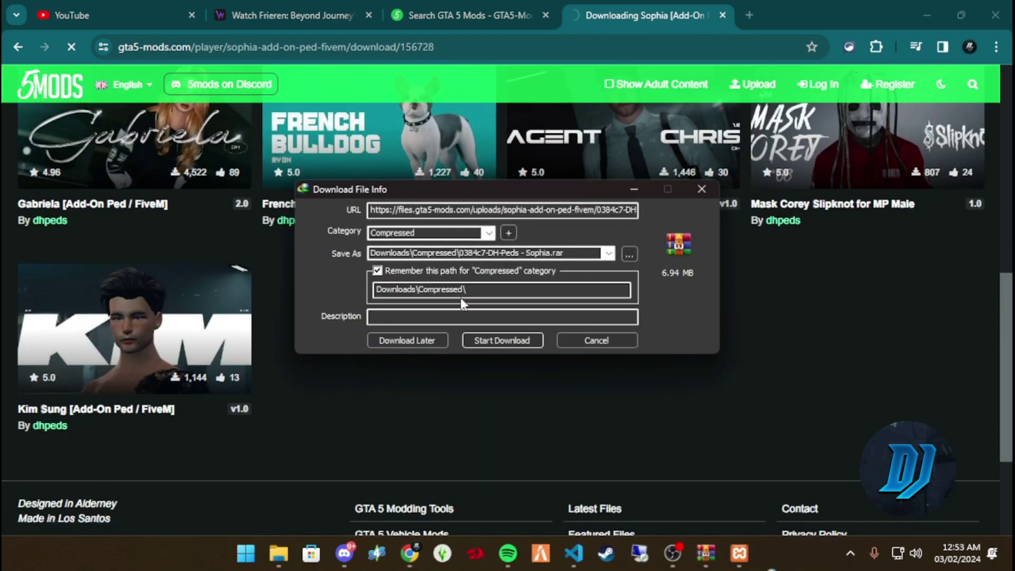
{"action": "left_click", "coordinate": [521, 342]}
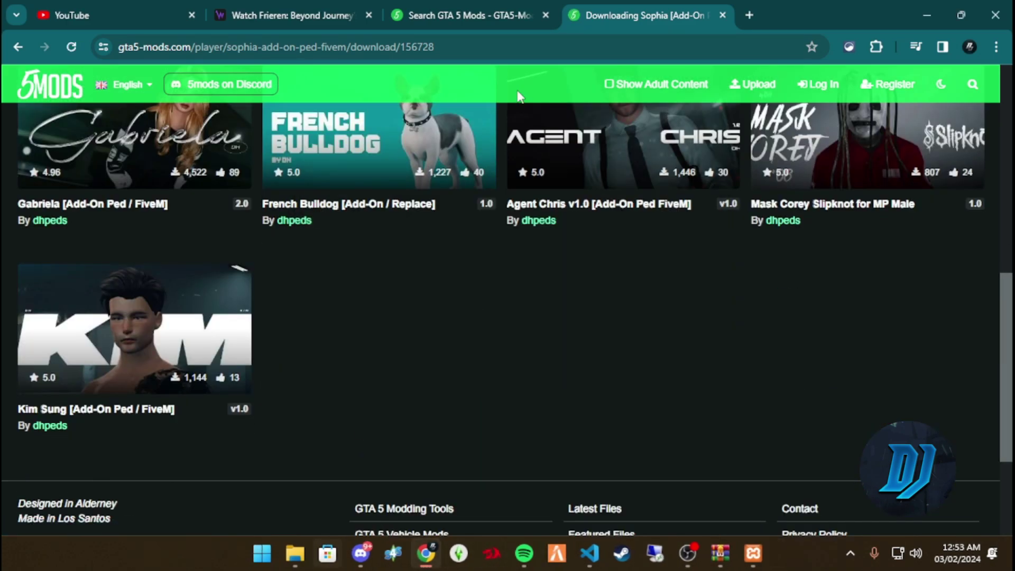
{"action": "left_click", "coordinate": [926, 14]}
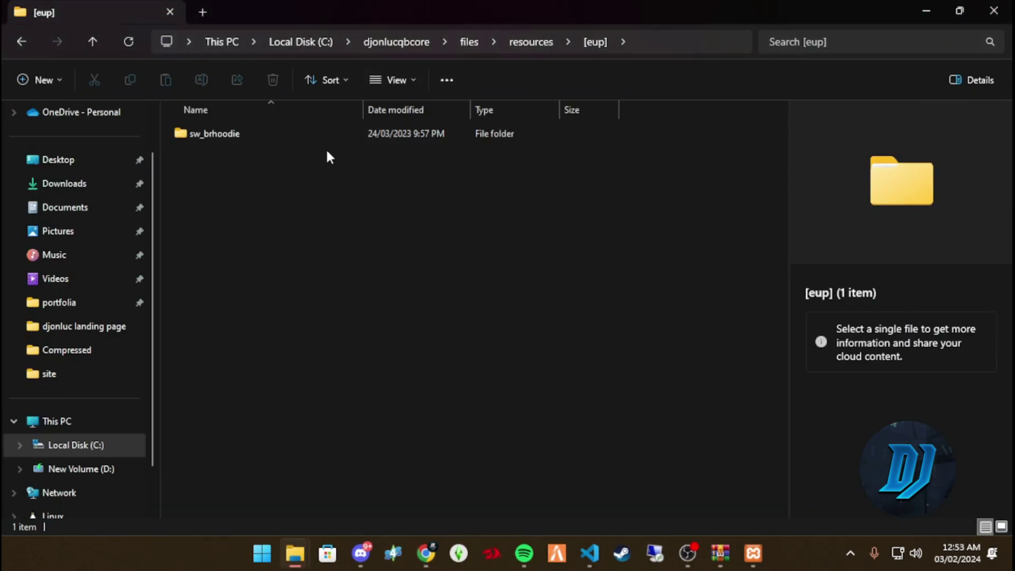
Step: Open the downloaded Sophia .rar from Downloads\Compressed in WinRAR and dismiss the licence reminder
{"action": "left_click", "coordinate": [217, 475]}
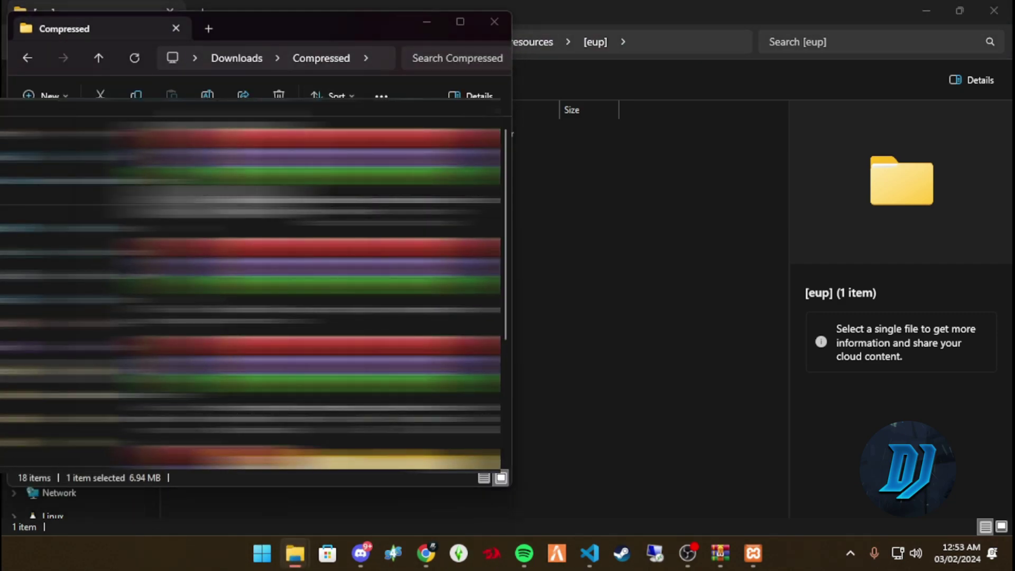
{"action": "key", "text": "Return"}
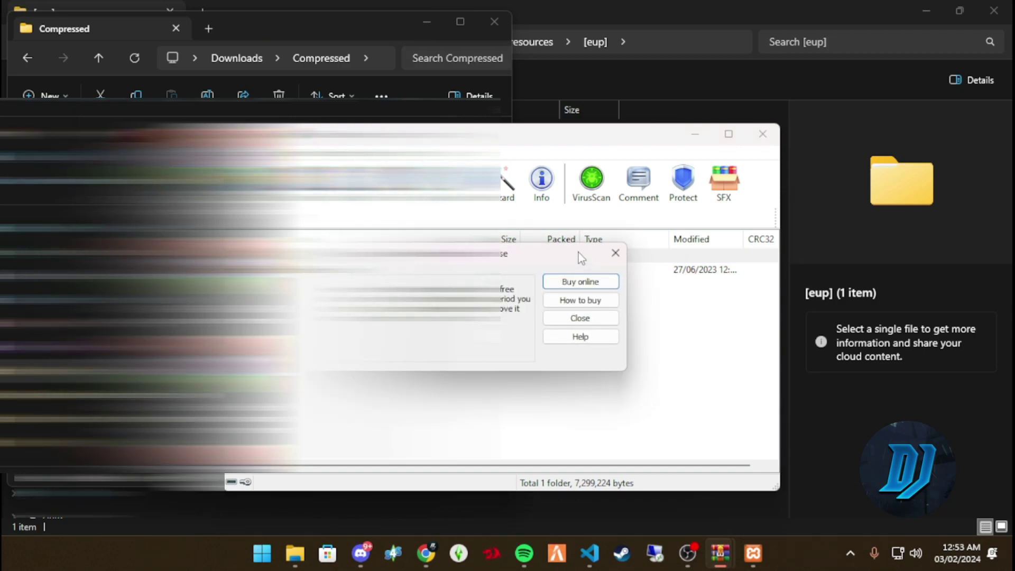
{"action": "left_click", "coordinate": [615, 253]}
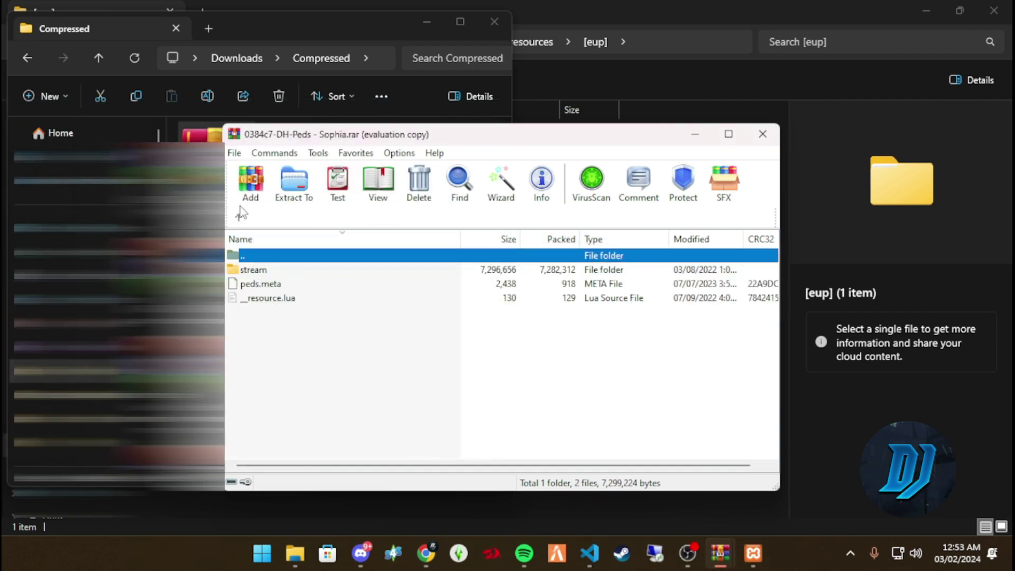
Step: Drag the archive's sophia folder (stream, __resource.lua, peds.meta) into [eup]
{"action": "left_click", "coordinate": [238, 217]}
{"action": "double_click", "coordinate": [268, 271]}
{"action": "double_click", "coordinate": [251, 271]}
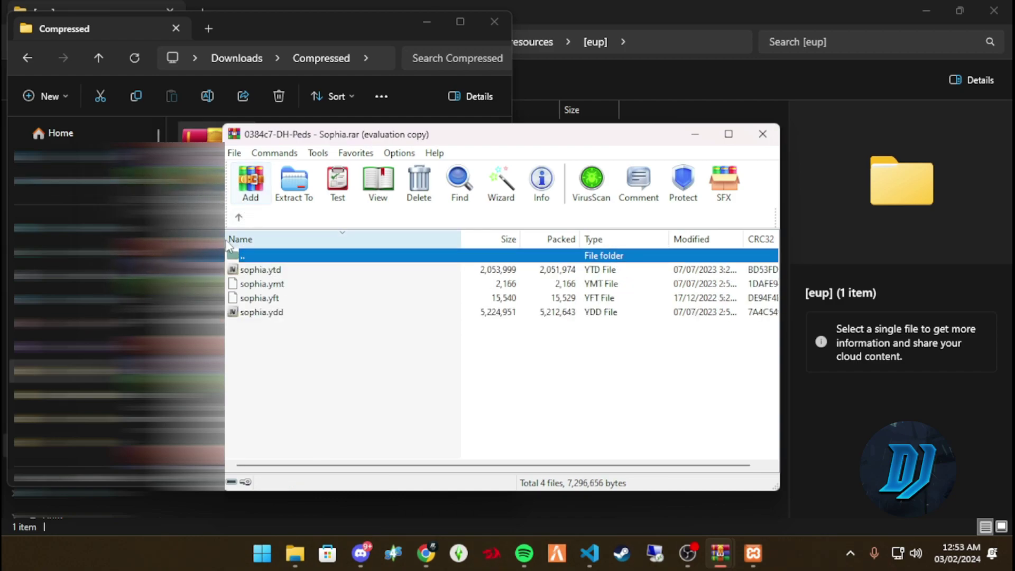
{"action": "left_click", "coordinate": [238, 218]}
{"action": "left_click", "coordinate": [239, 219]}
{"action": "left_click_drag", "start_coordinate": [252, 278], "coordinate": [587, 501]}
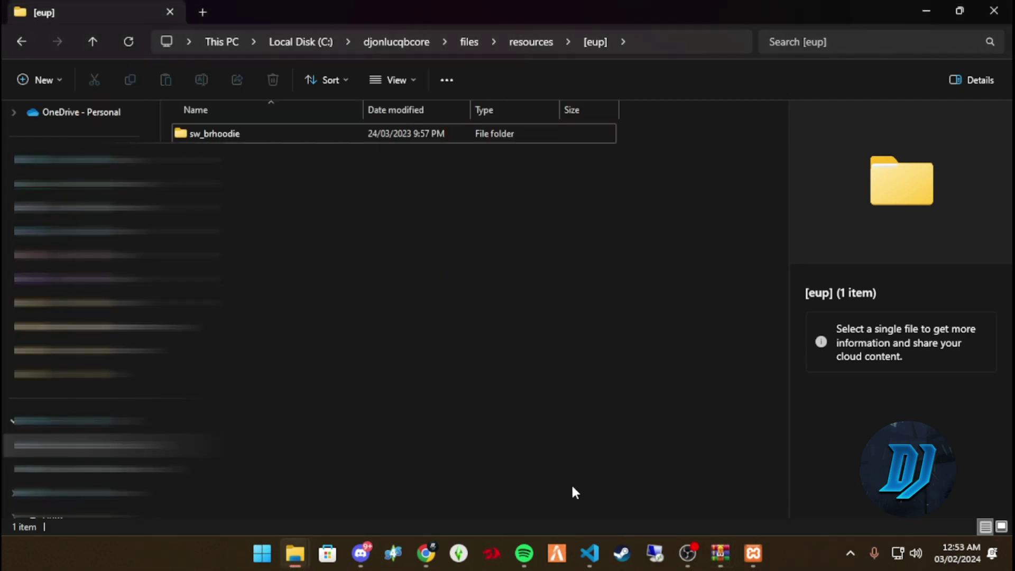
{"action": "left_click", "coordinate": [418, 394]}
Step: Open sophia\peds.meta with Visual Studio Code, choosing it just once in the app picker
{"action": "double_click", "coordinate": [223, 156]}
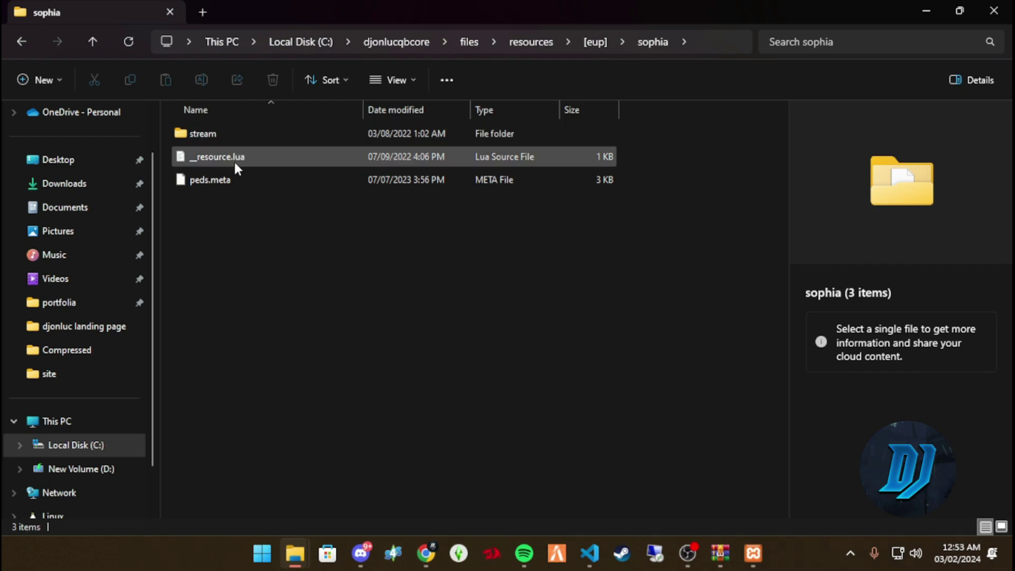
{"action": "double_click", "coordinate": [249, 178]}
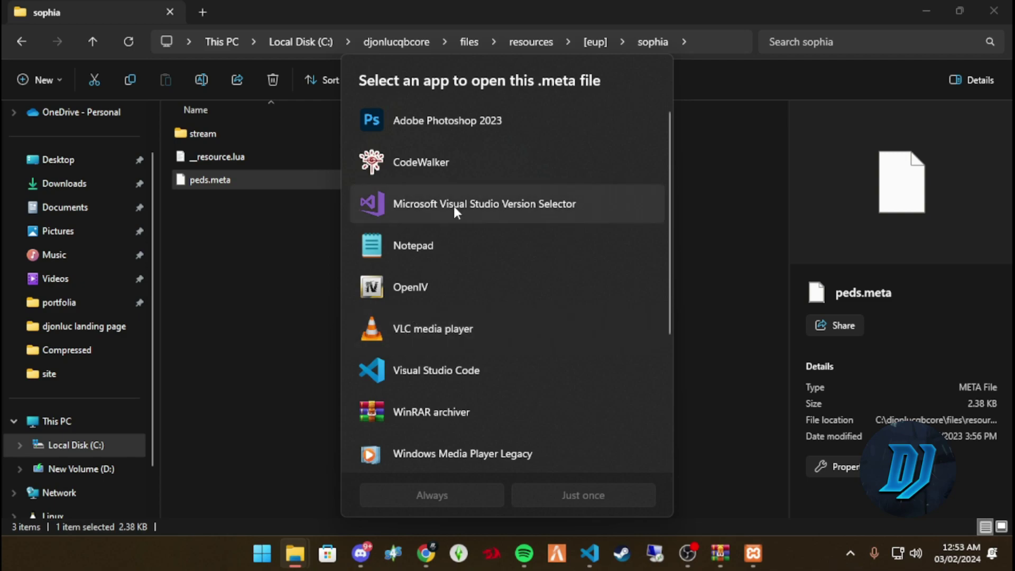
{"action": "left_click", "coordinate": [414, 373]}
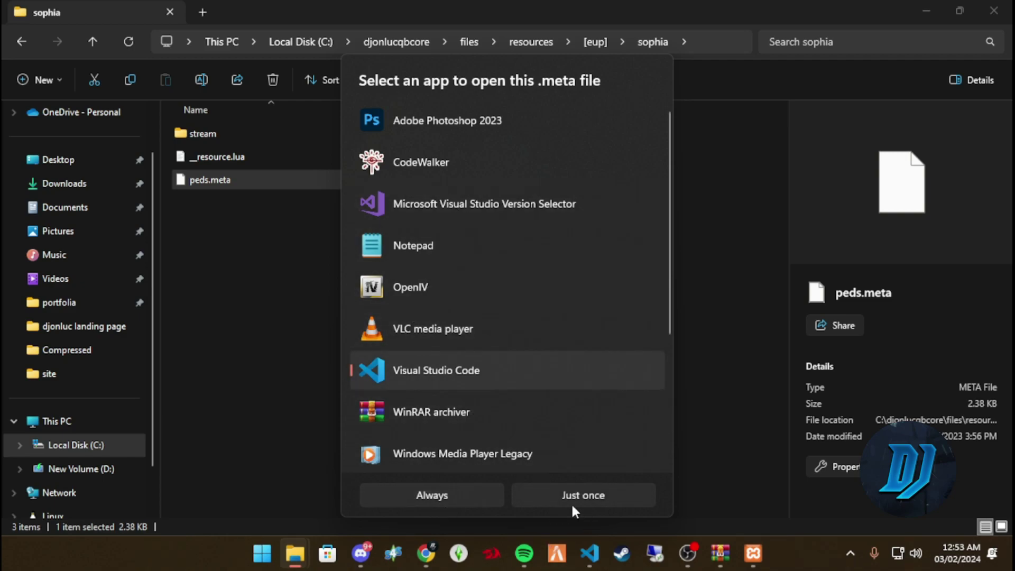
{"action": "left_click", "coordinate": [527, 495]}
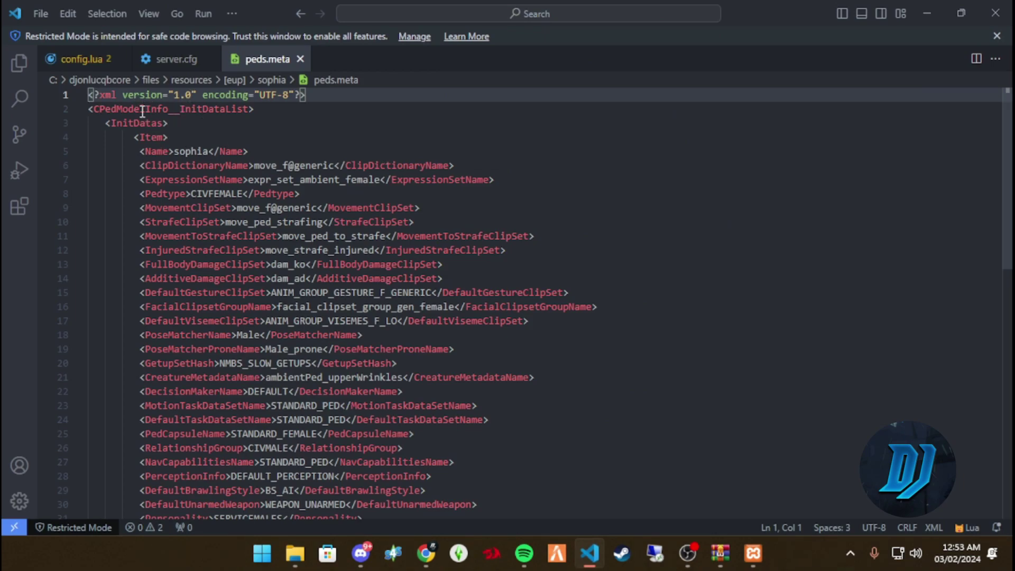
Step: Copy the ped name 'sophia' from line 5 of peds.meta and return to the sophia folder window
{"action": "double_click", "coordinate": [201, 152]}
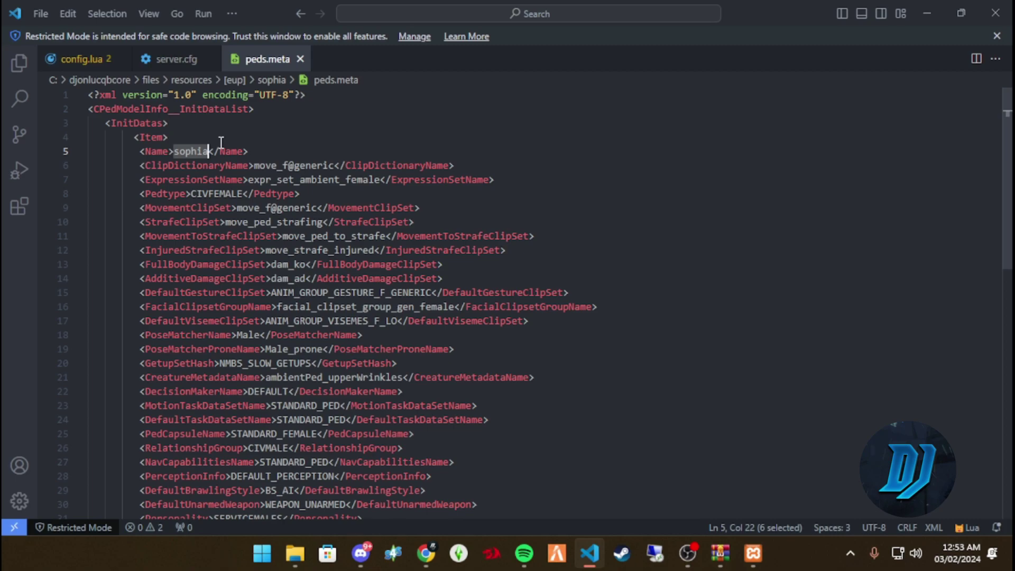
{"action": "left_click", "coordinate": [155, 153]}
{"action": "double_click", "coordinate": [181, 152]}
{"action": "right_click", "coordinate": [193, 152]}
{"action": "left_click", "coordinate": [223, 235]}
{"action": "mouse_move", "coordinate": [300, 560]}
{"action": "left_click", "coordinate": [323, 494]}
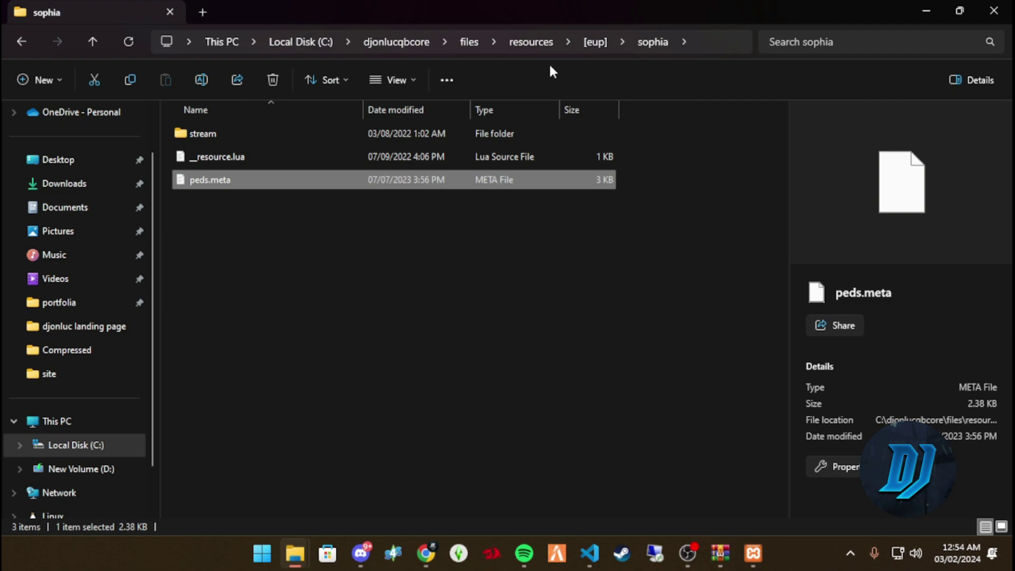
Step: Go to resources\[qb]\qb-clothing and open it via Show more options > Open with Code
{"action": "left_click", "coordinate": [532, 43]}
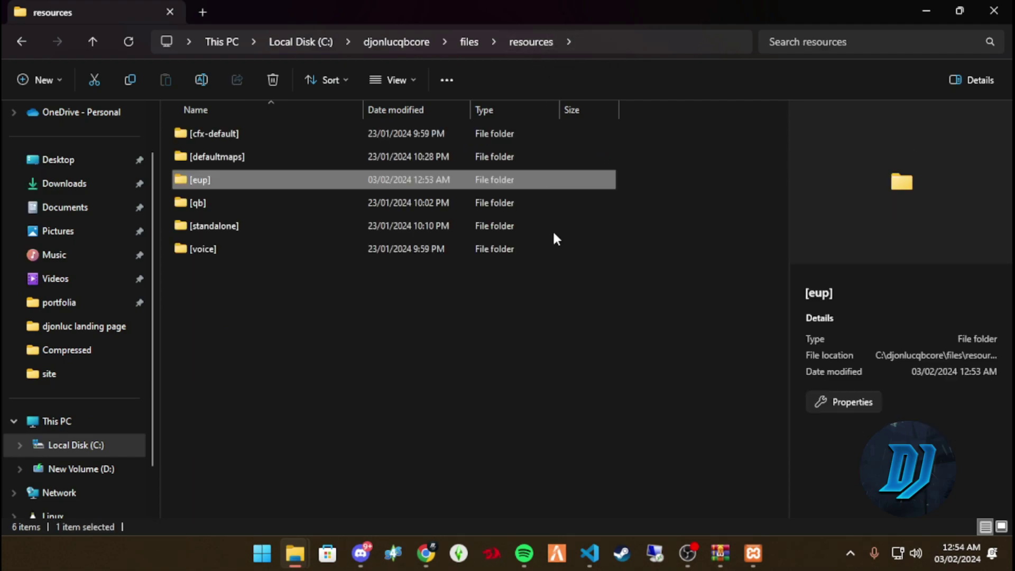
{"action": "double_click", "coordinate": [216, 202]}
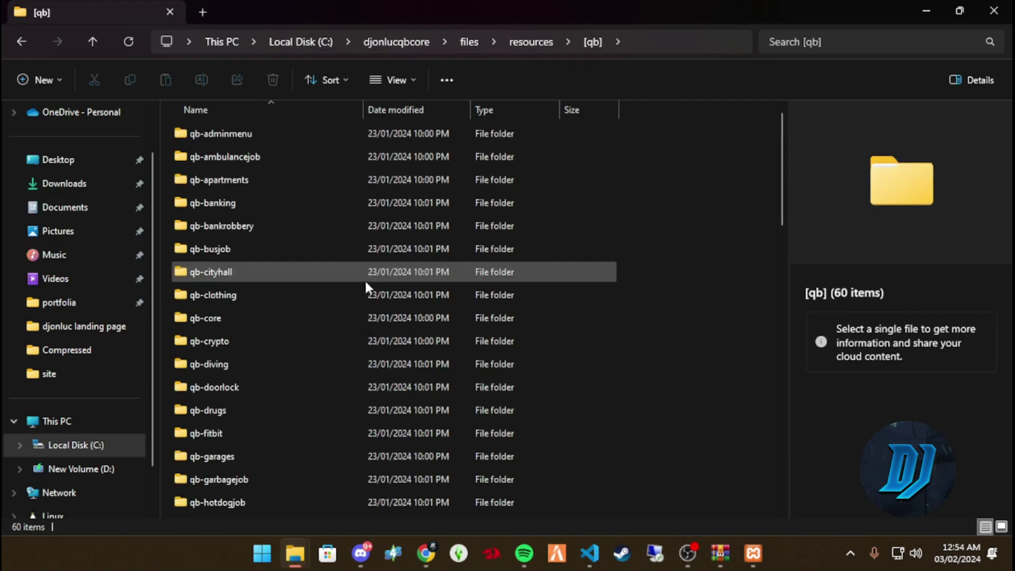
{"action": "scroll", "coordinate": [334, 449], "scroll_direction": "down", "scroll_amount": 4}
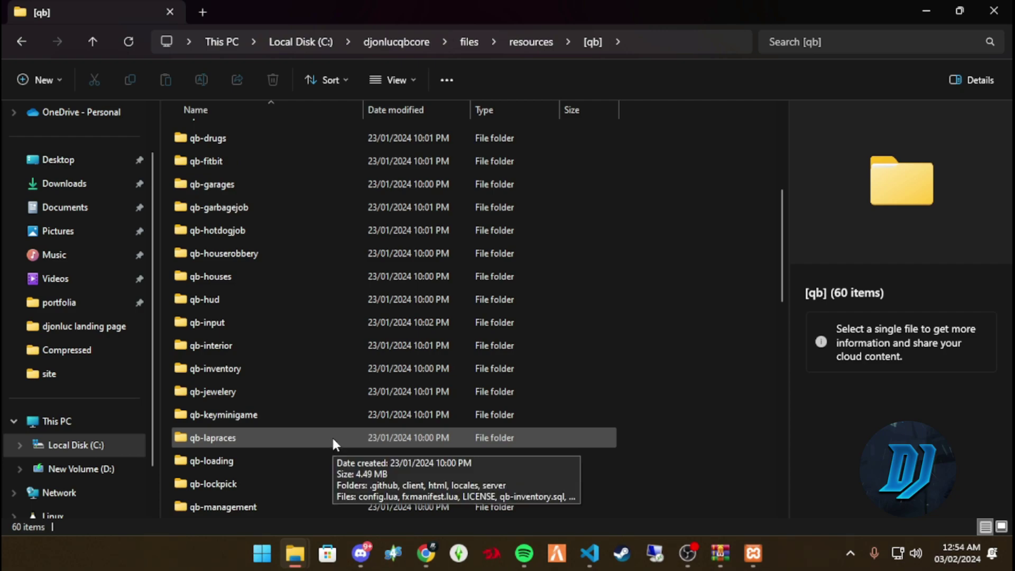
{"action": "scroll", "coordinate": [331, 434], "scroll_direction": "down", "scroll_amount": 6}
{"action": "scroll", "coordinate": [303, 423], "scroll_direction": "up", "scroll_amount": 10}
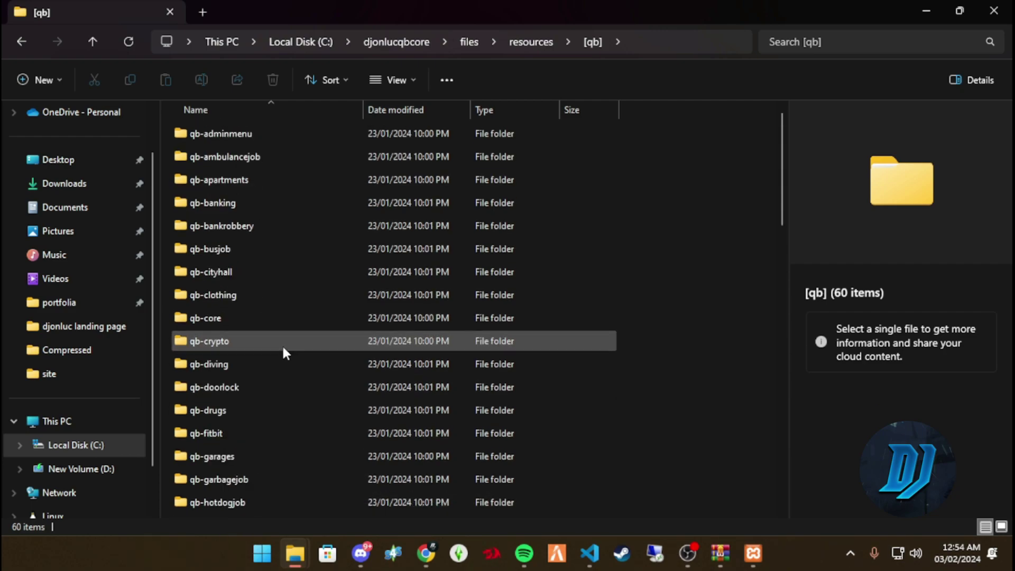
{"action": "double_click", "coordinate": [248, 297]}
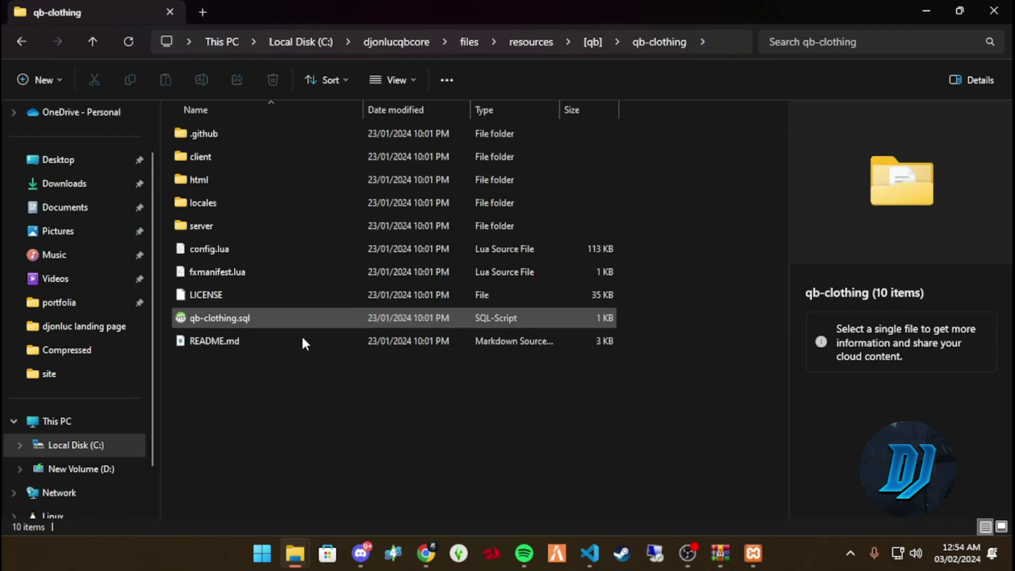
{"action": "right_click", "coordinate": [288, 480]}
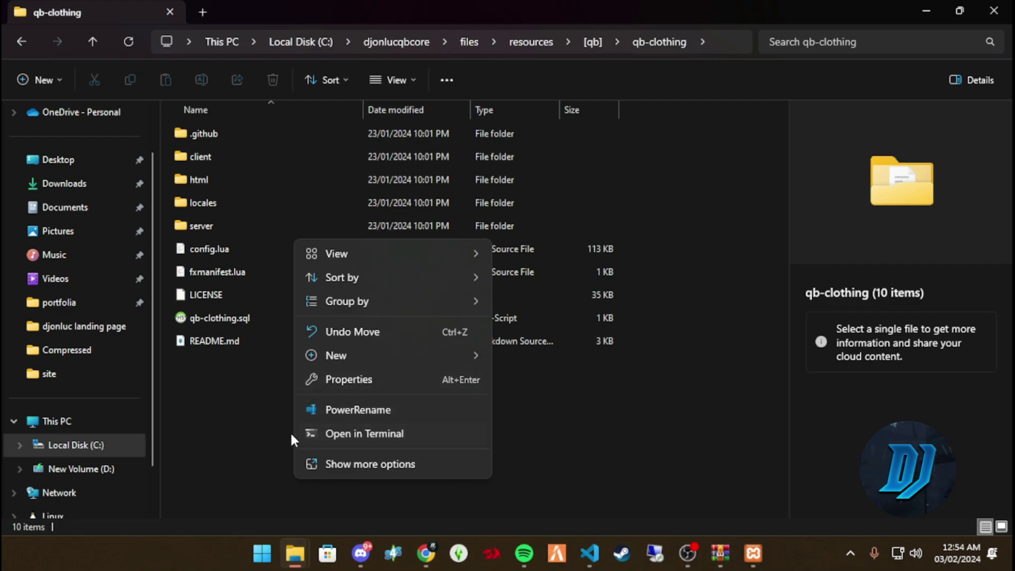
{"action": "left_click", "coordinate": [366, 465]}
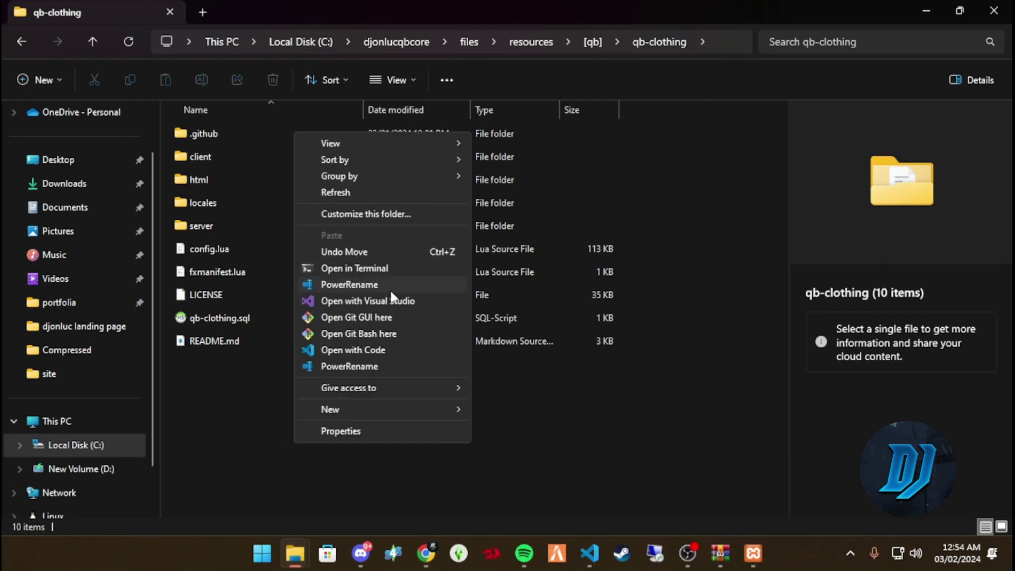
{"action": "left_click", "coordinate": [386, 351]}
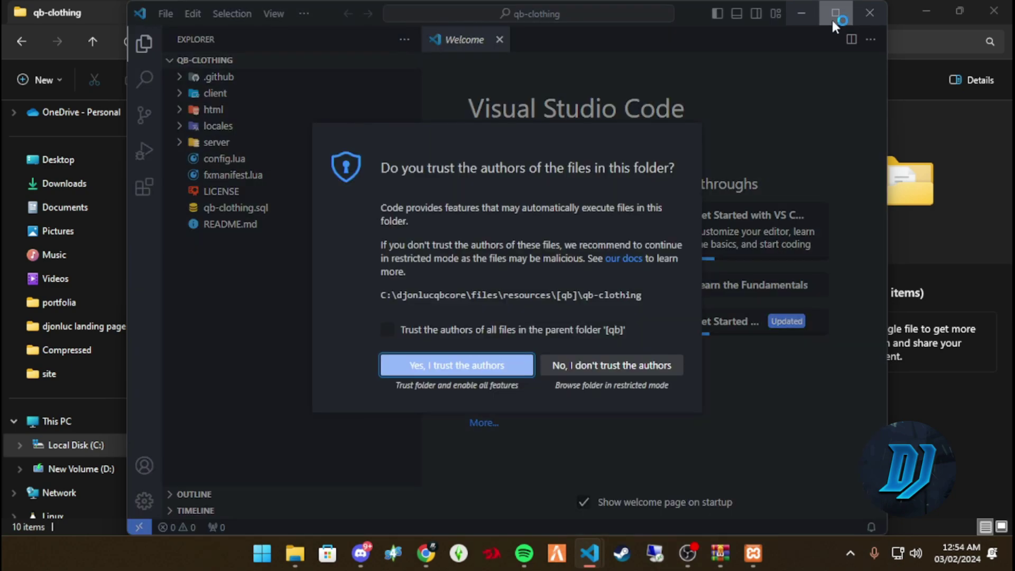
Step: Maximize VS Code and trust the authors of all files in the parent [qb] folder
{"action": "left_click", "coordinate": [835, 13]}
{"action": "left_click", "coordinate": [391, 329]}
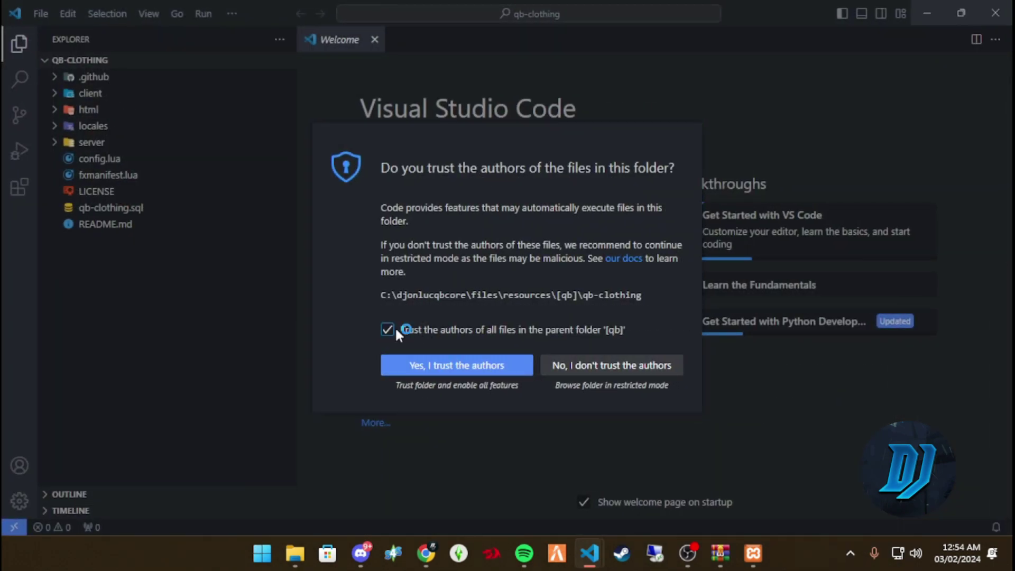
{"action": "left_click", "coordinate": [423, 364]}
Step: Search the project for 'freemode' and open the index.html match at line 43
{"action": "left_click", "coordinate": [20, 79]}
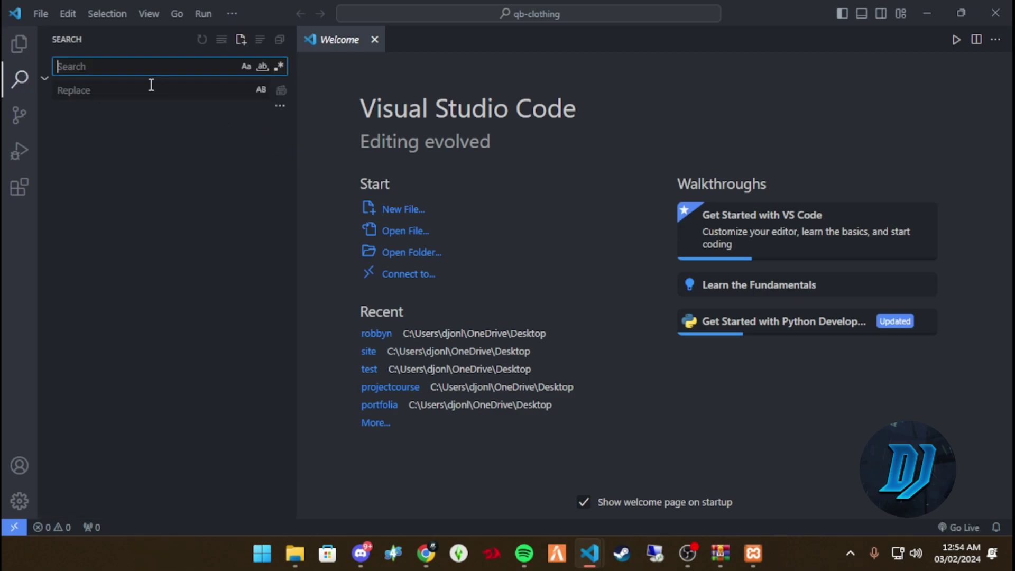
{"action": "type", "text": "f"}
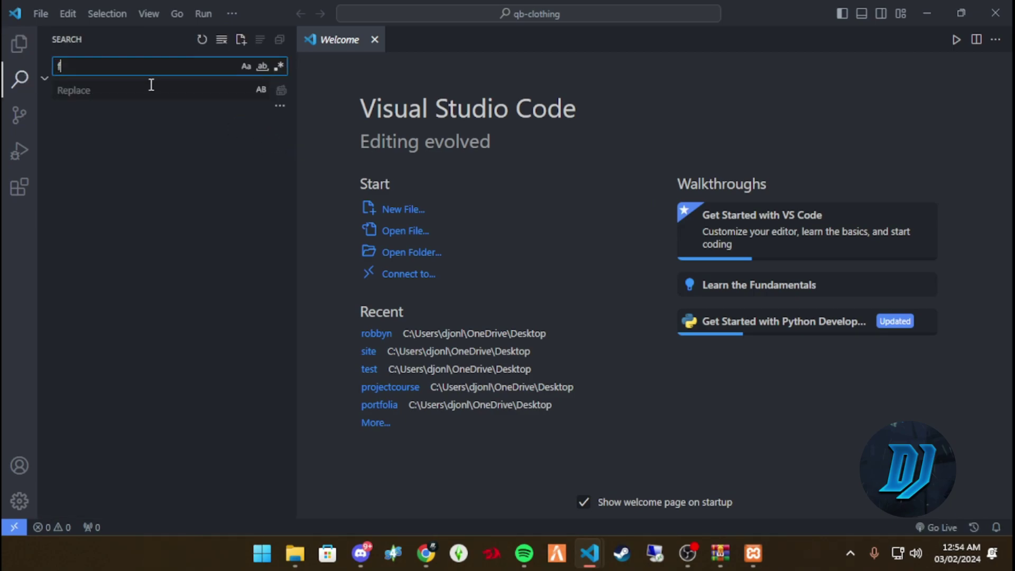
{"action": "type", "text": "reemode"}
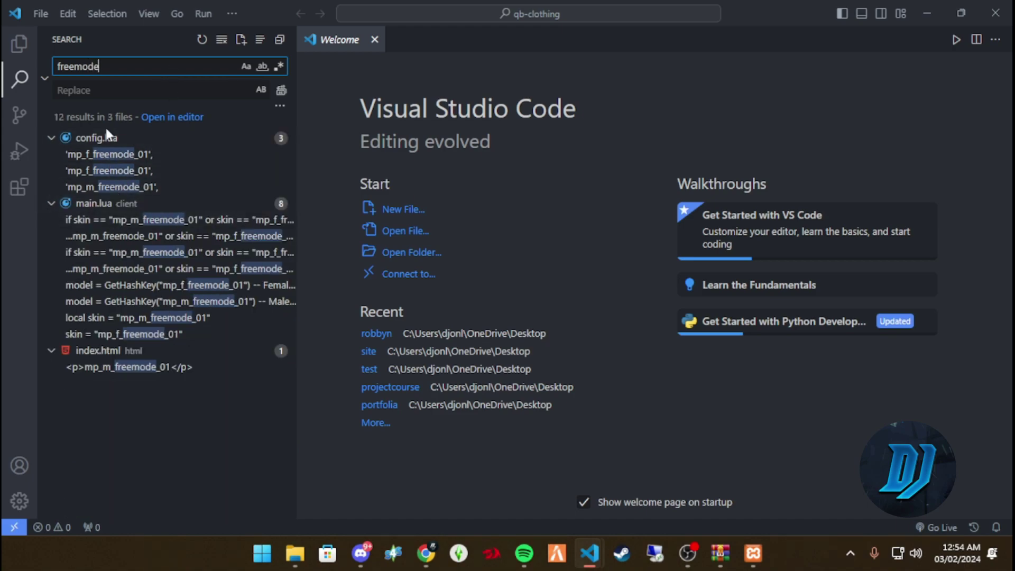
{"action": "left_click", "coordinate": [116, 367]}
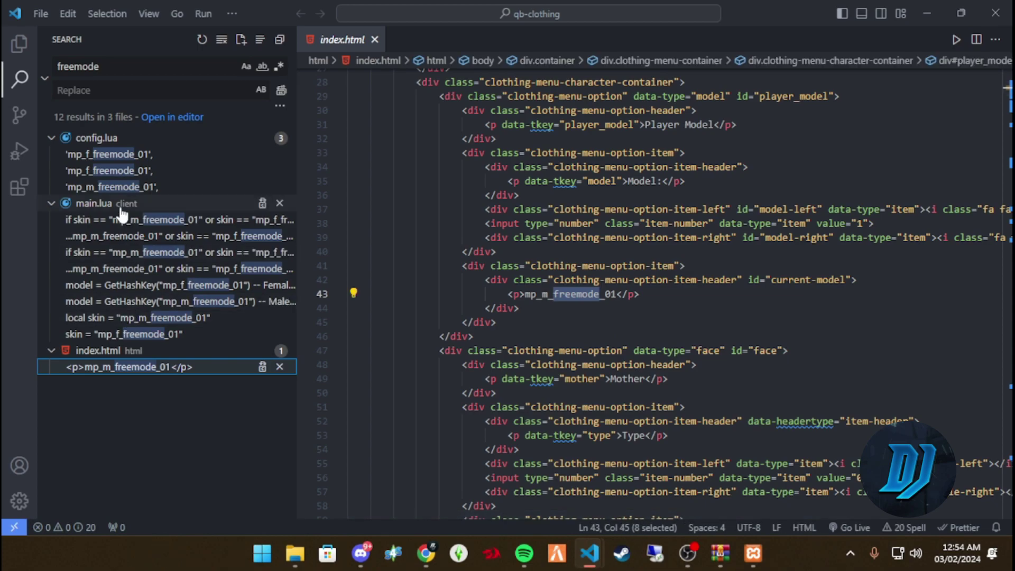
Step: Open config.lua's freemode match and place the caret after the 'mp_f_freemode_01' entry on line 4
{"action": "left_click", "coordinate": [112, 156]}
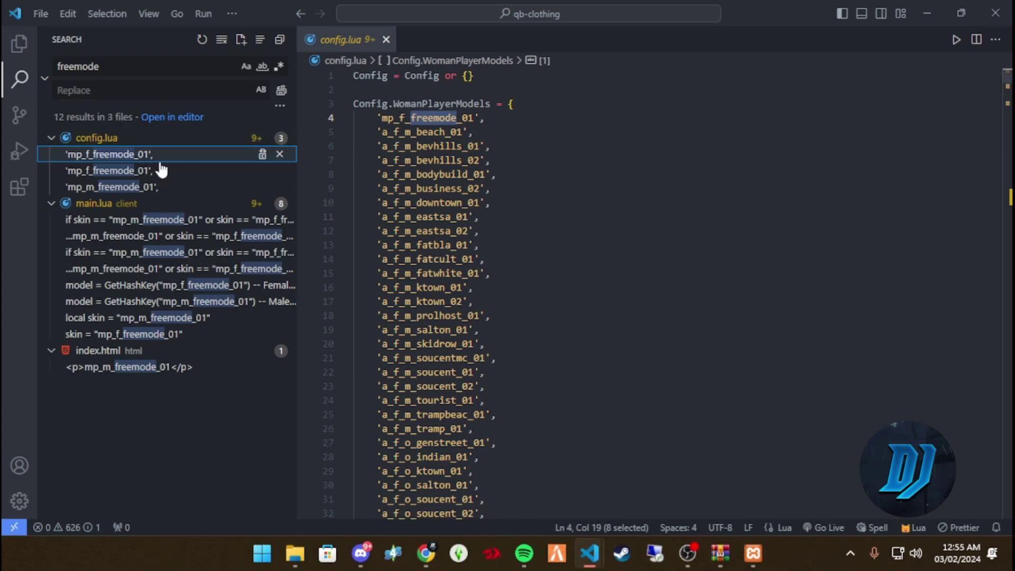
{"action": "left_click", "coordinate": [431, 116]}
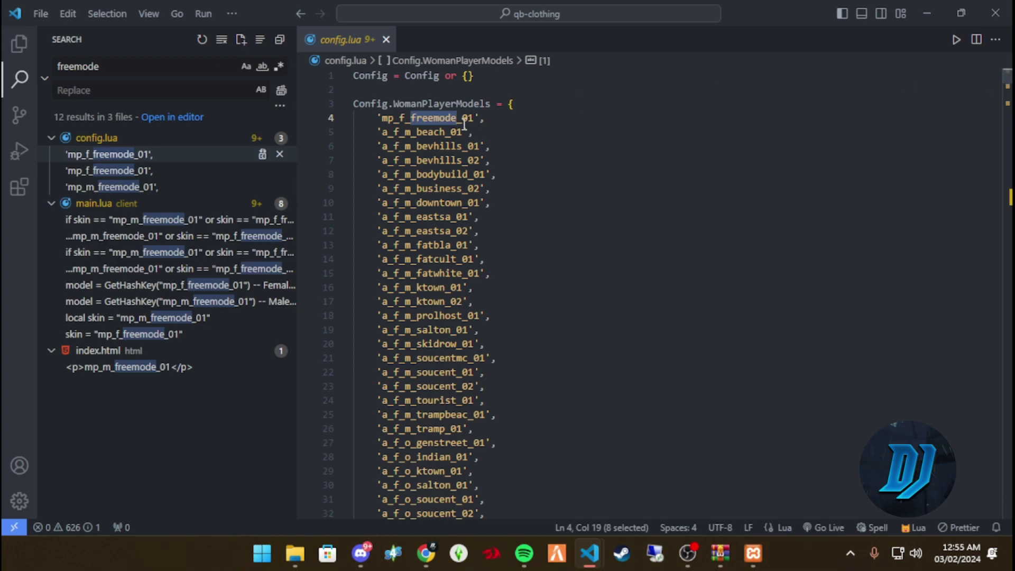
{"action": "left_click", "coordinate": [485, 120]}
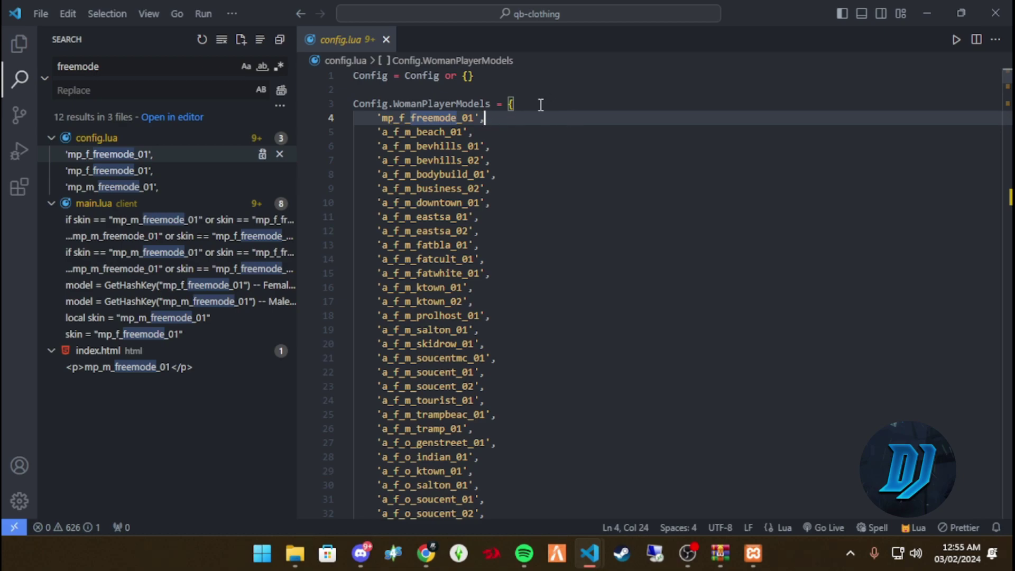
{"action": "key", "text": "Down"}
{"action": "left_click", "coordinate": [511, 92]}
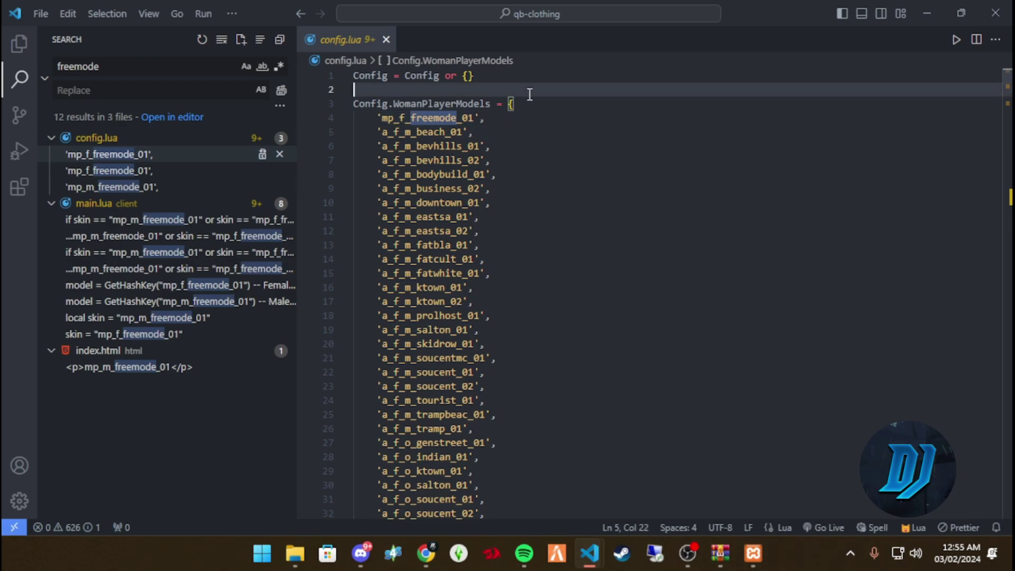
{"action": "left_click", "coordinate": [496, 117]}
Step: Insert a new 'sophia', entry below 'mp_f_freemode_01' in Config.WomanPlayerModels and save config.lua
{"action": "key", "text": "Return"}
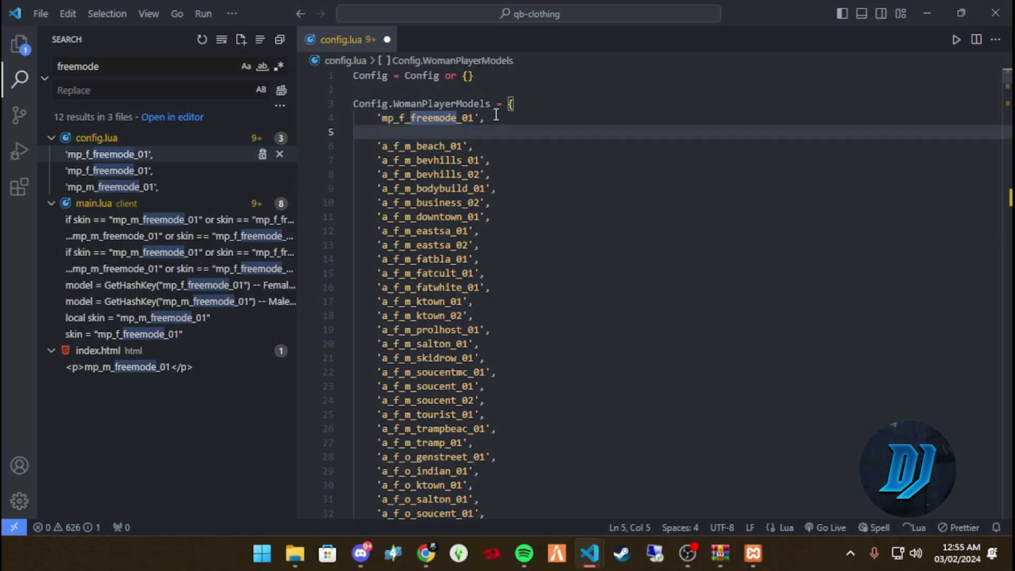
{"action": "type", "text": "sophia"}
{"action": "key", "text": "shift+Home"}
{"action": "key", "text": "BackSpace"}
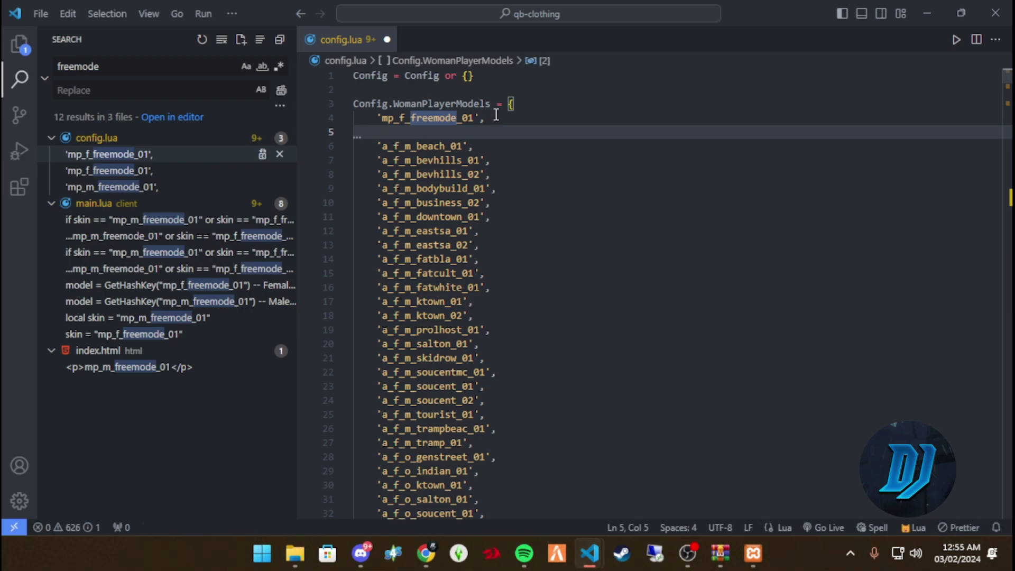
{"action": "type", "text": "'"}
{"action": "key", "text": "BackSpace"}
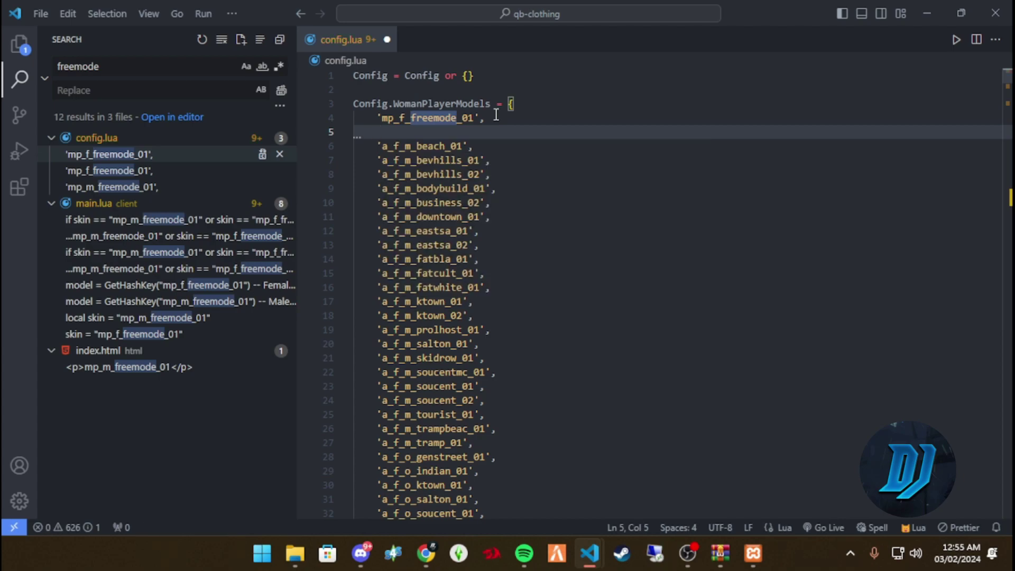
{"action": "type", "text": "'"}
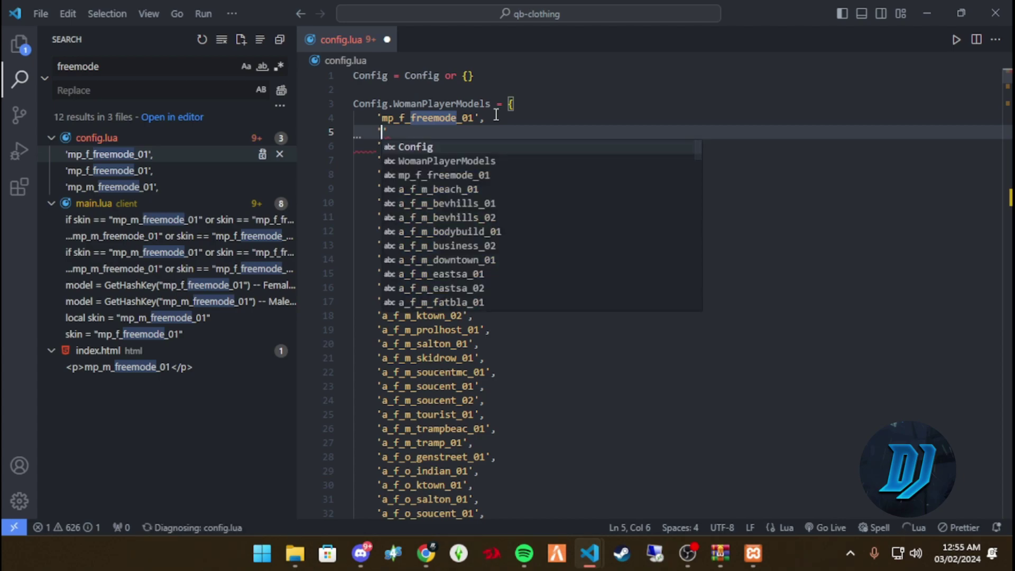
{"action": "type", "text": "sophia"}
{"action": "left_click", "coordinate": [447, 132]}
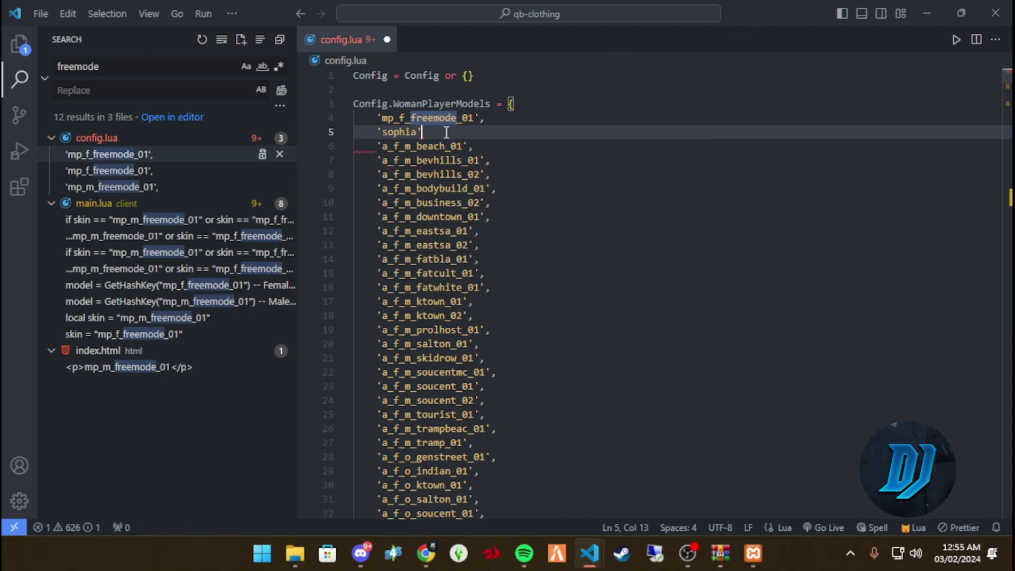
{"action": "type", "text": ","}
{"action": "left_click", "coordinate": [508, 117]}
{"action": "key", "text": "ctrl+s"}
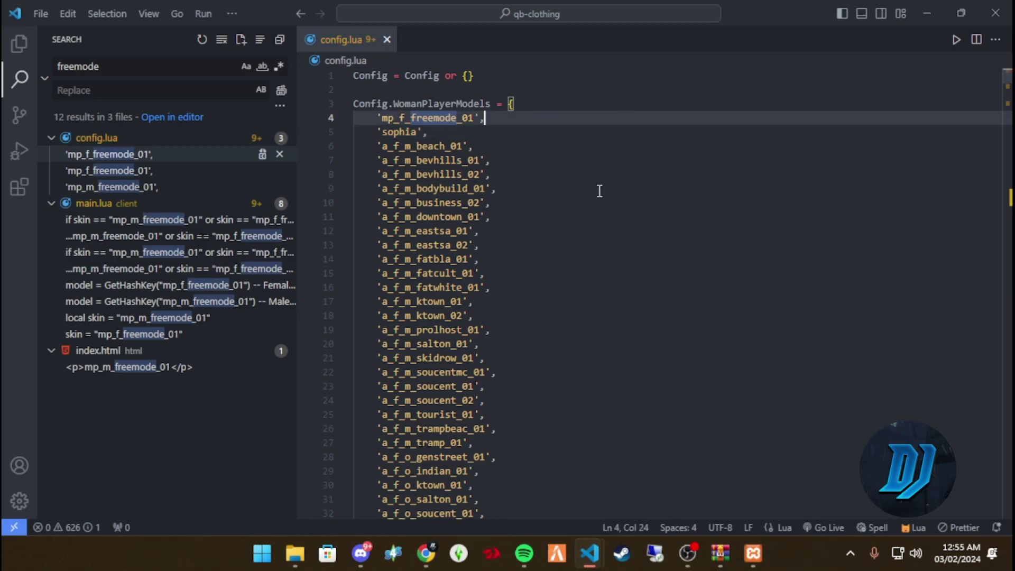
{"action": "left_click", "coordinate": [457, 188]}
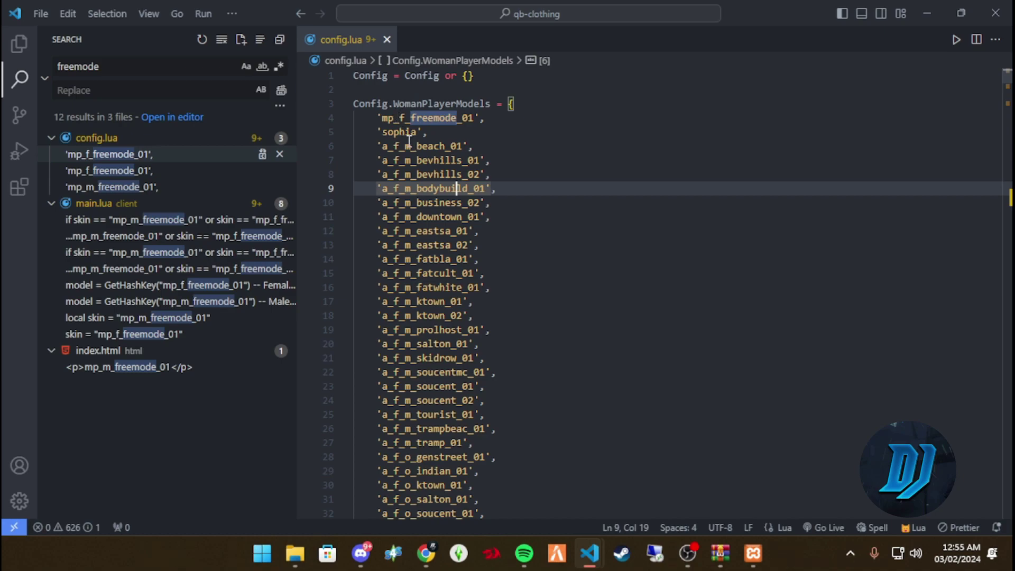
{"action": "left_click", "coordinate": [427, 556]}
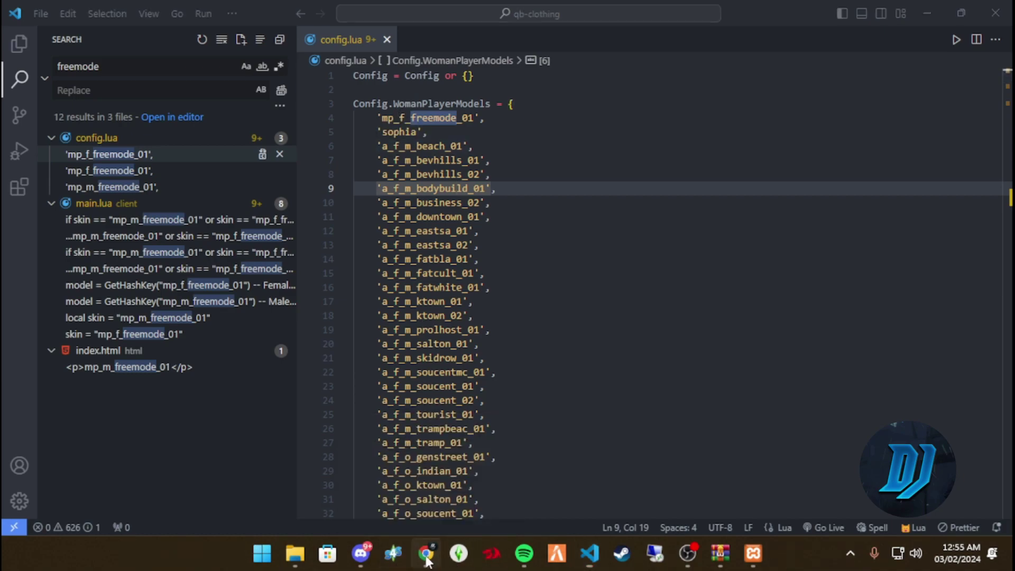
Step: Bring the VS Code window back and switch to the server.cfg tab
{"action": "left_click", "coordinate": [426, 555]}
{"action": "left_click", "coordinate": [362, 554]}
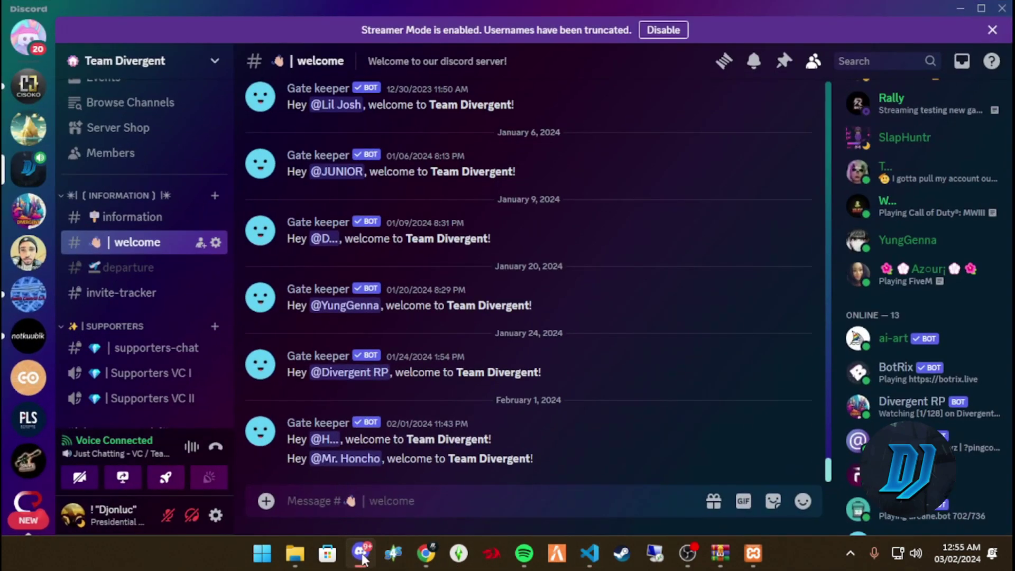
{"action": "left_click", "coordinate": [361, 555]}
{"action": "mouse_move", "coordinate": [590, 554]}
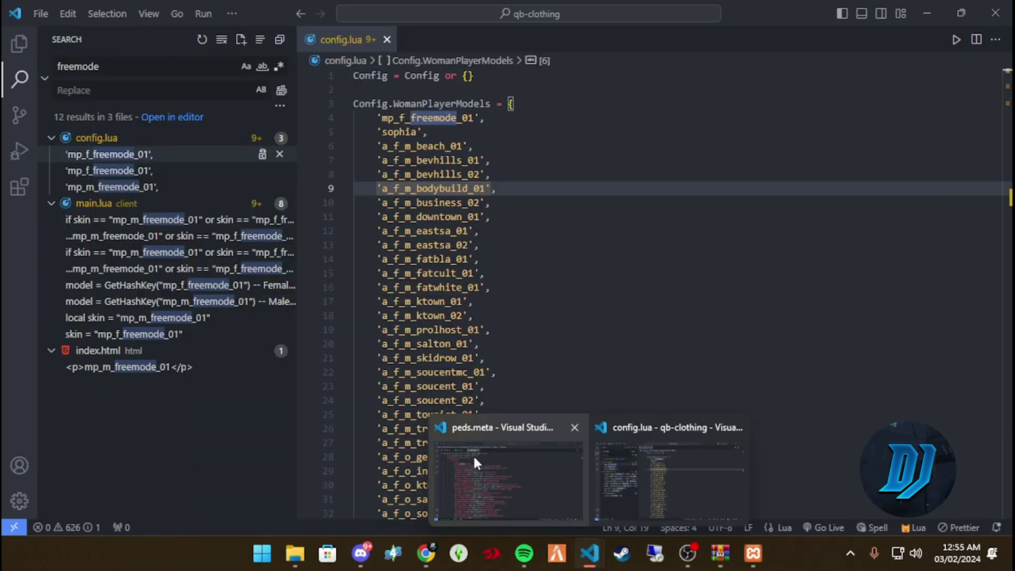
{"action": "left_click", "coordinate": [538, 469]}
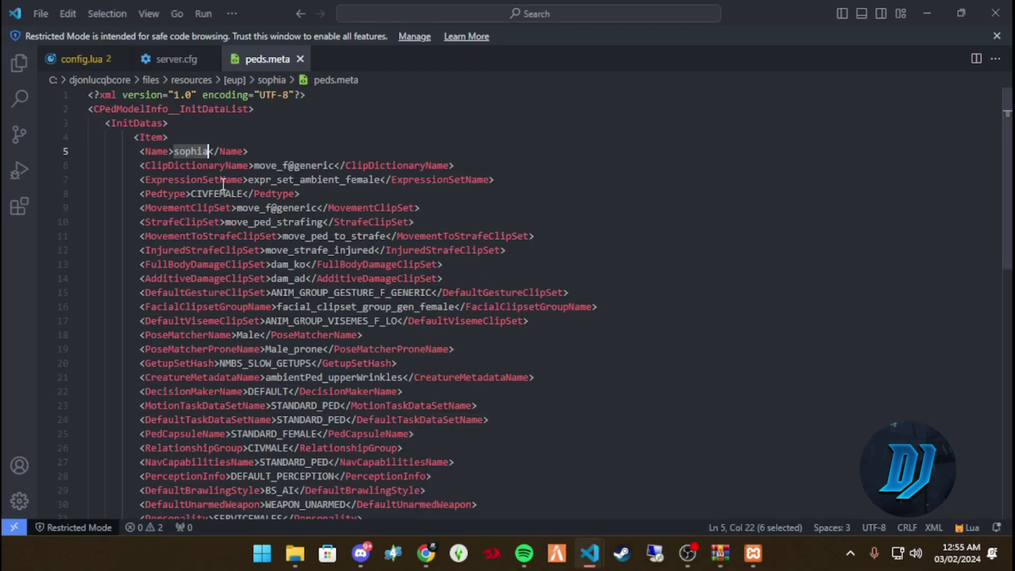
{"action": "left_click", "coordinate": [183, 59]}
{"action": "scroll", "coordinate": [233, 306], "scroll_direction": "down", "scroll_amount": 8}
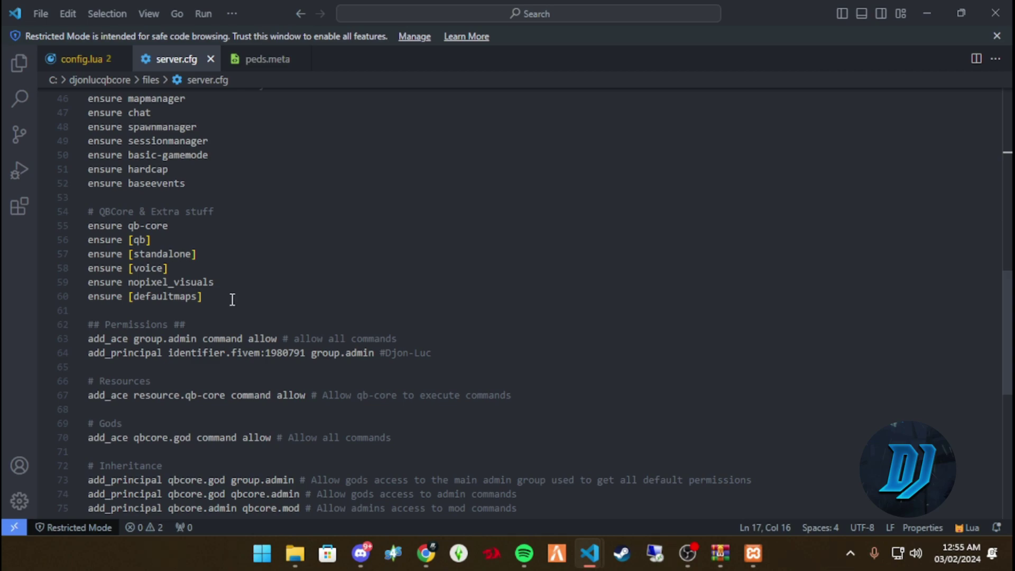
{"action": "scroll", "coordinate": [234, 300], "scroll_direction": "up", "scroll_amount": 1}
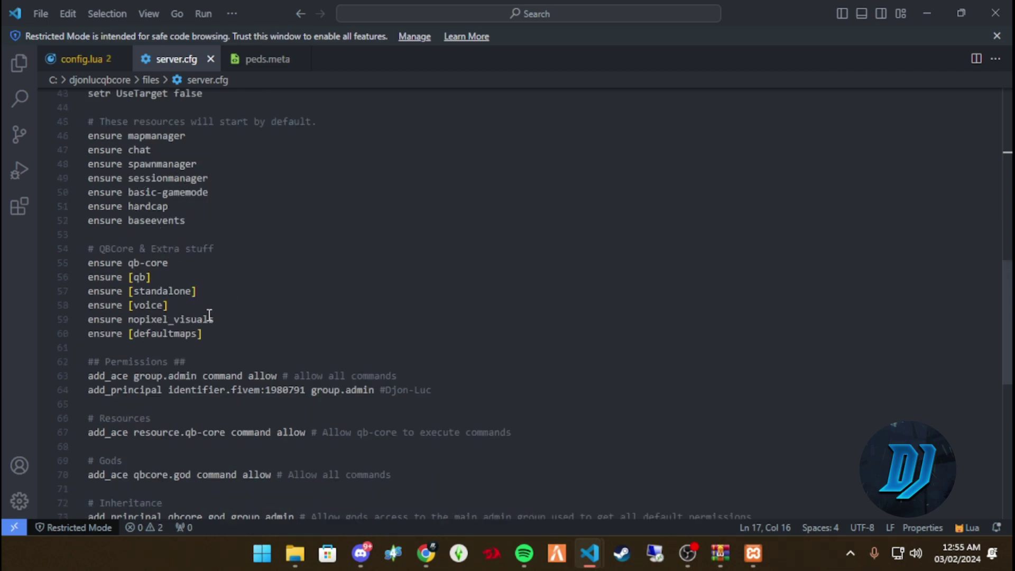
Step: Change line 59 from ensure nopixel_visuals to ensure [eup] and save server.cfg
{"action": "left_click", "coordinate": [89, 319]}
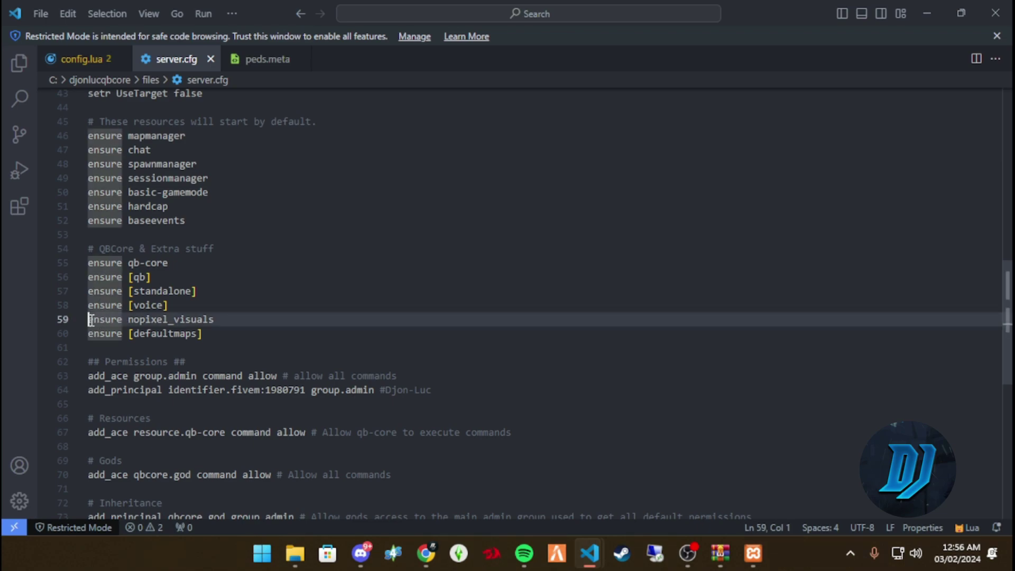
{"action": "key", "text": "Delete"}
{"action": "key", "text": "Delete"}
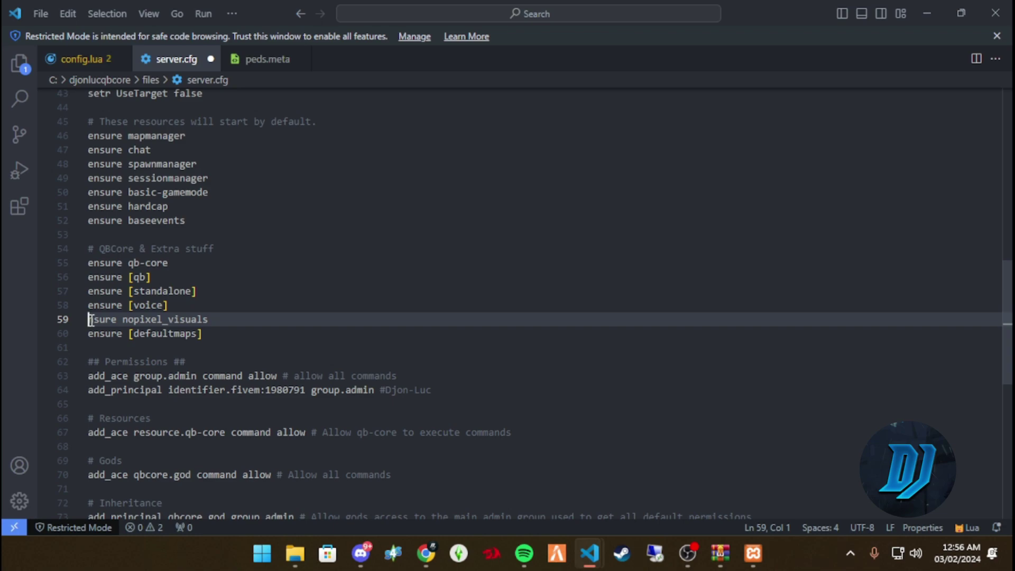
{"action": "key", "text": "ctrl+z"}
{"action": "left_click", "coordinate": [159, 320]}
{"action": "double_click", "coordinate": [158, 319]}
{"action": "key", "text": "BackSpace"}
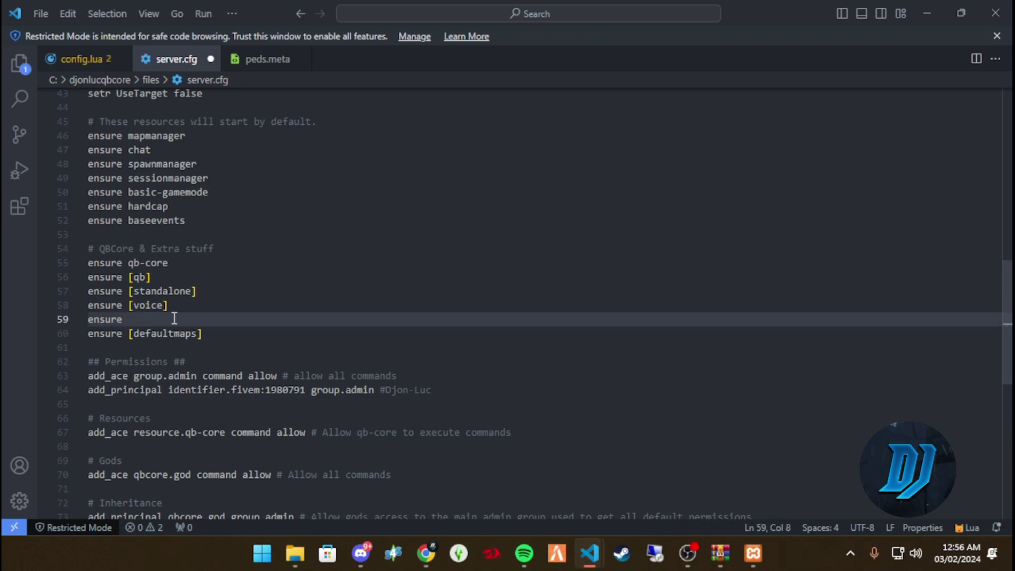
{"action": "type", "text": "[eup"}
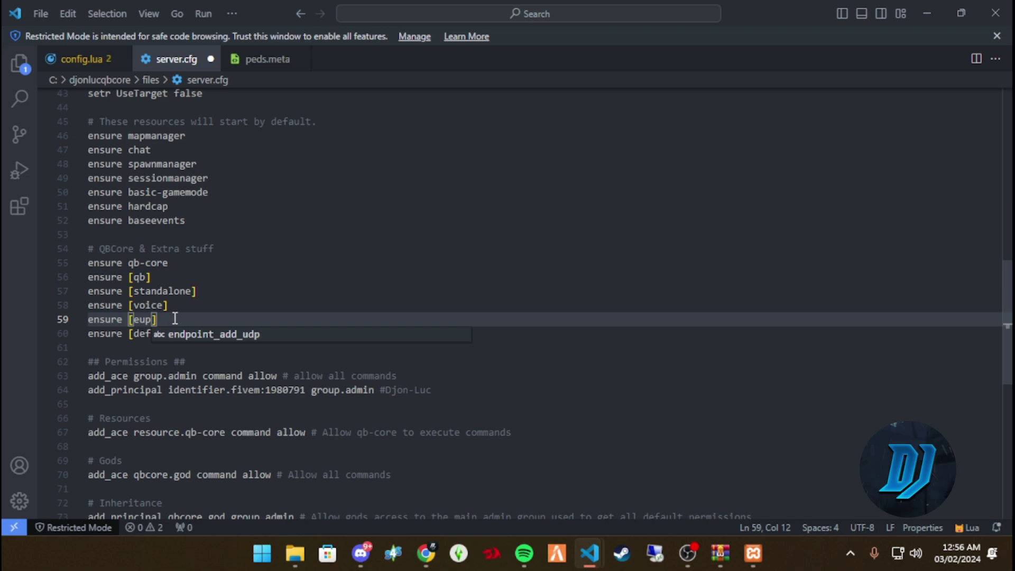
{"action": "left_click", "coordinate": [367, 249]}
{"action": "key", "text": "ctrl+s"}
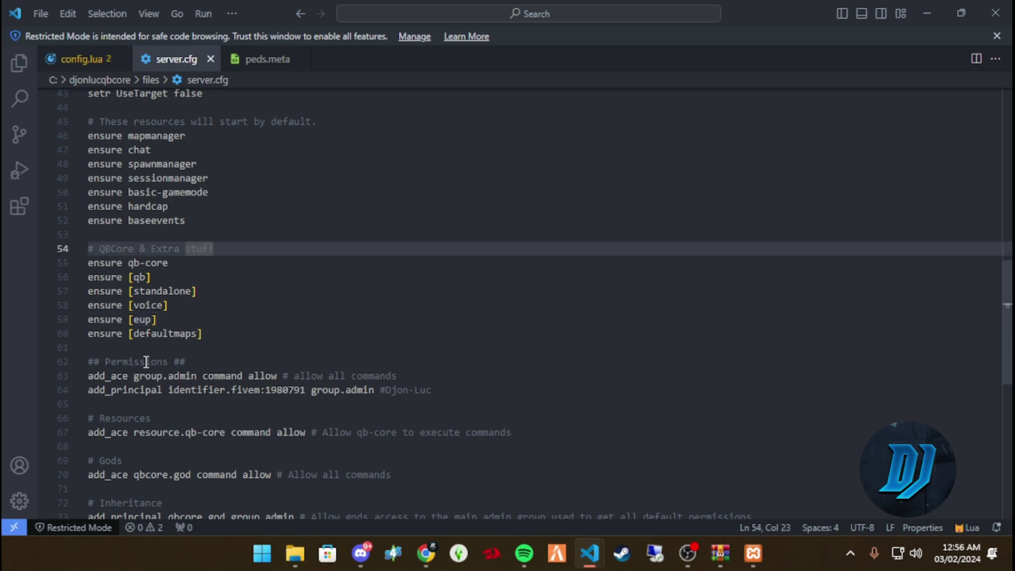
{"action": "left_click", "coordinate": [262, 319]}
Step: Open resources\[eup] to confirm sophia and sw_brhoodie are there, copying the '[eup]' folder name
{"action": "mouse_move", "coordinate": [295, 554]}
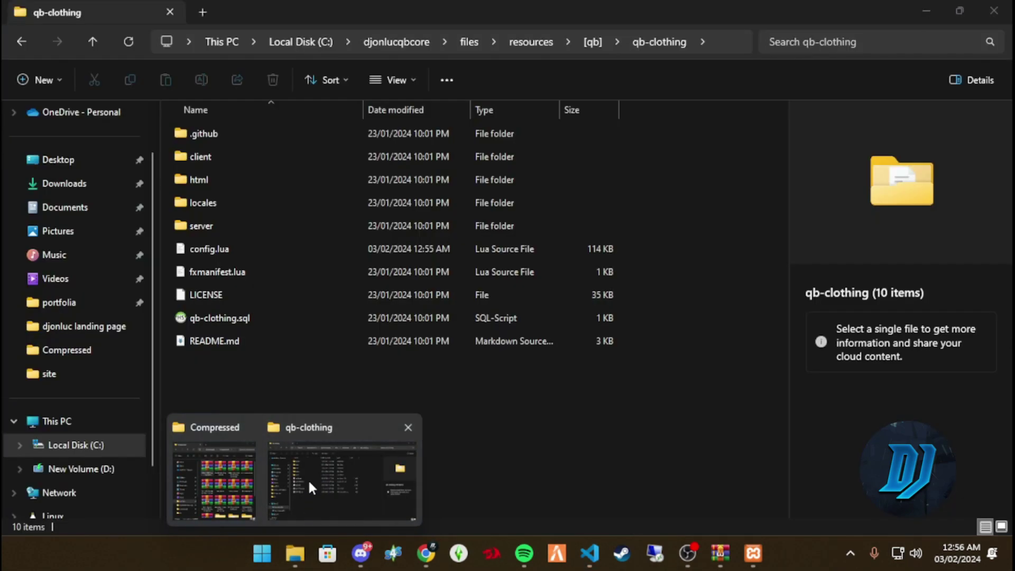
{"action": "left_click", "coordinate": [309, 487]}
{"action": "left_click", "coordinate": [519, 42]}
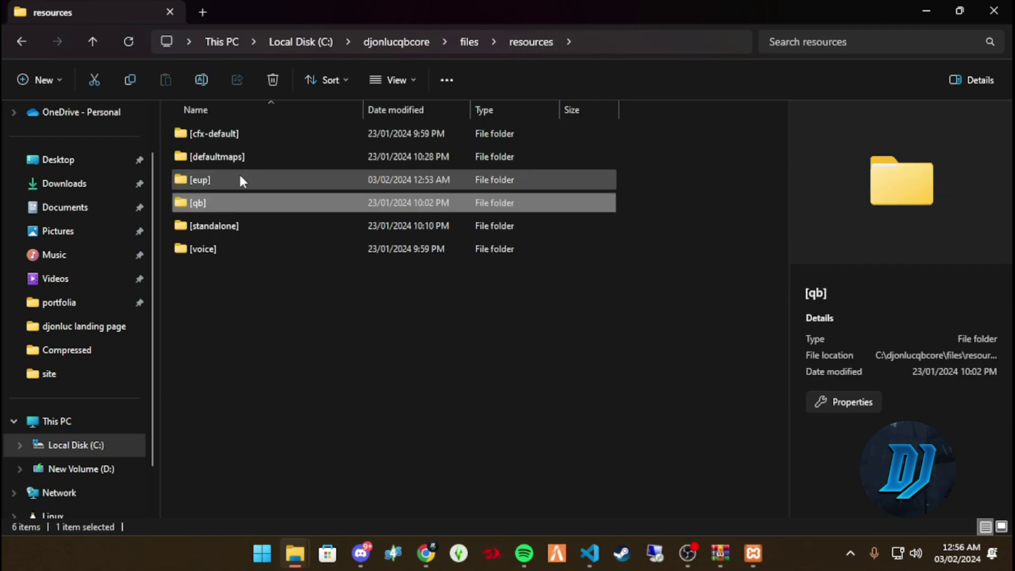
{"action": "double_click", "coordinate": [202, 182]}
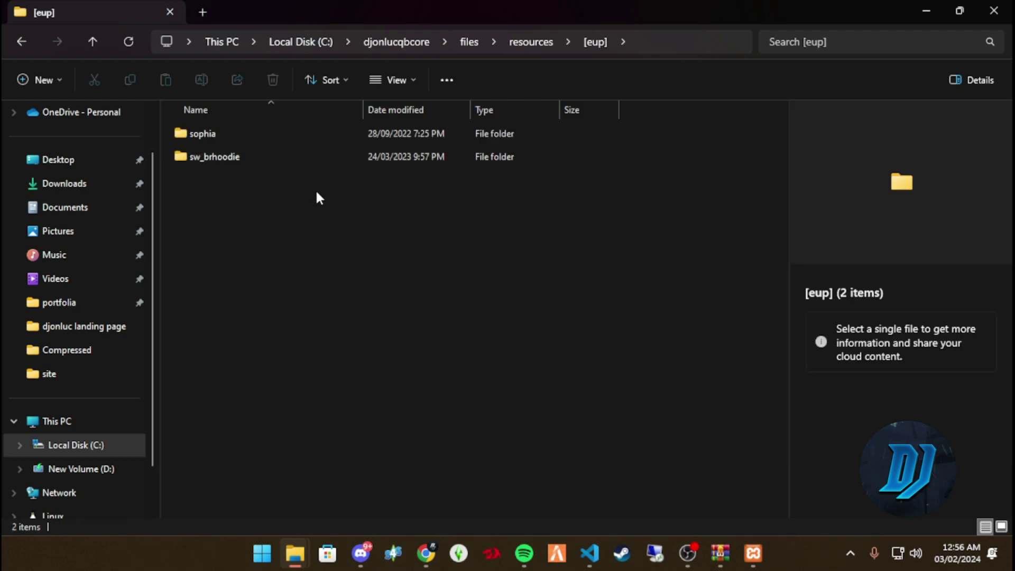
{"action": "left_click", "coordinate": [545, 42]}
{"action": "left_click", "coordinate": [207, 180]}
{"action": "right_click", "coordinate": [204, 183]}
{"action": "left_click", "coordinate": [253, 236]}
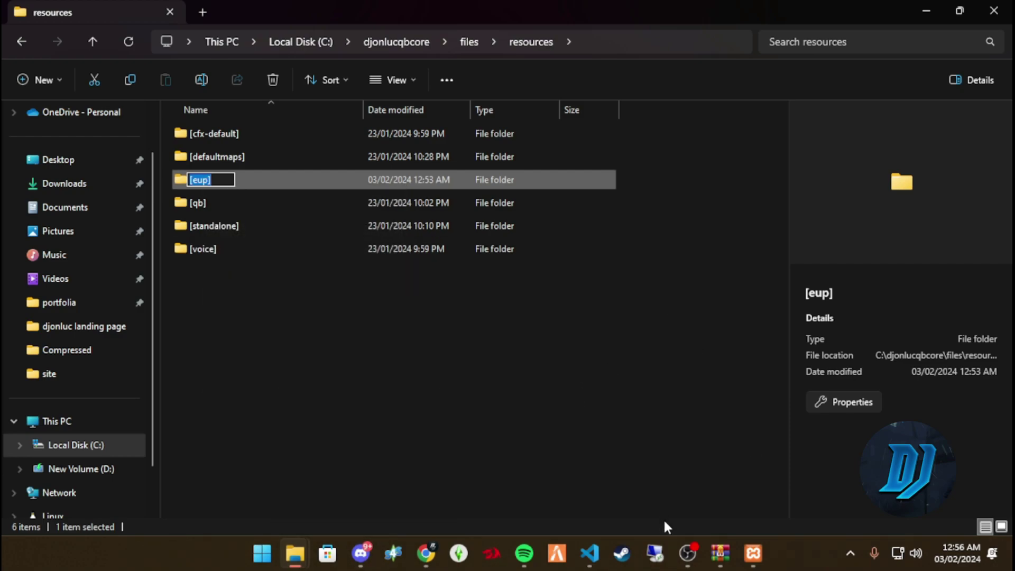
{"action": "left_click", "coordinate": [208, 290]}
{"action": "double_click", "coordinate": [218, 175]}
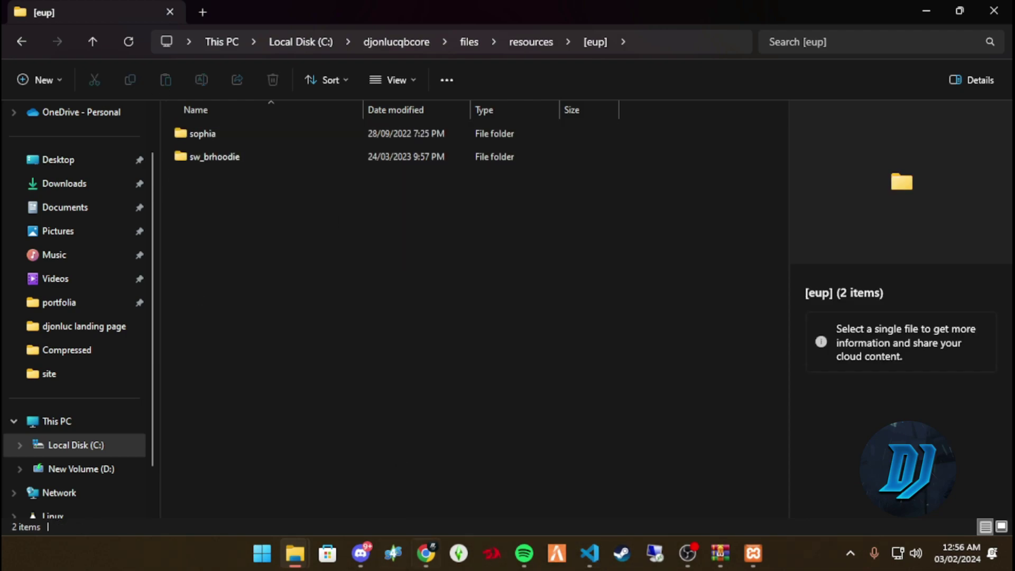
Step: Check that line 59 of server.cfg reads ensure [eup]
{"action": "mouse_move", "coordinate": [591, 564]}
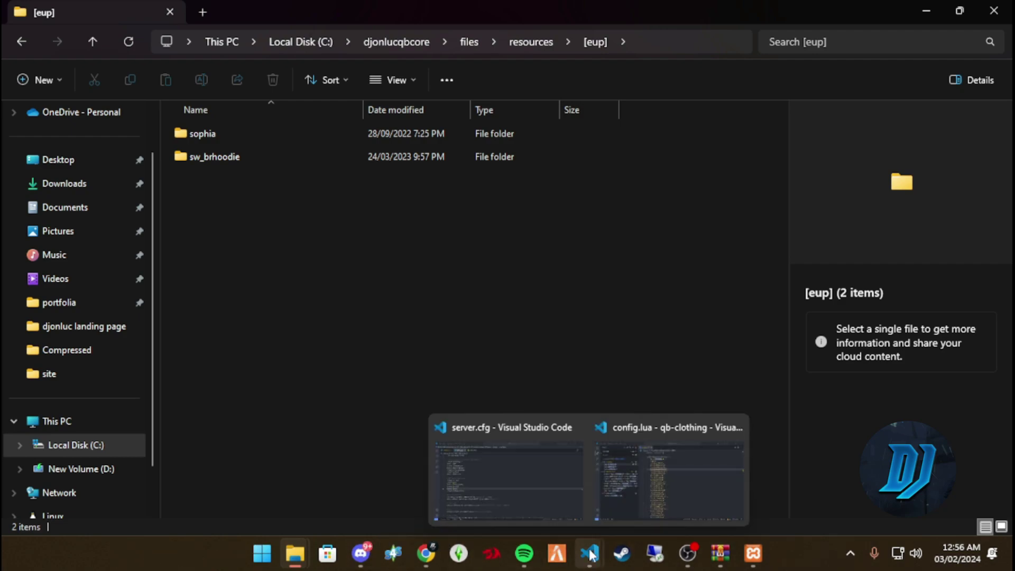
{"action": "left_click", "coordinate": [463, 496]}
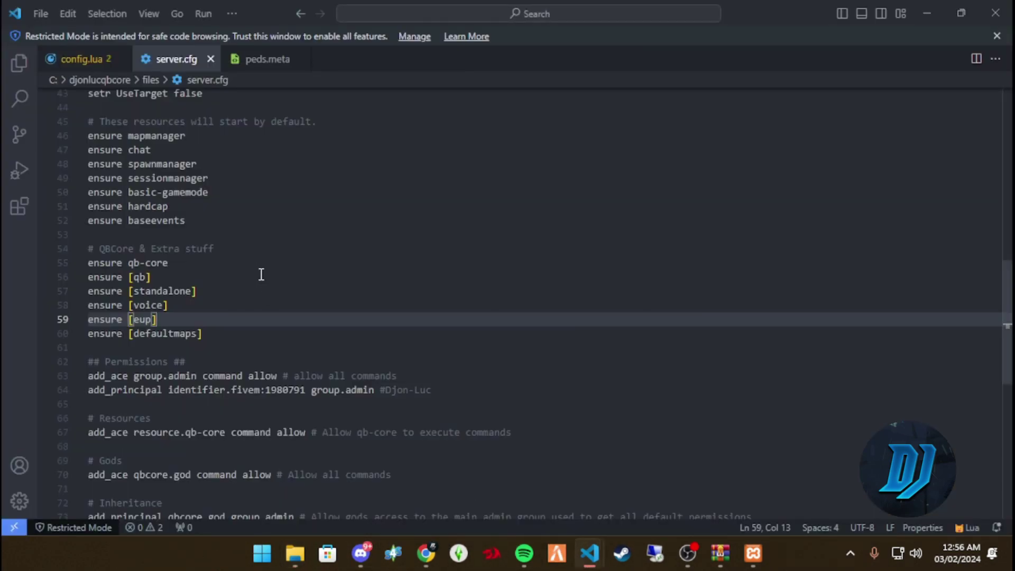
{"action": "left_click", "coordinate": [154, 321]}
{"action": "left_click", "coordinate": [244, 323]}
Step: Go up to djonlucqbcore\server and launch FXServer.exe to start the server
{"action": "mouse_move", "coordinate": [295, 553]}
{"action": "left_click", "coordinate": [333, 460]}
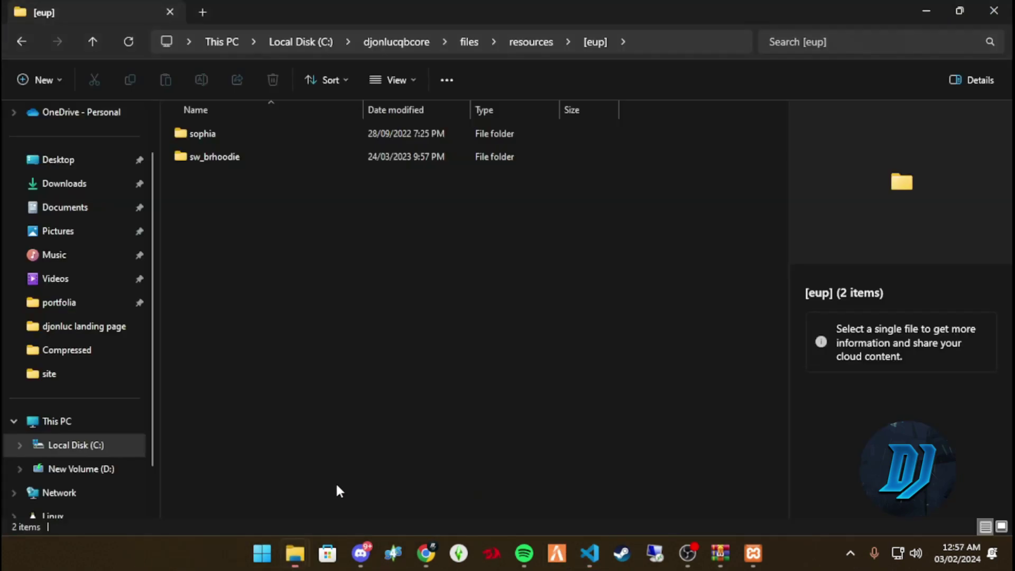
{"action": "left_click", "coordinate": [531, 42]}
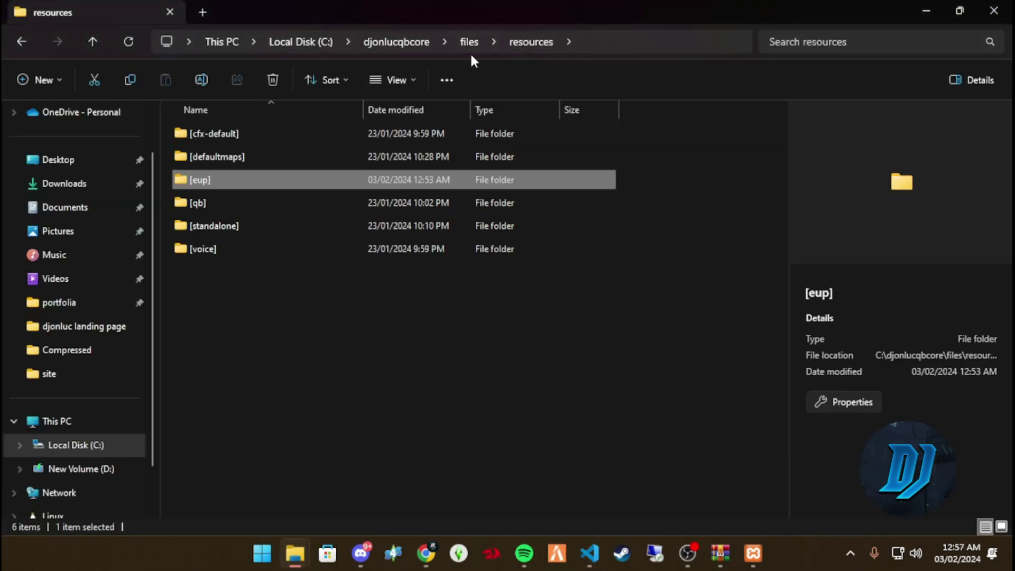
{"action": "left_click", "coordinate": [475, 44]}
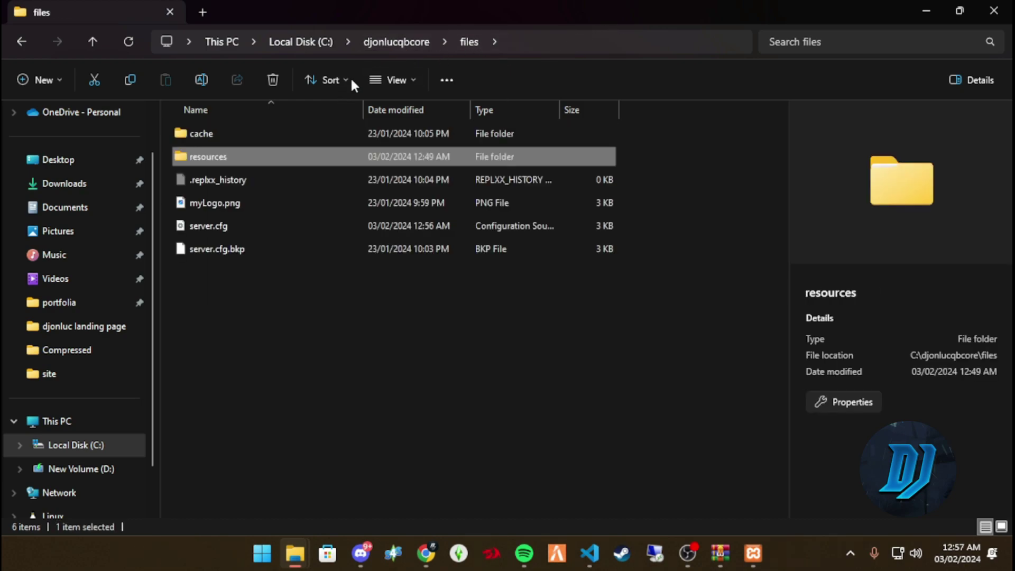
{"action": "left_click", "coordinate": [401, 42]}
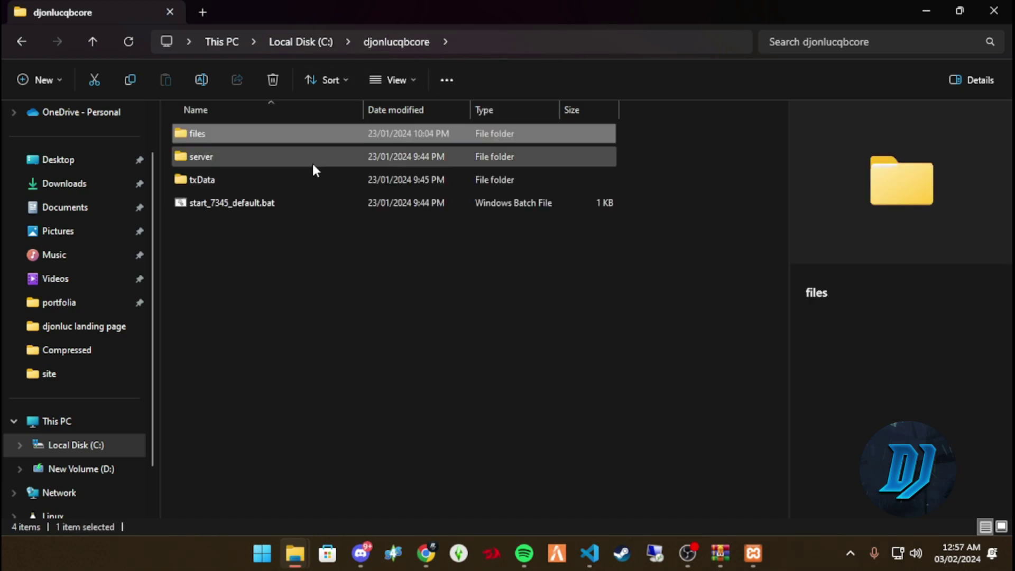
{"action": "double_click", "coordinate": [246, 157]}
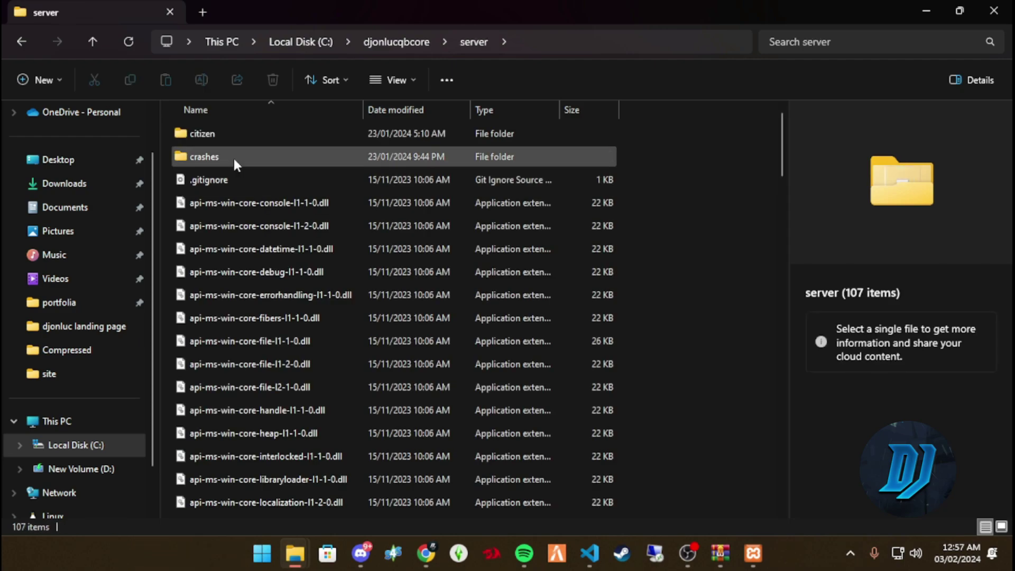
{"action": "left_click", "coordinate": [241, 179]}
{"action": "type", "text": "fx"}
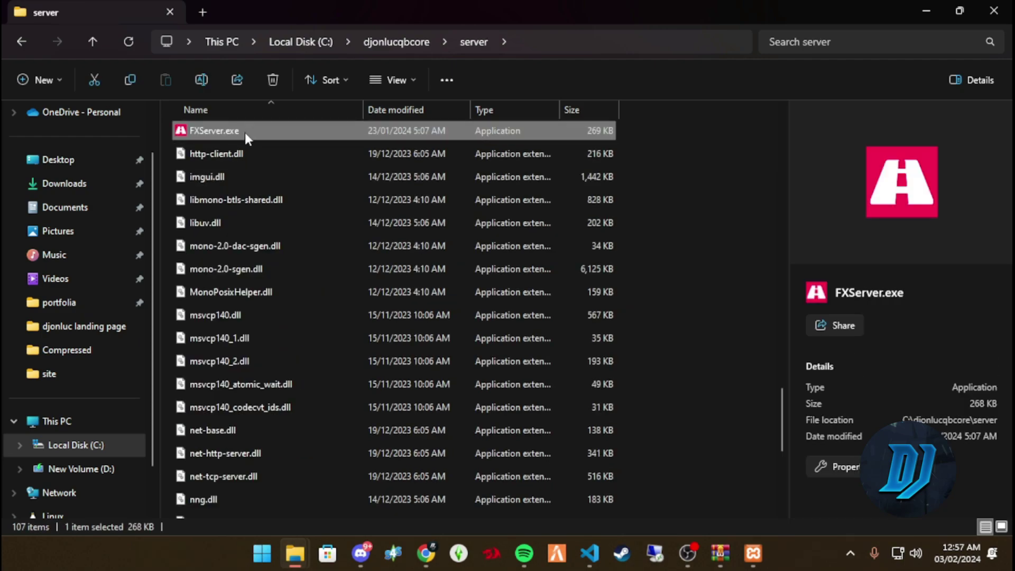
{"action": "double_click", "coordinate": [246, 131]}
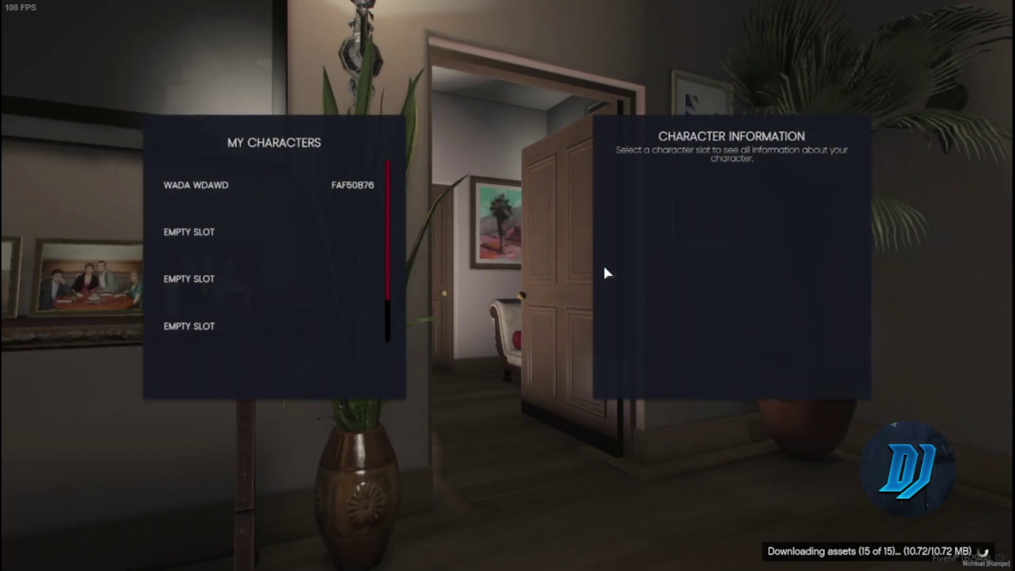
Step: Start a new character in the first empty slot and enter its first and last name
{"action": "left_click", "coordinate": [237, 250]}
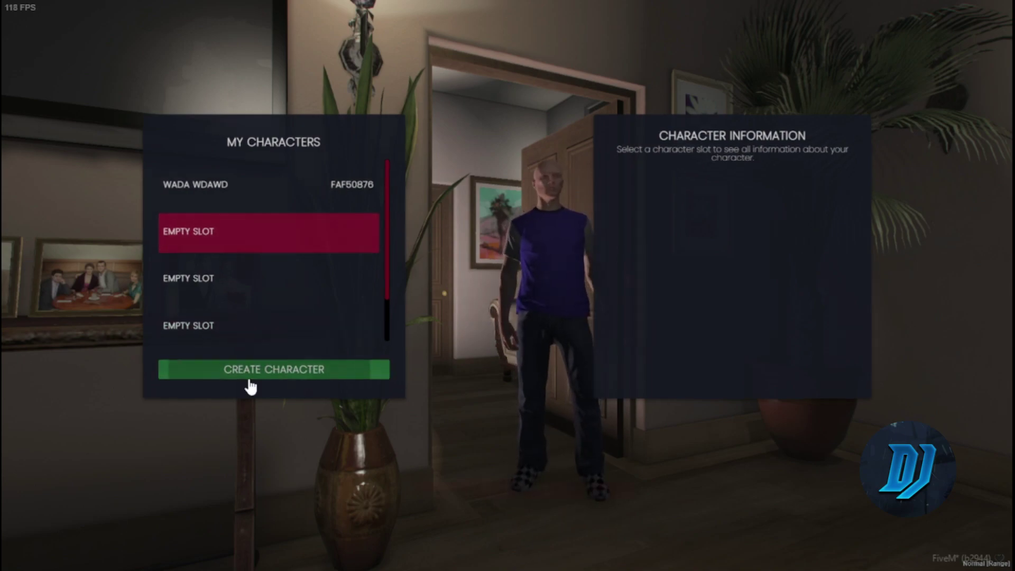
{"action": "left_click", "coordinate": [231, 370]}
{"action": "type", "text": "awdaw"}
{"action": "left_click", "coordinate": [478, 236]}
{"action": "type", "text": "dawd"}
Step: Set nationality to Algeria and gender to Female, create the character, and spawn at Integrity Way
{"action": "left_click", "coordinate": [471, 279]}
{"action": "left_click", "coordinate": [477, 327]}
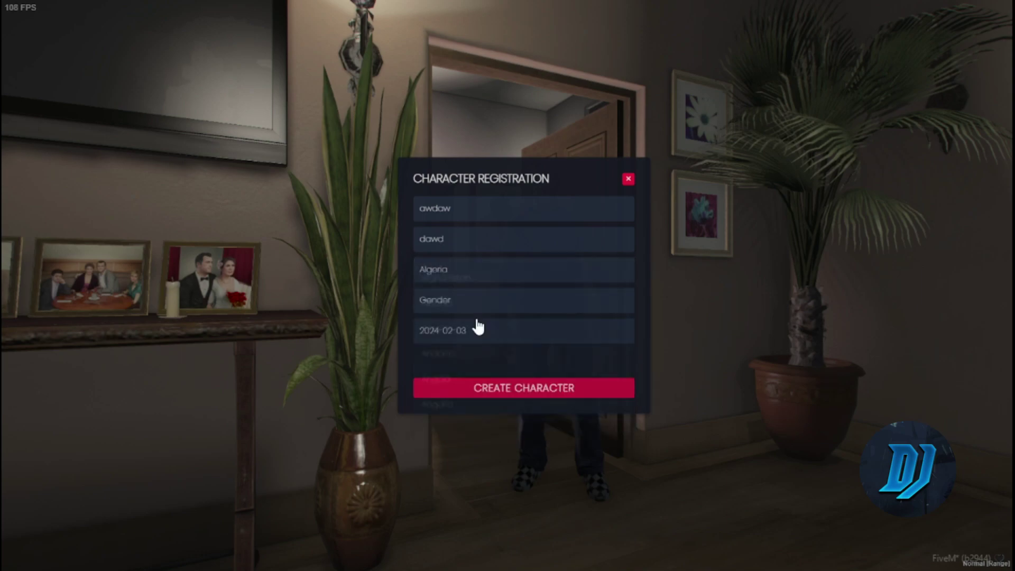
{"action": "left_click", "coordinate": [481, 309]}
{"action": "left_click", "coordinate": [449, 359]}
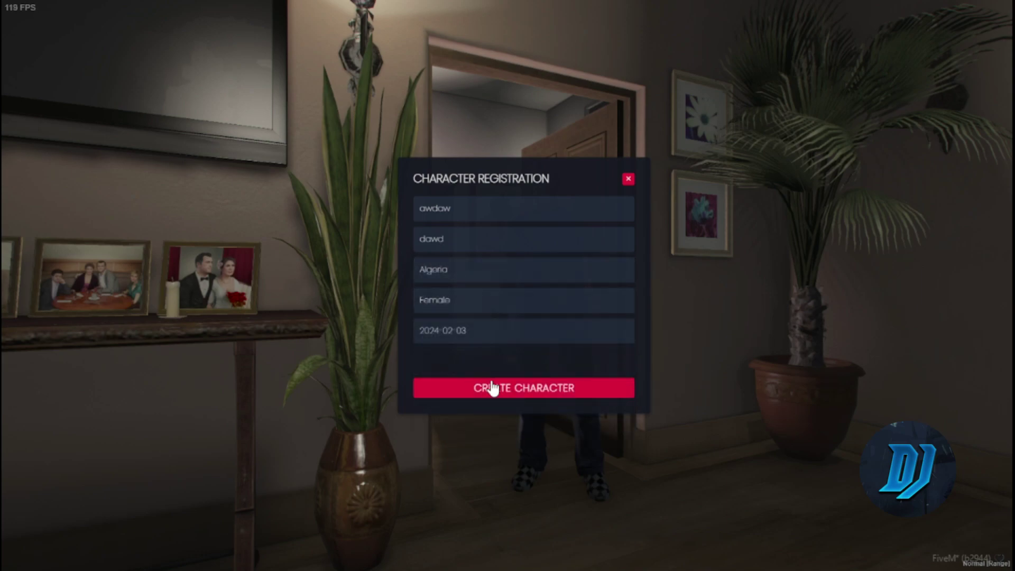
{"action": "left_click", "coordinate": [492, 389]}
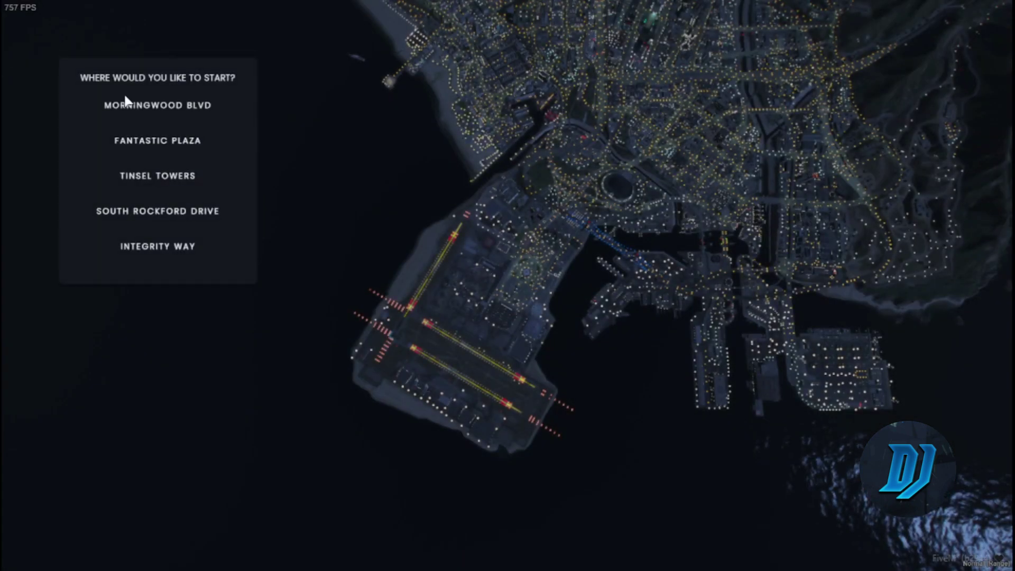
{"action": "left_click", "coordinate": [188, 247]}
{"action": "left_click", "coordinate": [211, 296]}
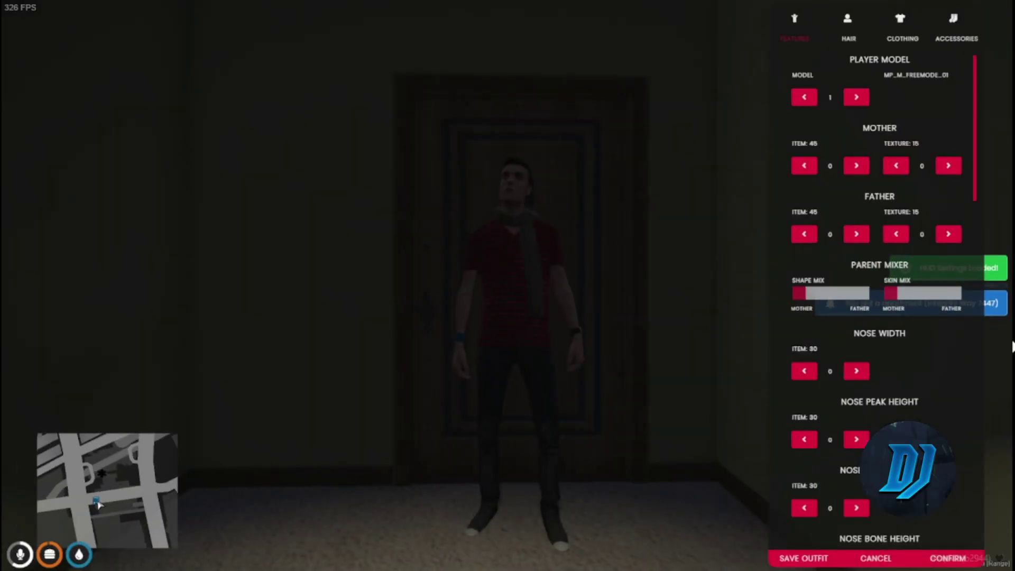
Step: Switch the Player Model from MP_M_FREEMODE_01 to the next model, SOPHIA
{"action": "double_click", "coordinate": [915, 78]}
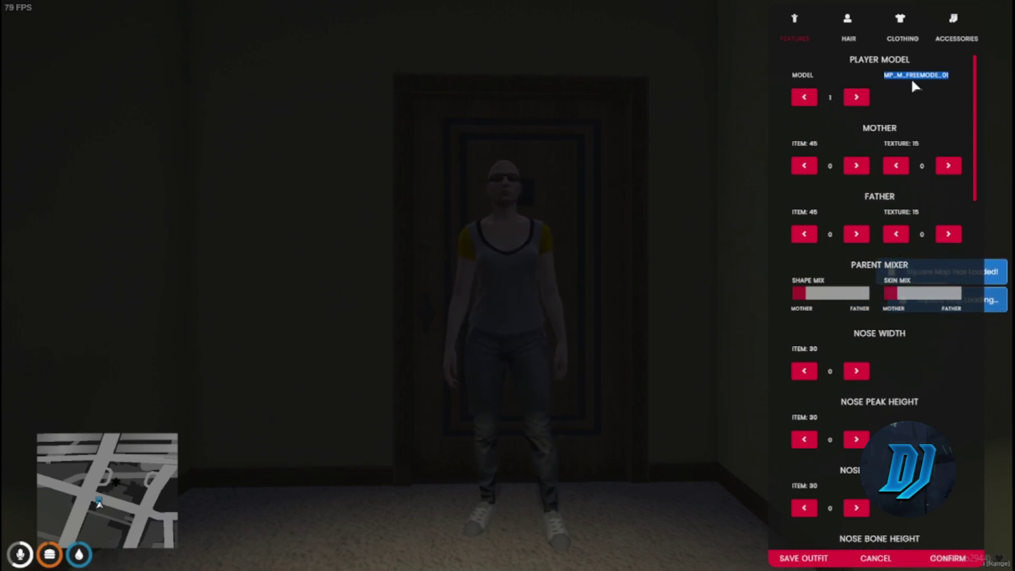
{"action": "left_click", "coordinate": [858, 99]}
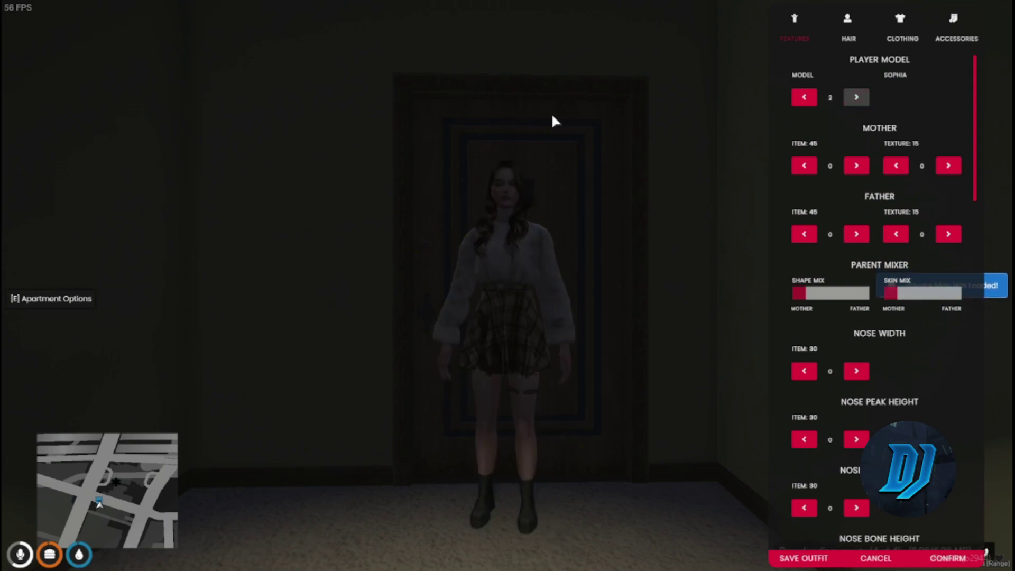